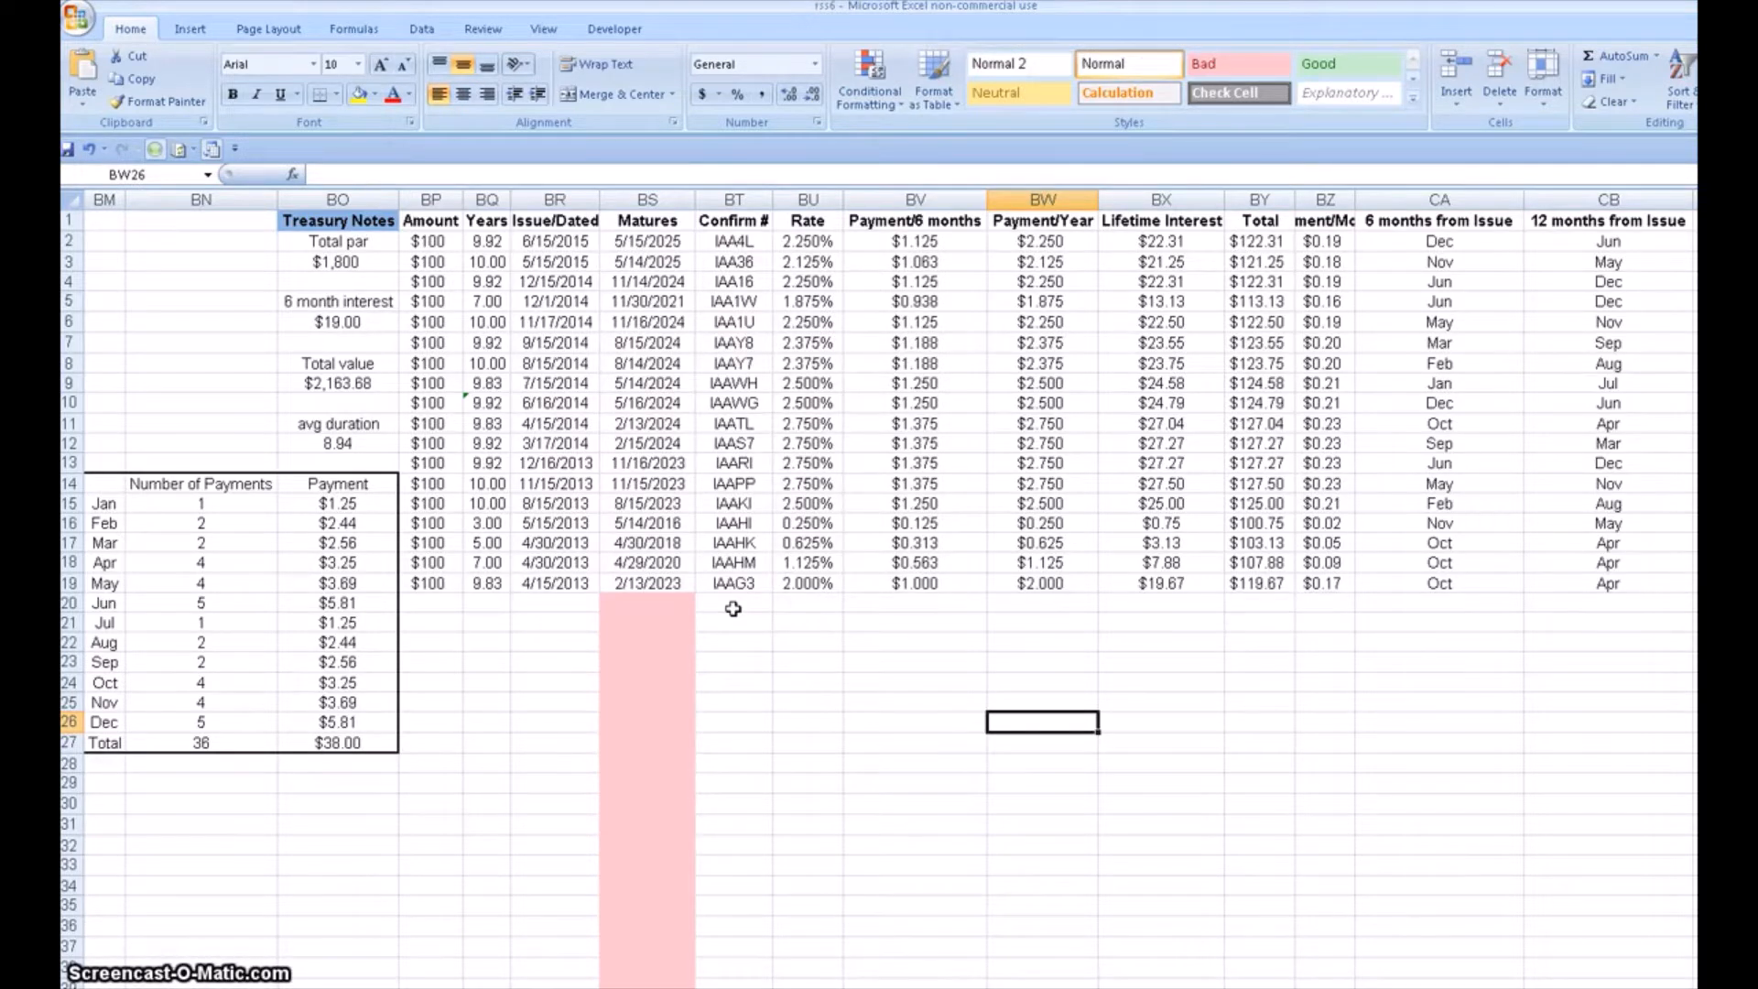
- Review the Treasury note records in rows 2 to 19, then examine the Amount column and the Total par formula
{"action": "left_click", "coordinate": [450, 243]}
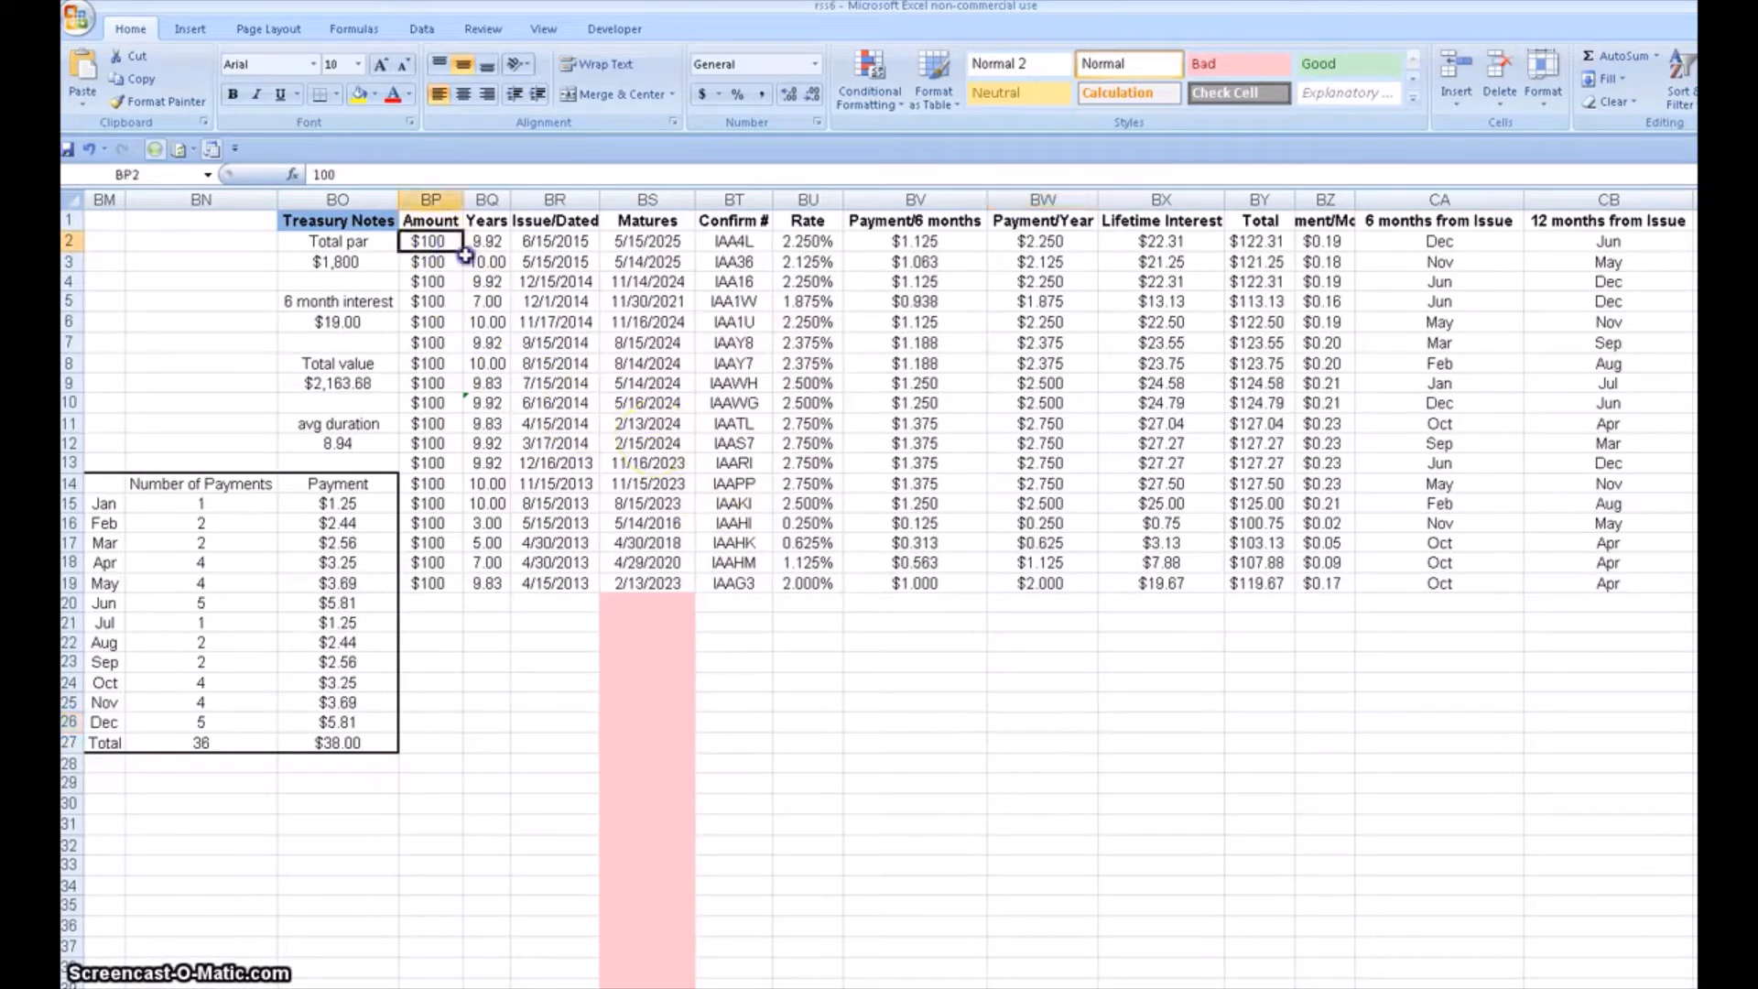
{"action": "left_click_drag", "start_coordinate": [465, 255], "coordinate": [1344, 588]}
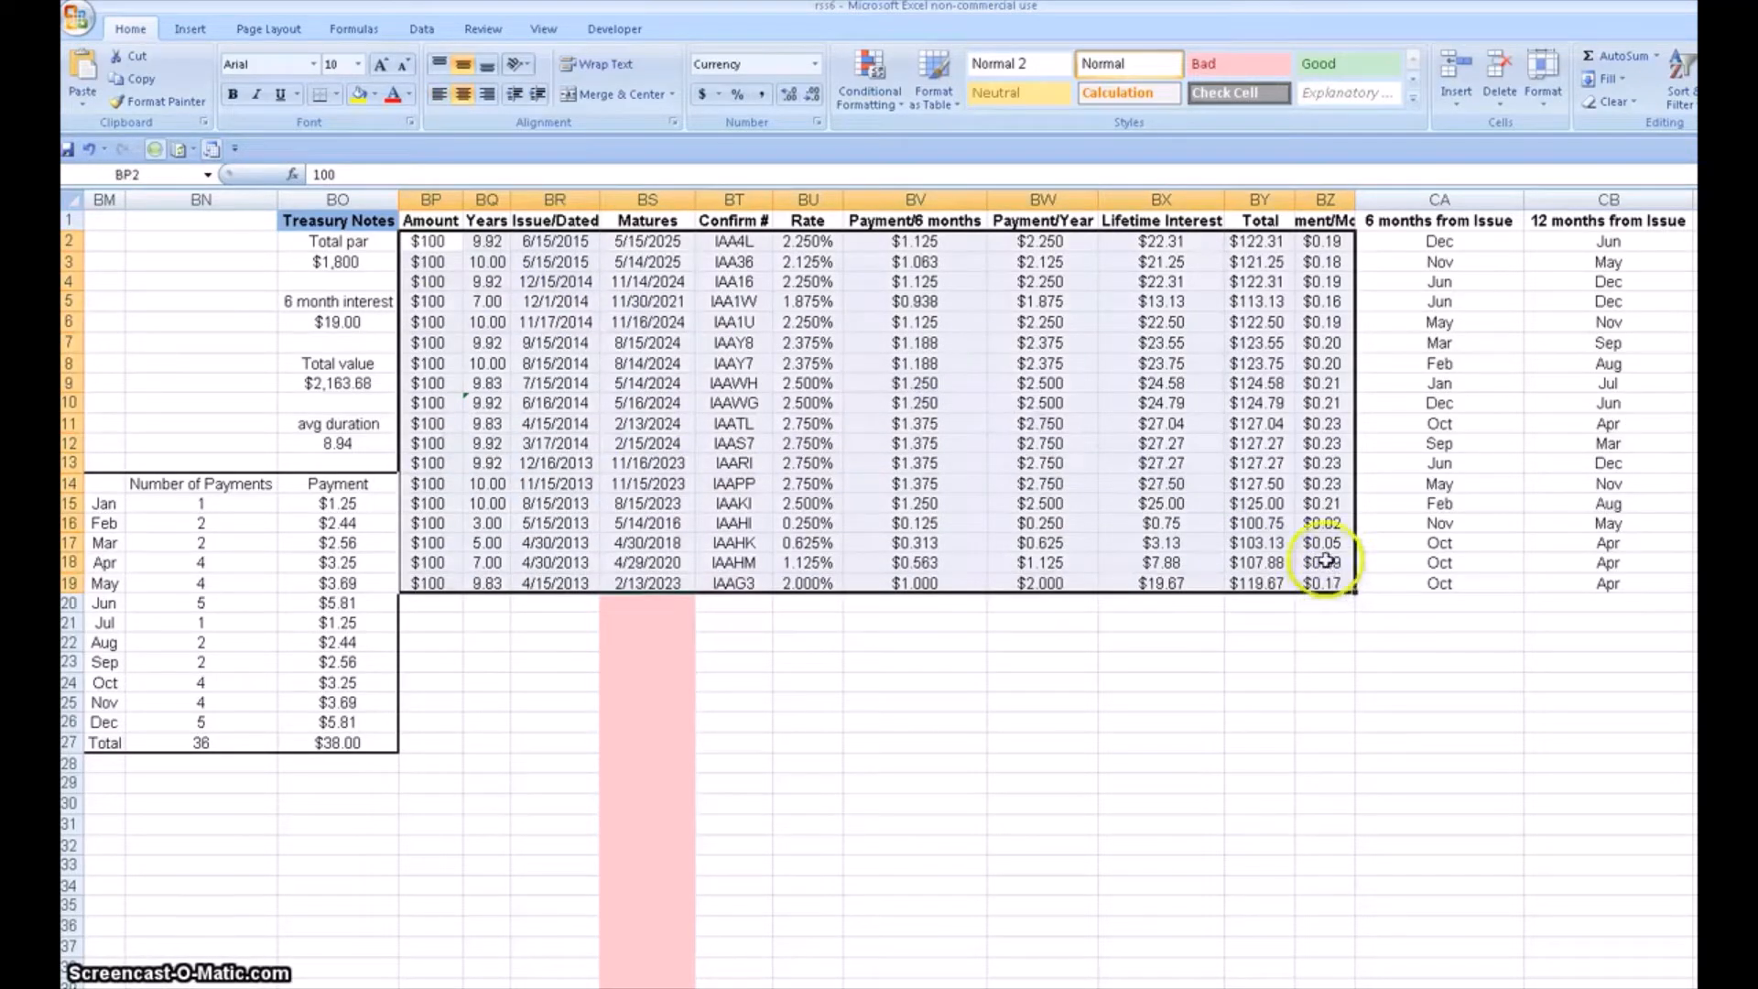
{"action": "left_click", "coordinate": [1282, 563]}
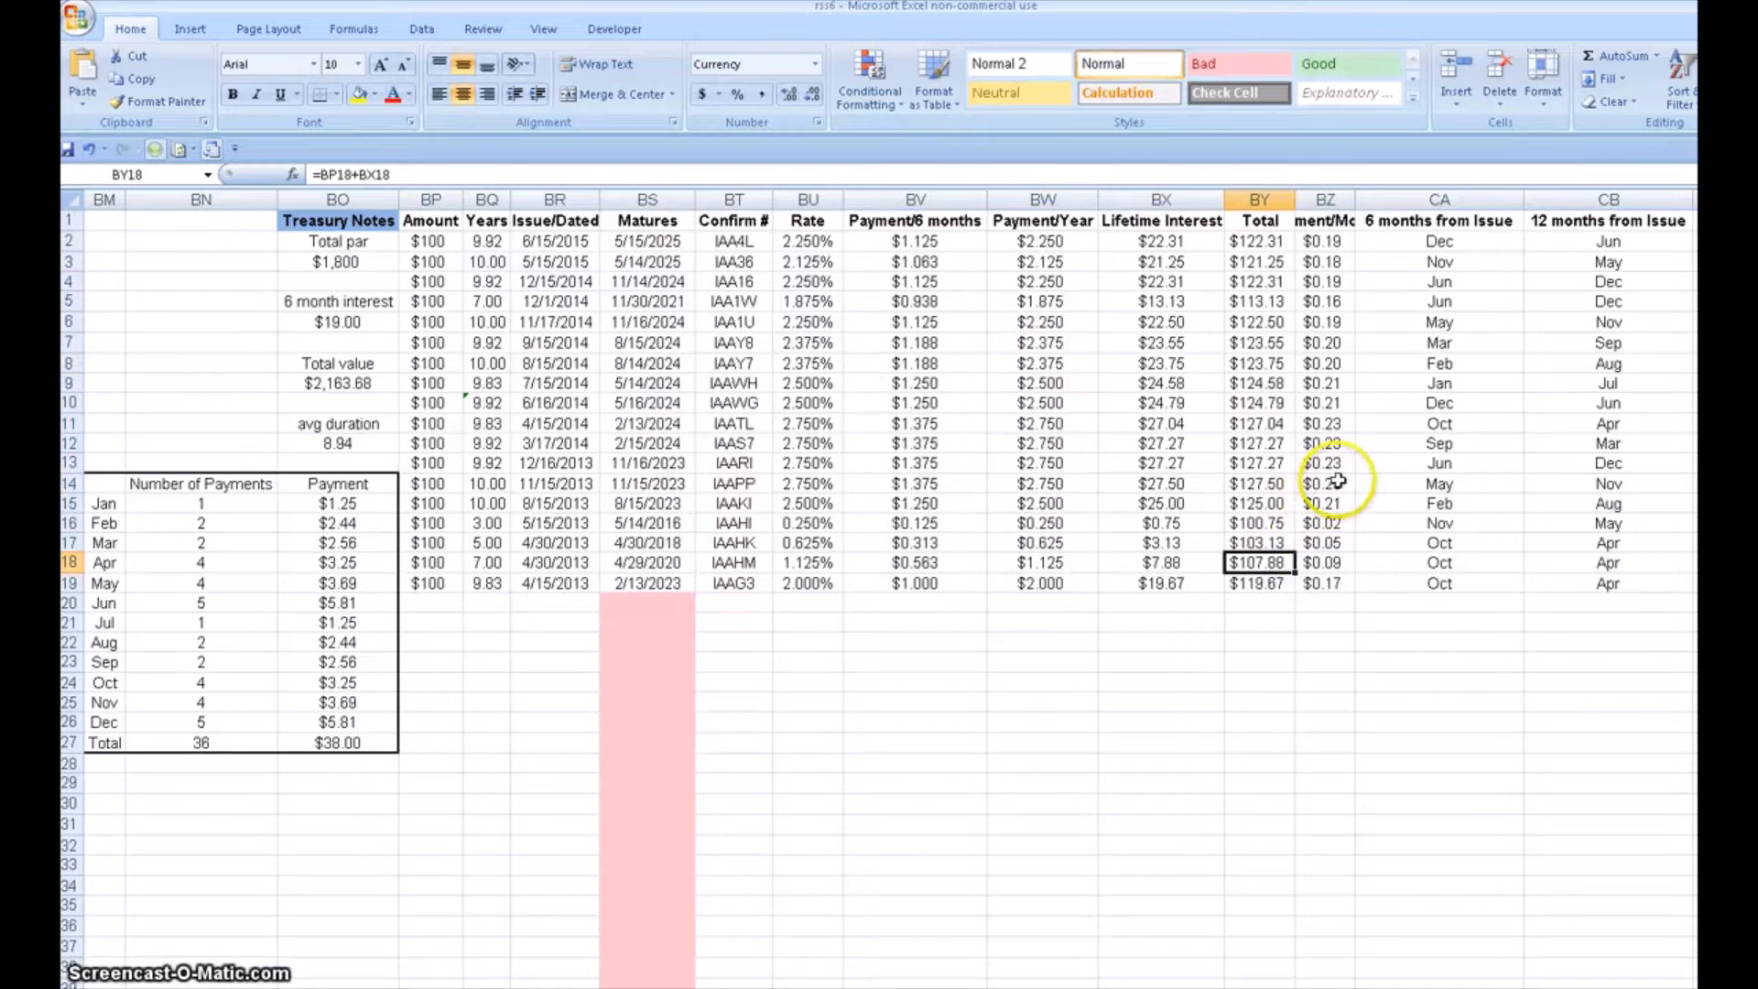
{"action": "left_click_drag", "start_coordinate": [1336, 480], "coordinate": [517, 497]}
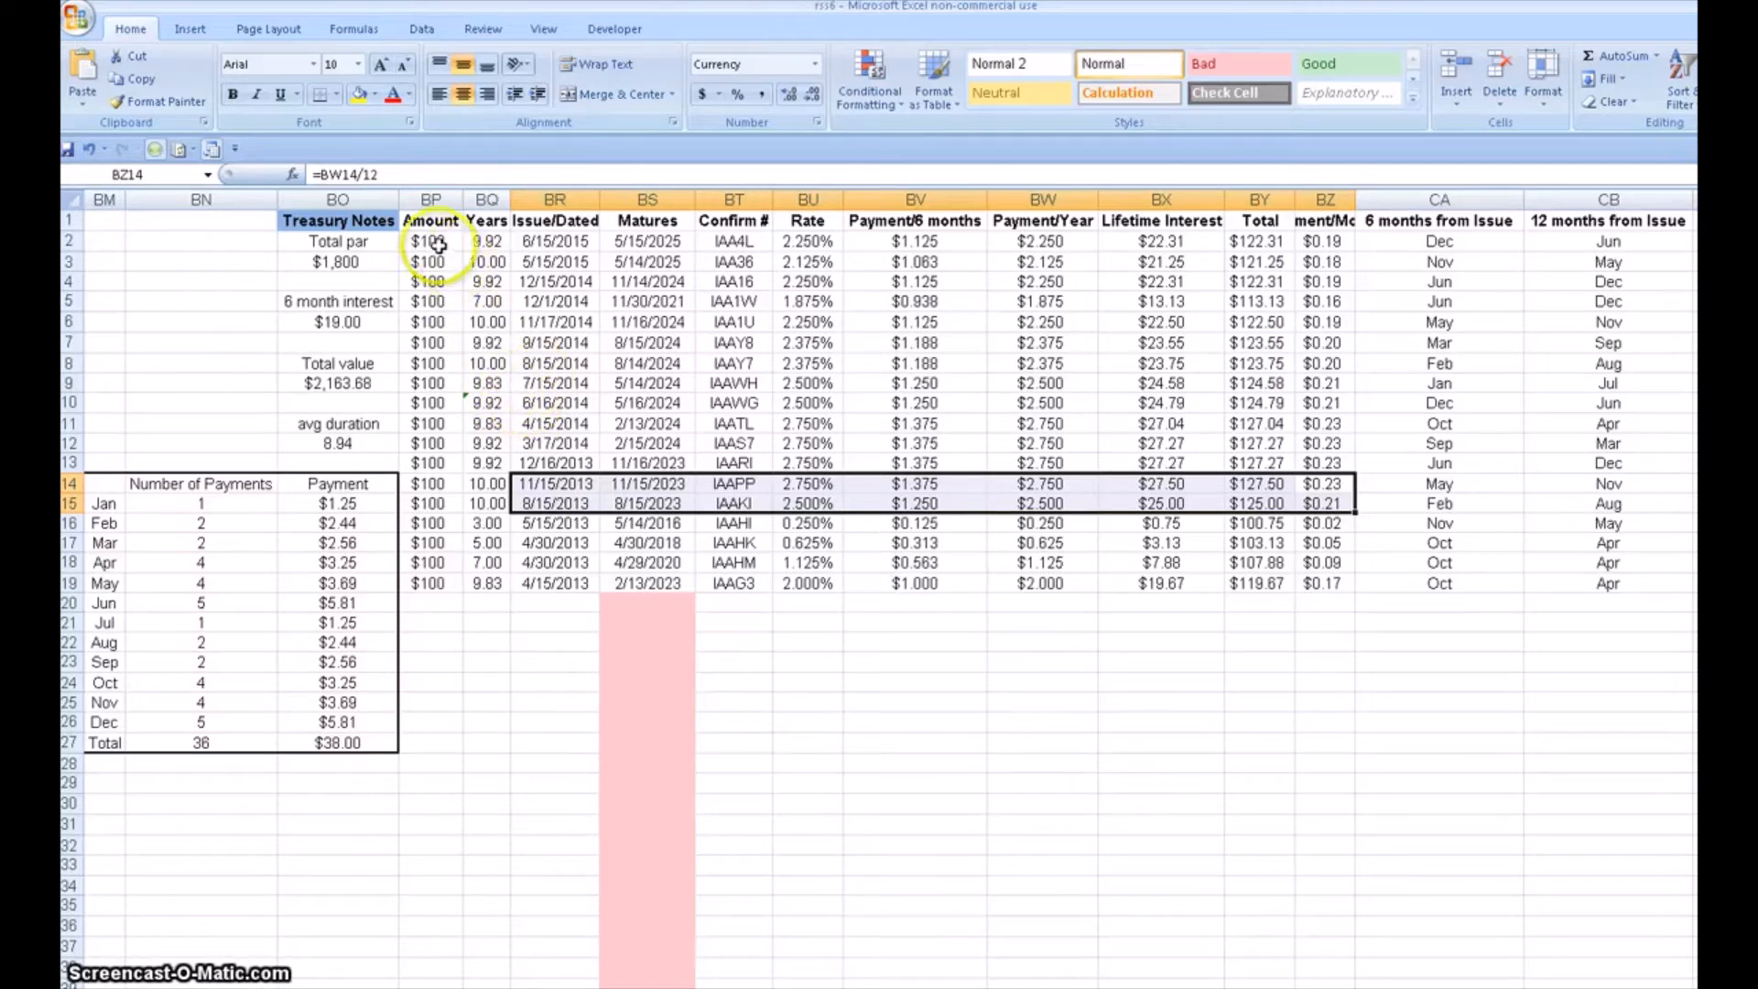
{"action": "left_click_drag", "start_coordinate": [439, 244], "coordinate": [439, 582]}
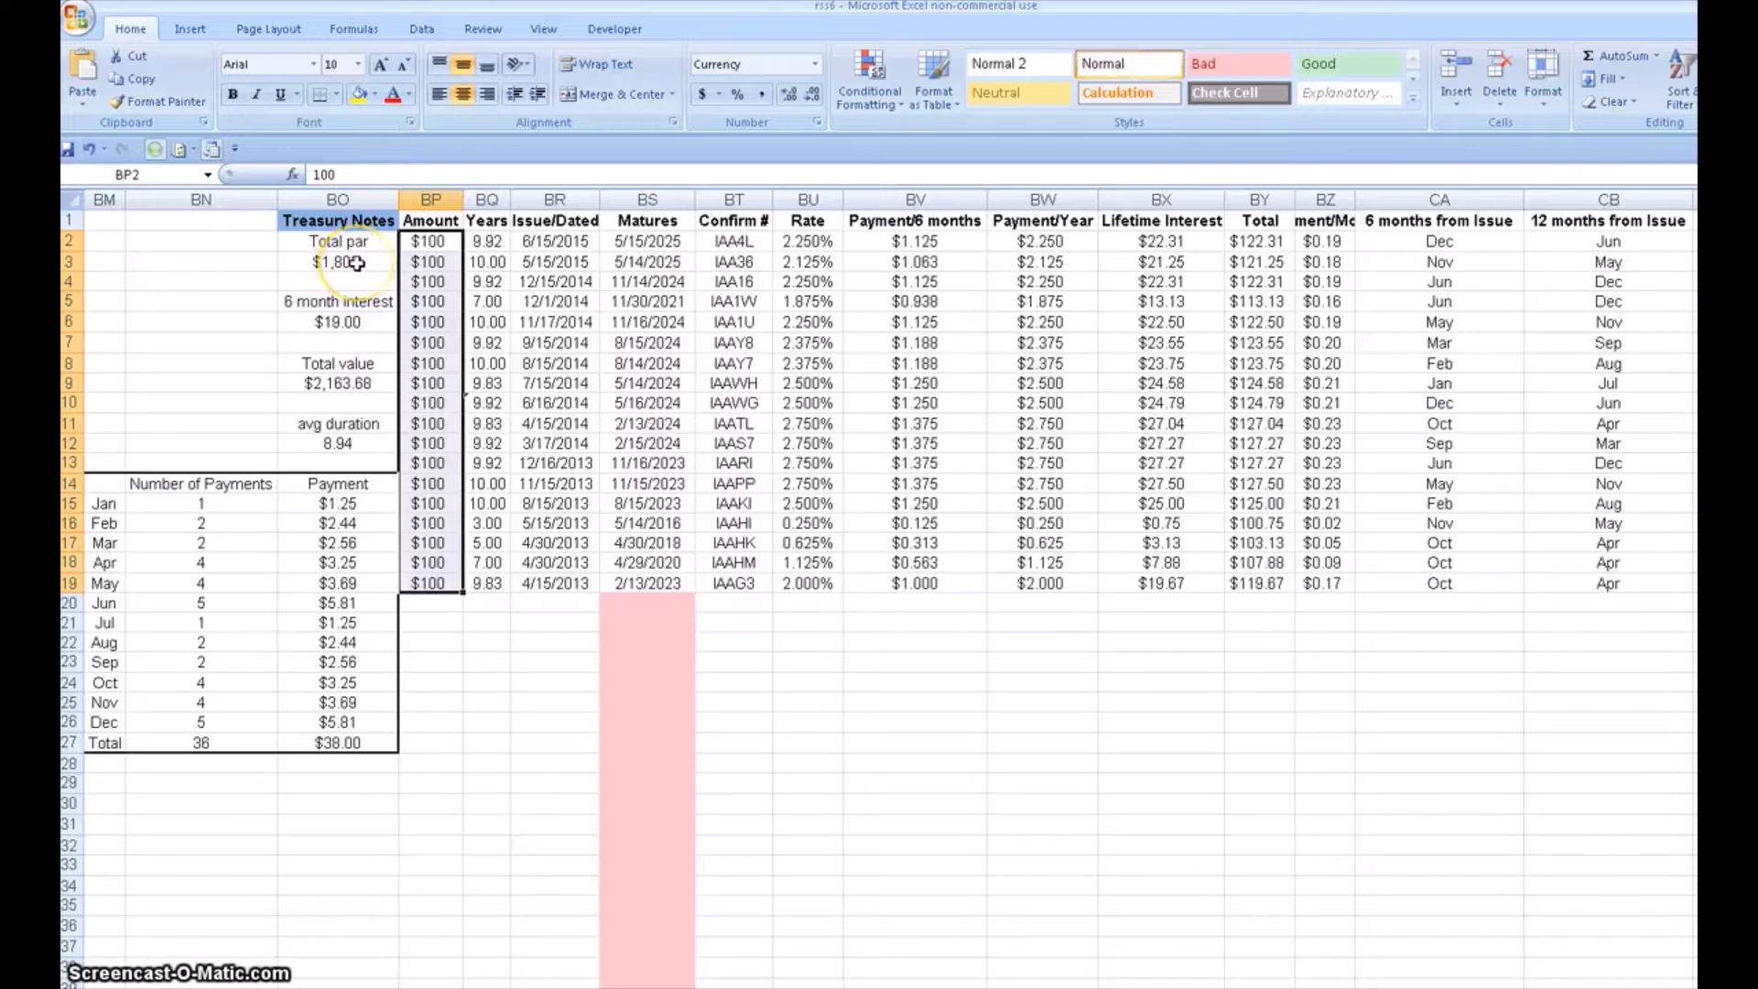
{"action": "left_click", "coordinate": [356, 264]}
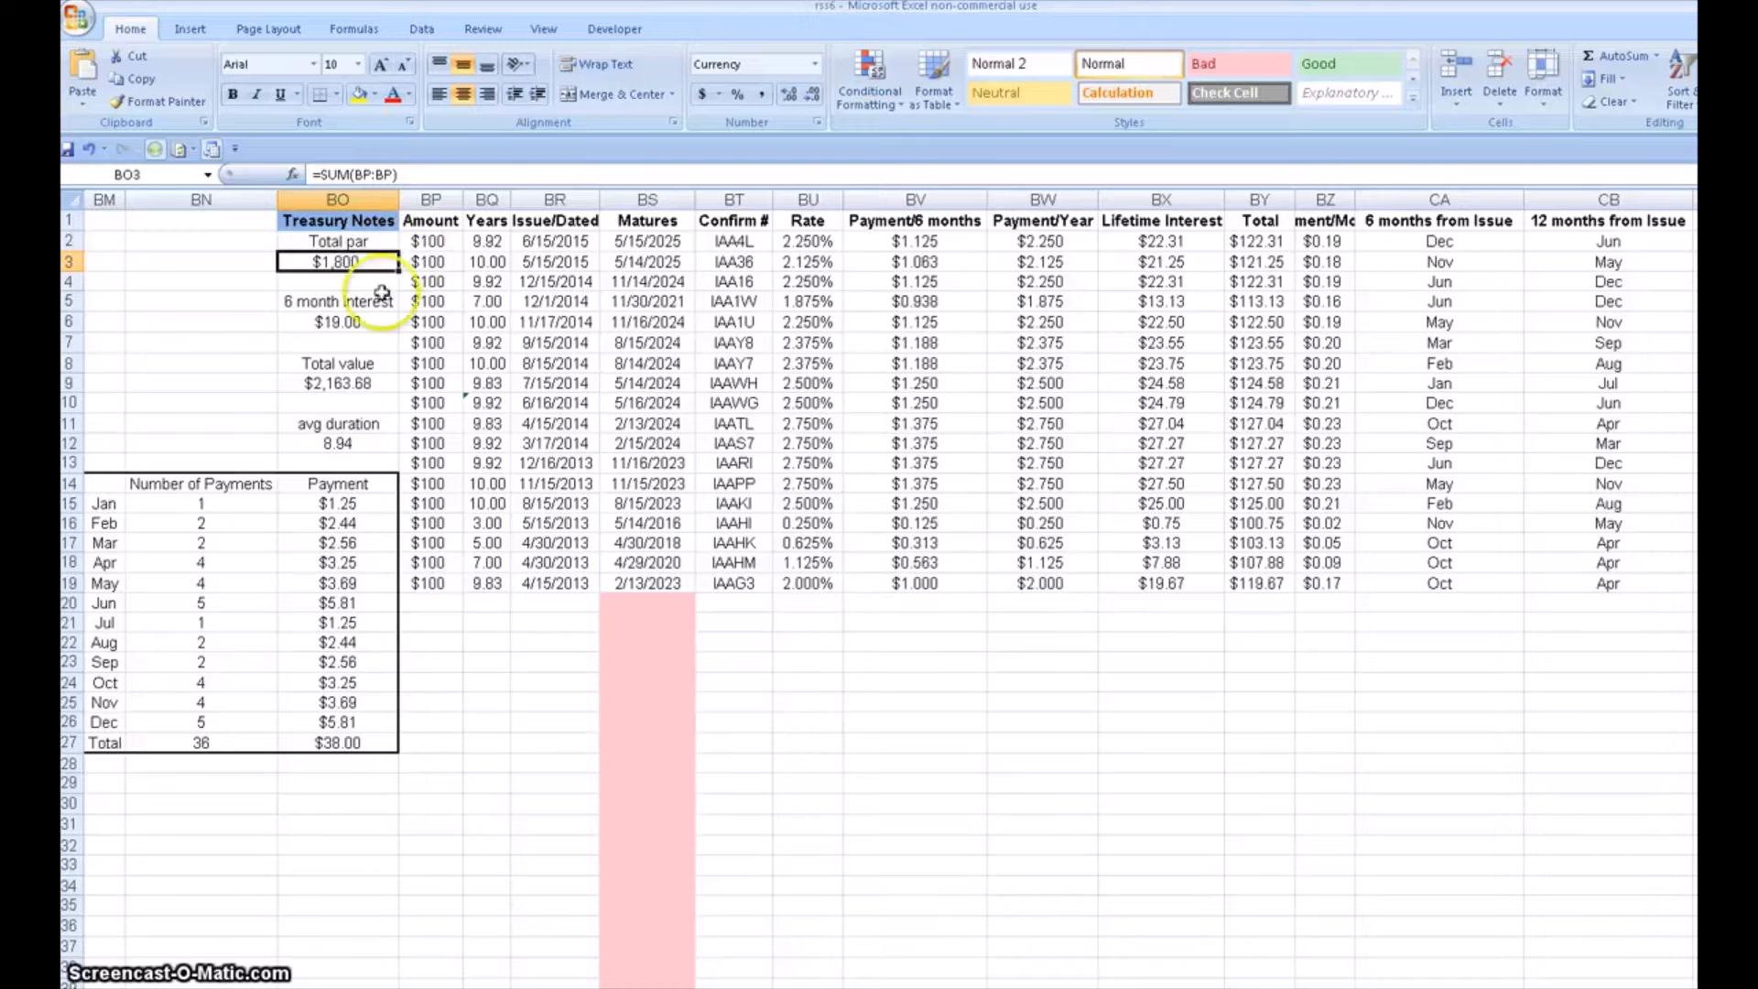
- Examine several entries in the Years column and the average duration formula that draws on them
{"action": "left_click", "coordinate": [487, 242]}
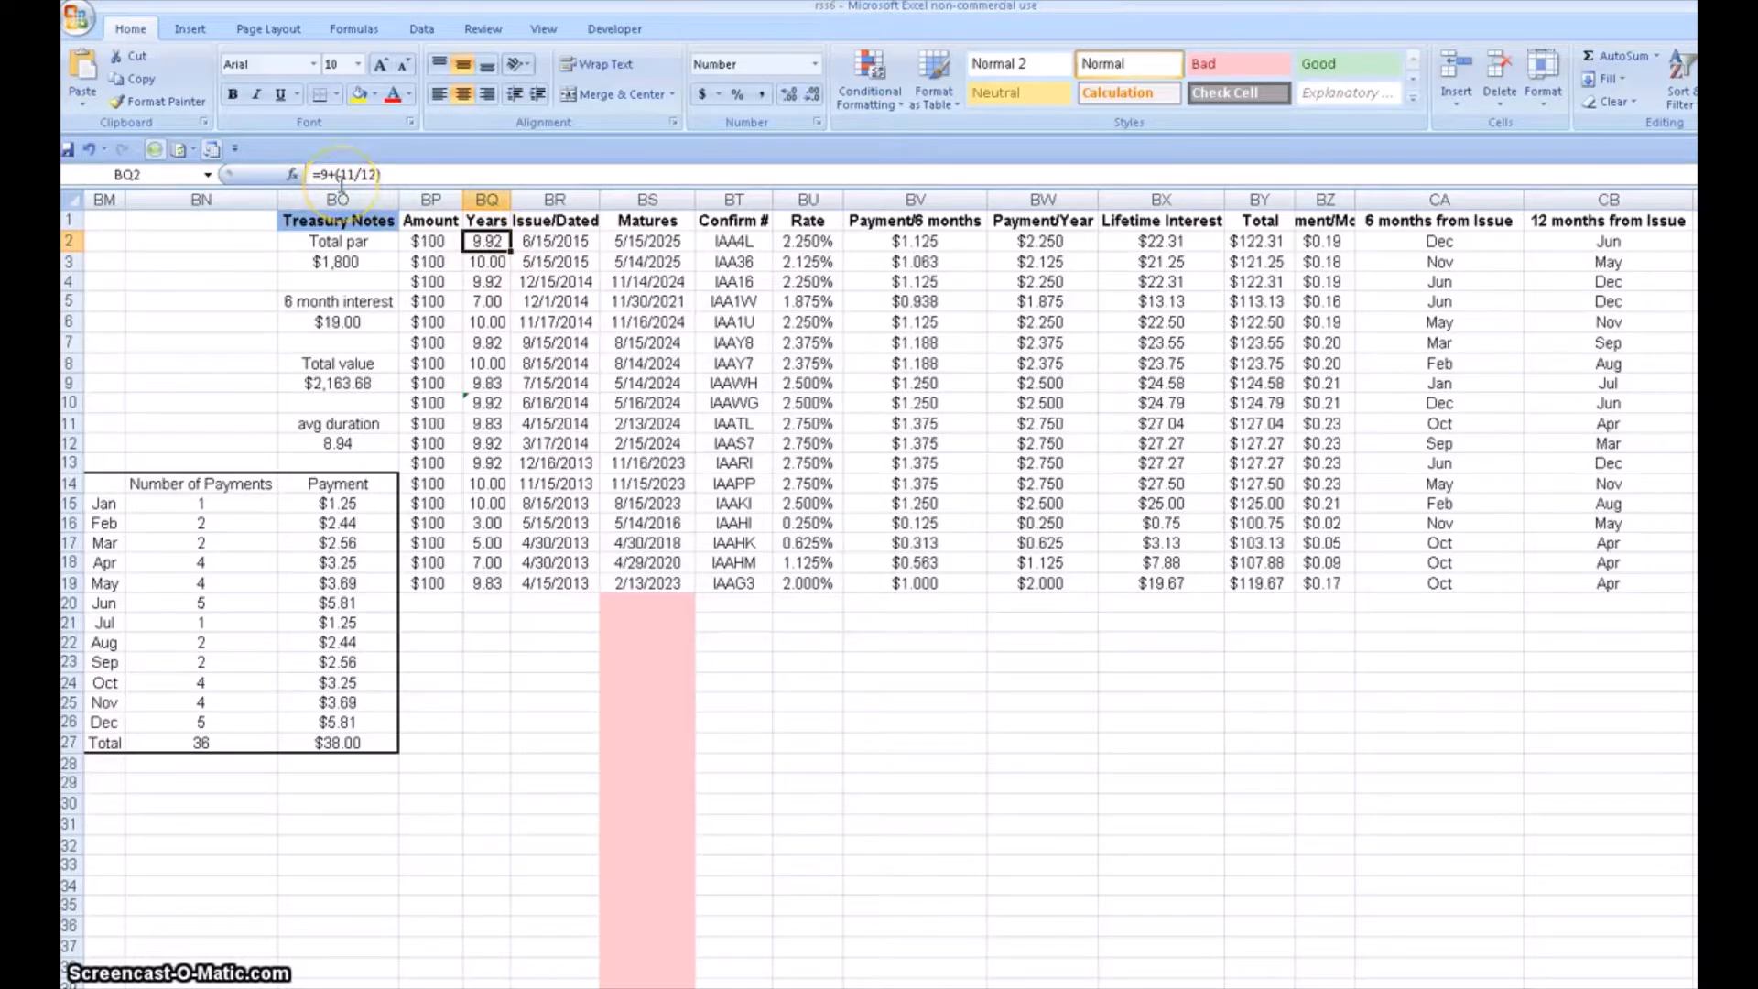
{"action": "left_click", "coordinate": [488, 262]}
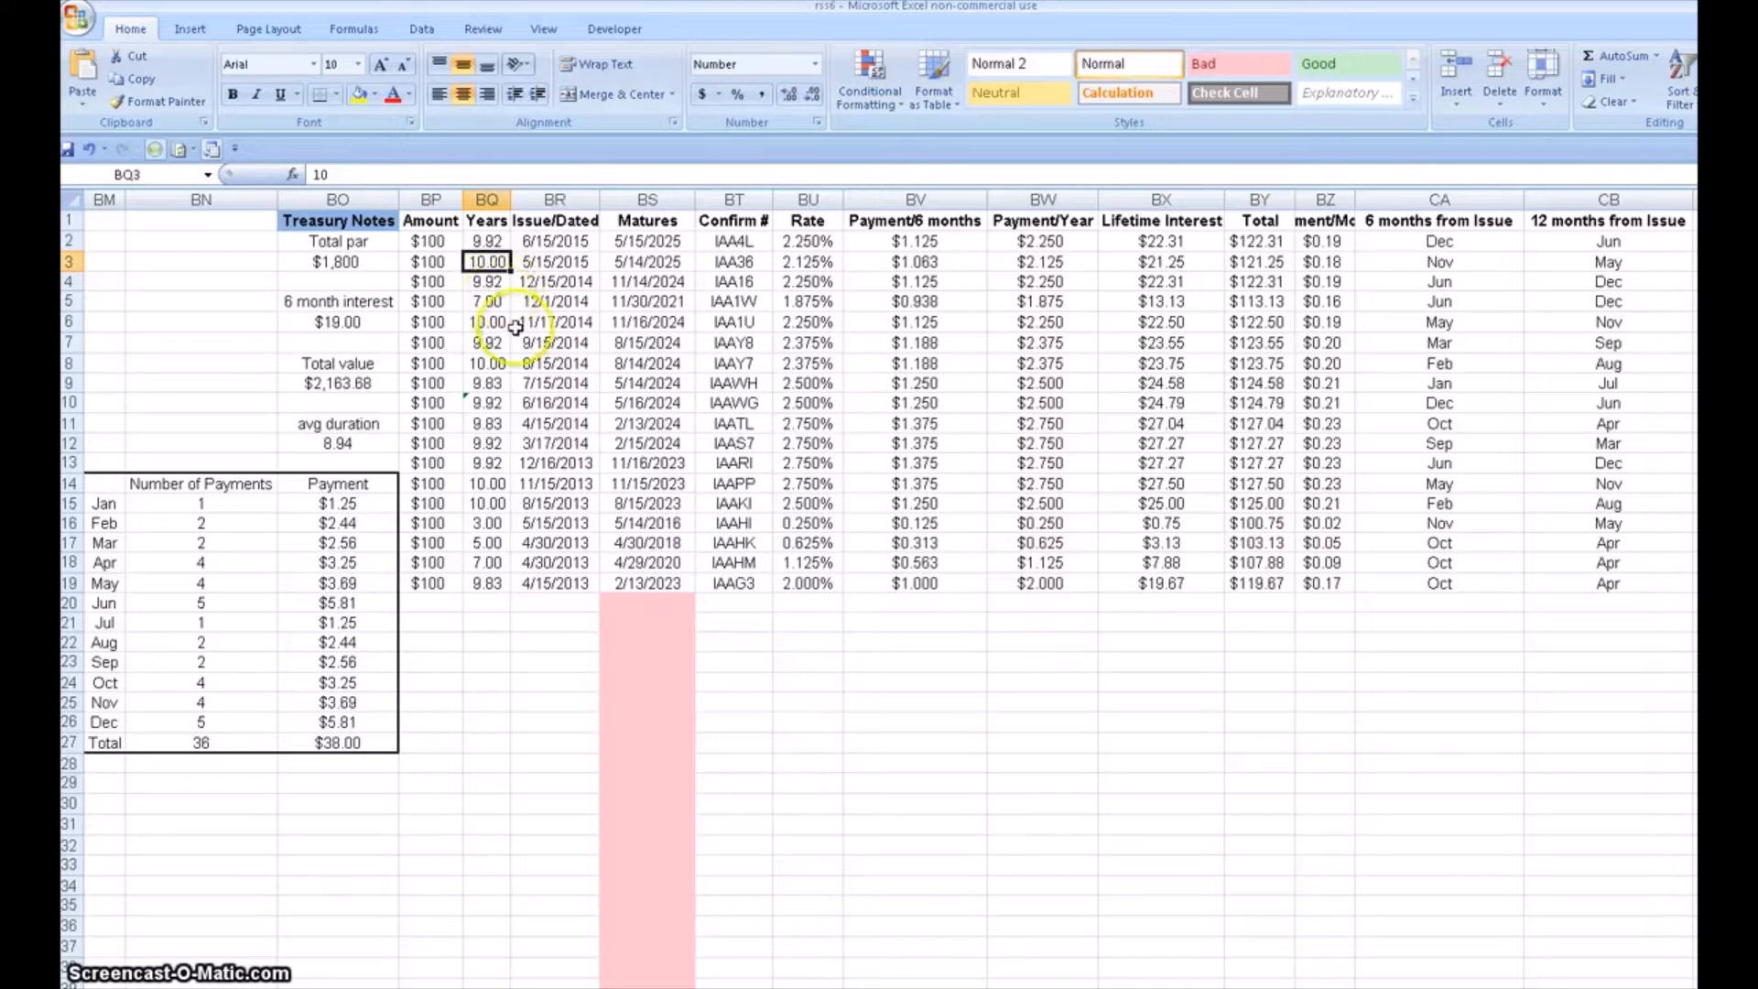
{"action": "left_click", "coordinate": [504, 381]}
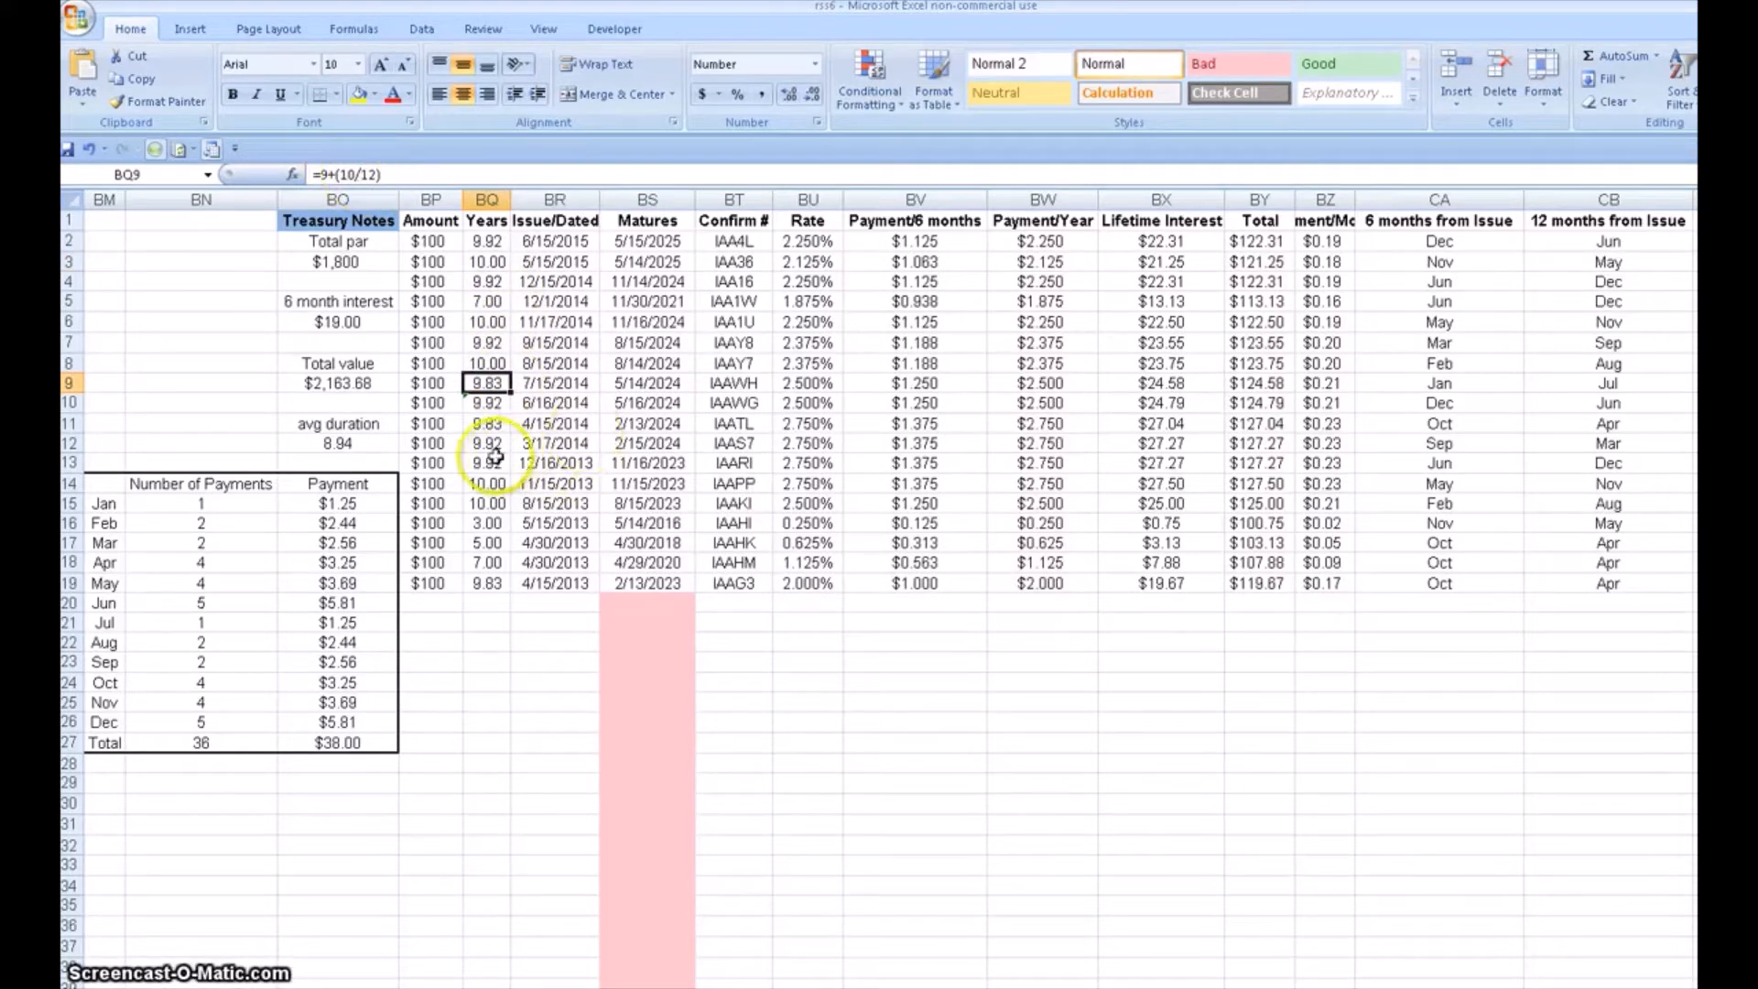
{"action": "left_click", "coordinate": [478, 524]}
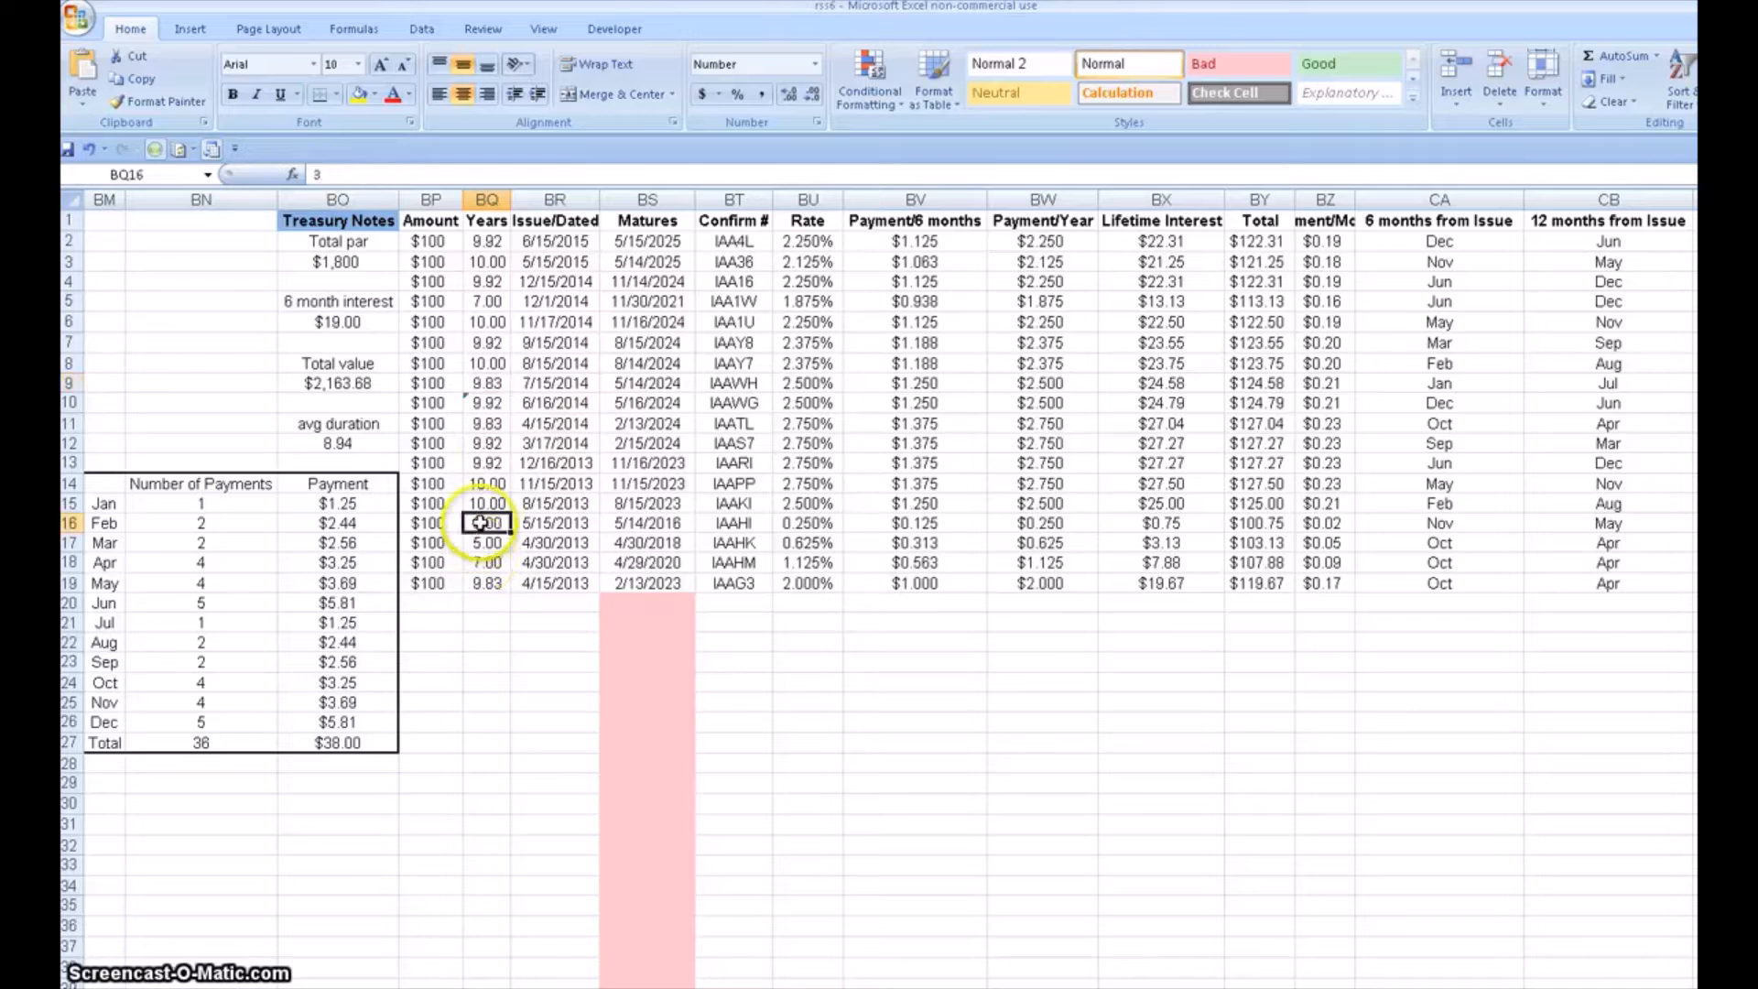
{"action": "left_click_drag", "start_coordinate": [485, 583], "coordinate": [480, 244]}
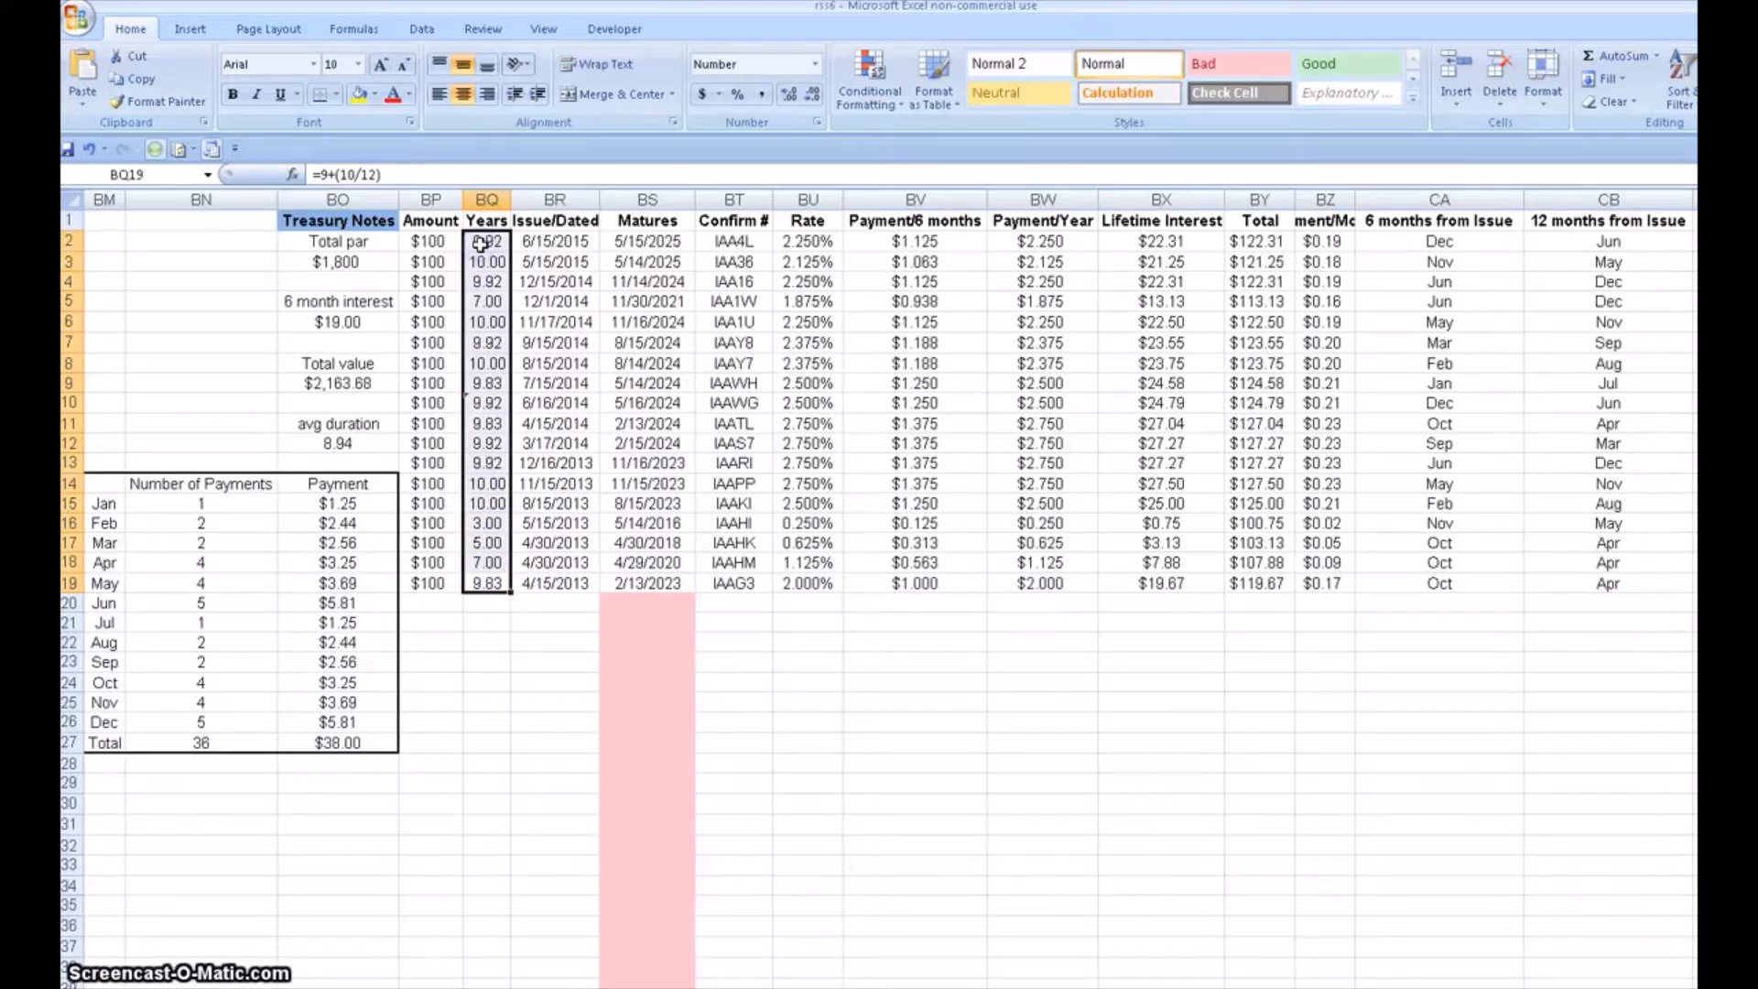
{"action": "left_click_drag", "start_coordinate": [355, 425], "coordinate": [355, 443]}
{"action": "left_click", "coordinate": [355, 443]}
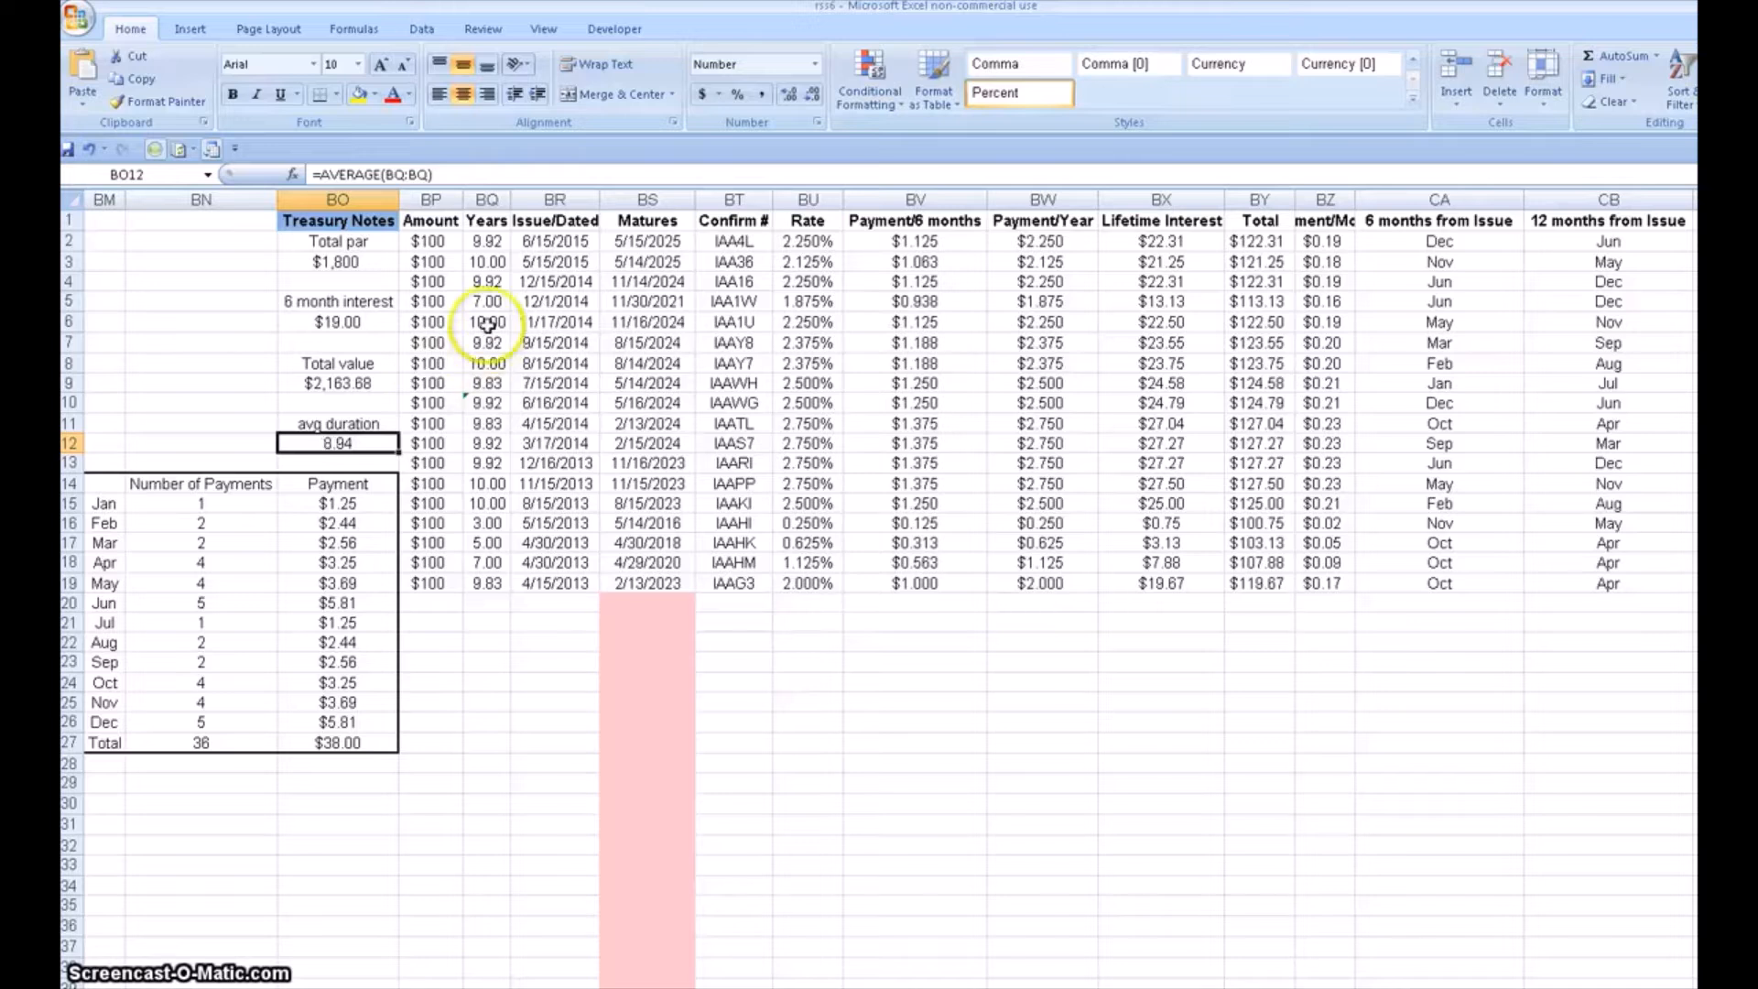
- Examine the issue dates in rows 3 to 6 and trace the row 6 maturity formula to its issue date and years
{"action": "left_click", "coordinate": [563, 262]}
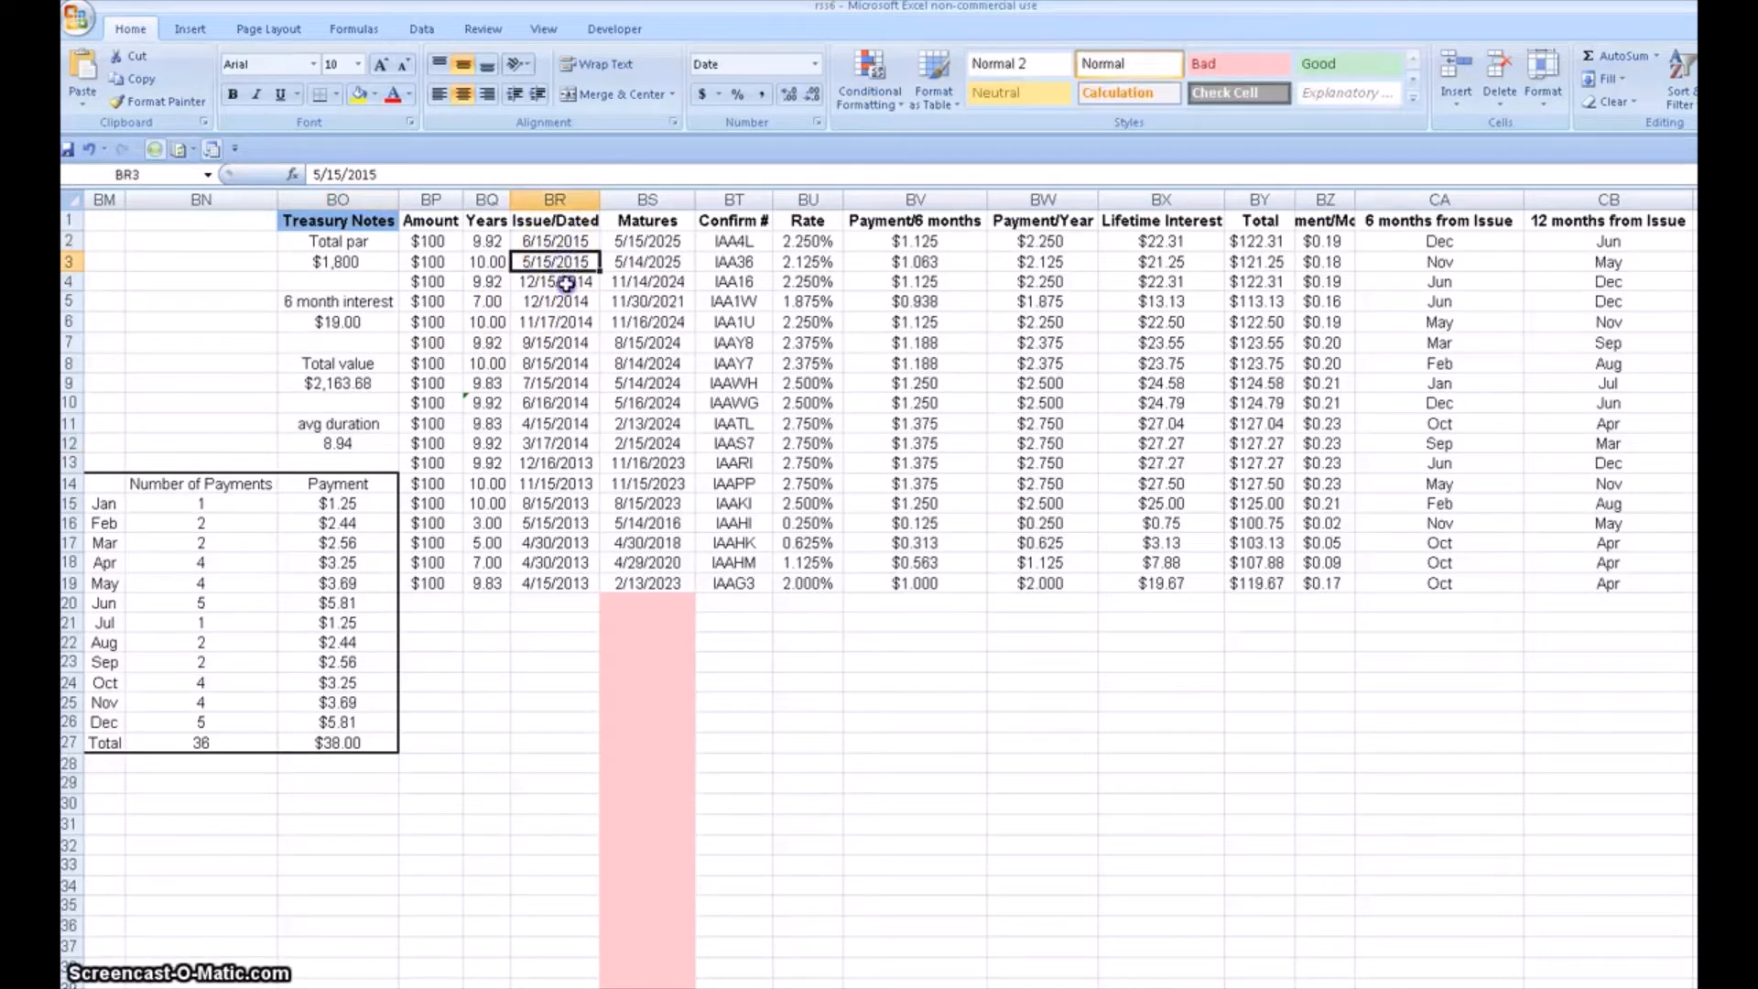
{"action": "left_click", "coordinate": [563, 282]}
{"action": "left_click", "coordinate": [563, 302]}
{"action": "left_click", "coordinate": [562, 323]}
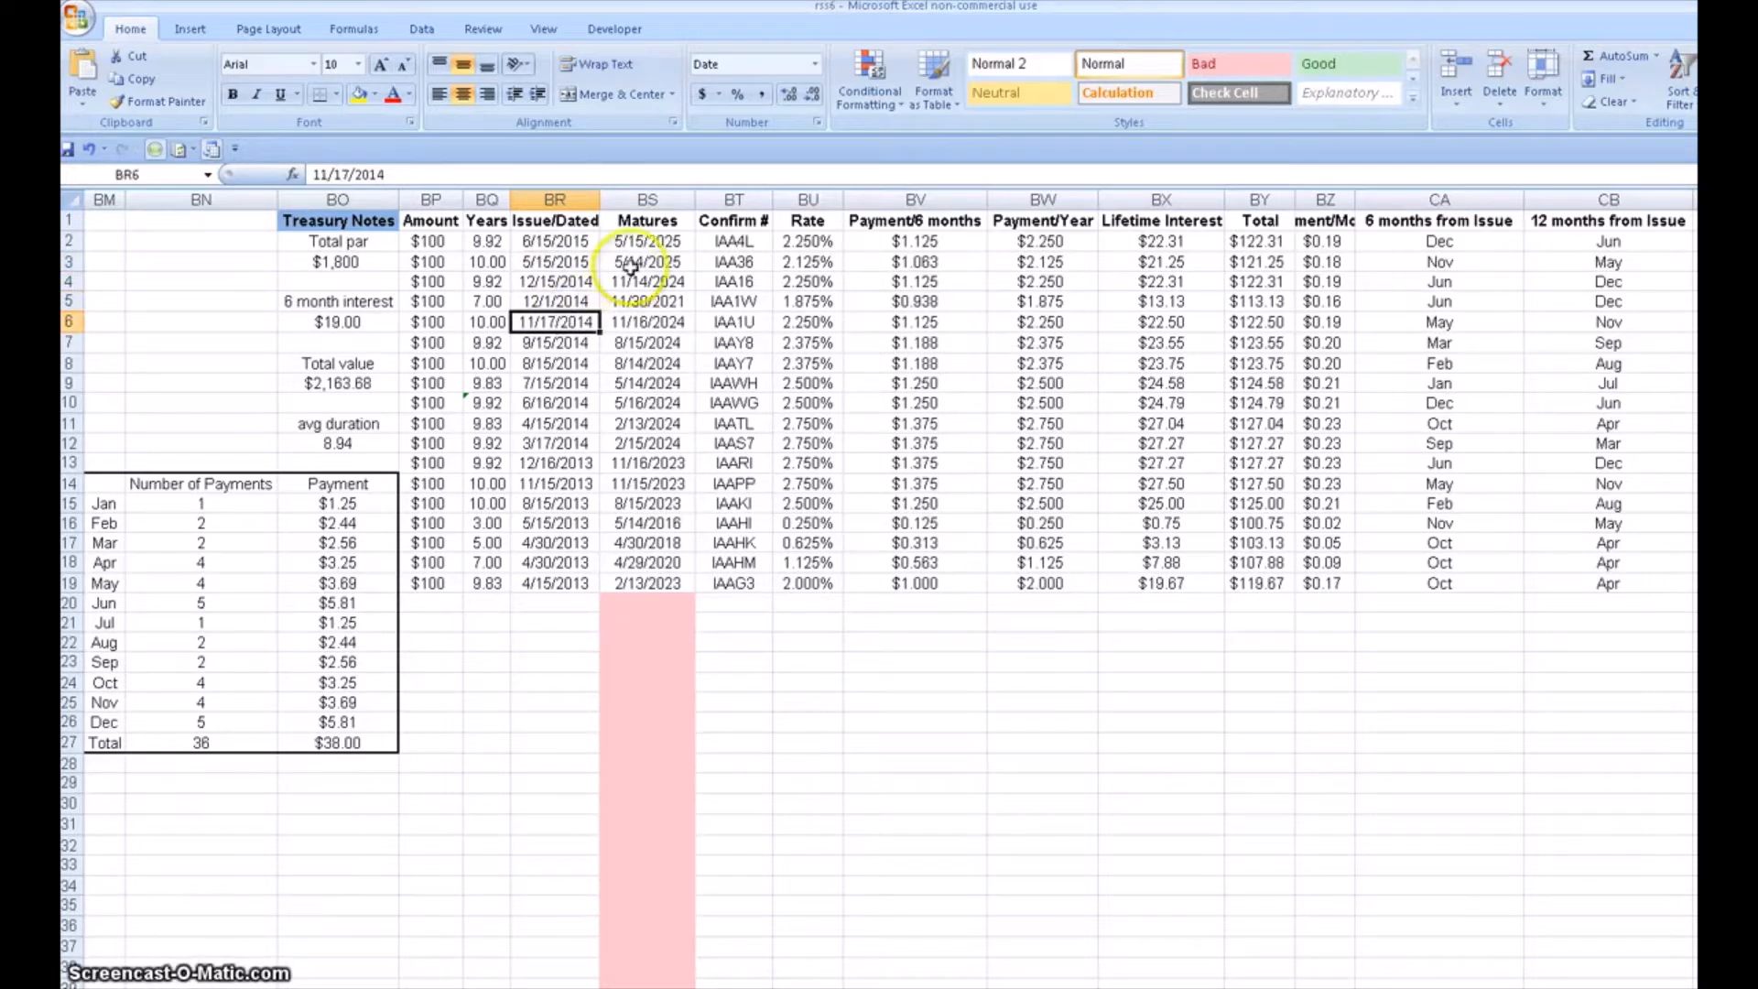
{"action": "left_click", "coordinate": [641, 323]}
{"action": "key", "text": "F2"}
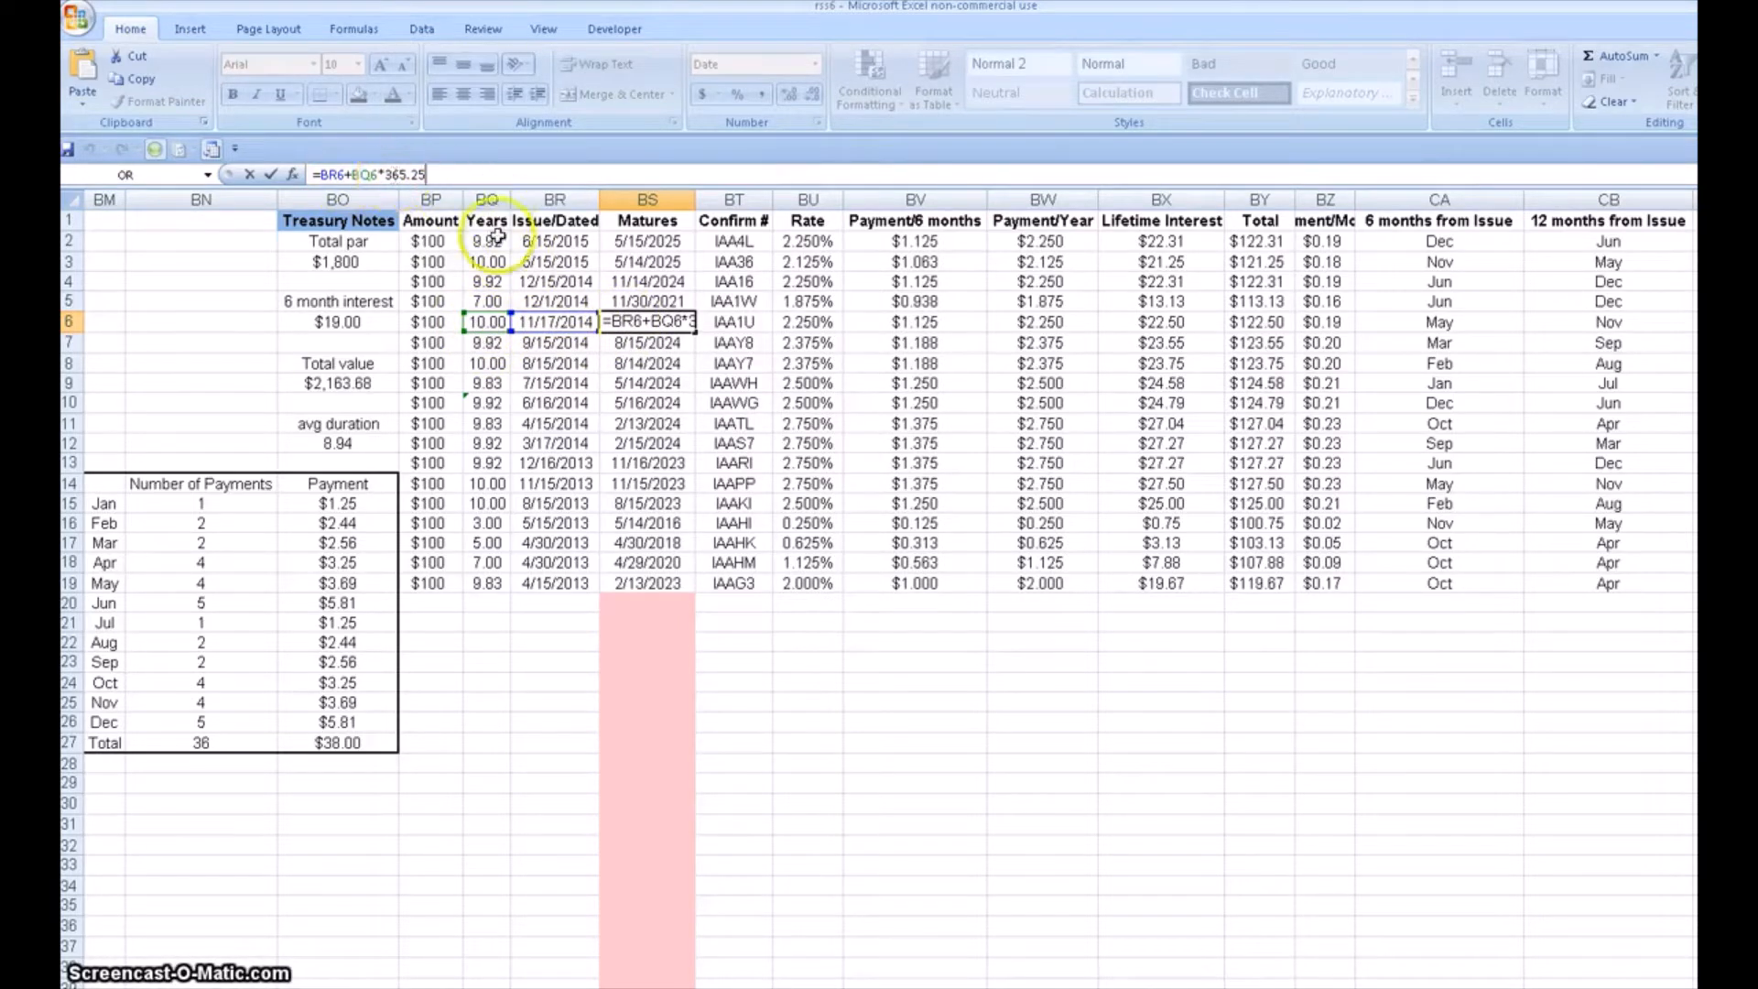
{"action": "key", "text": "Return"}
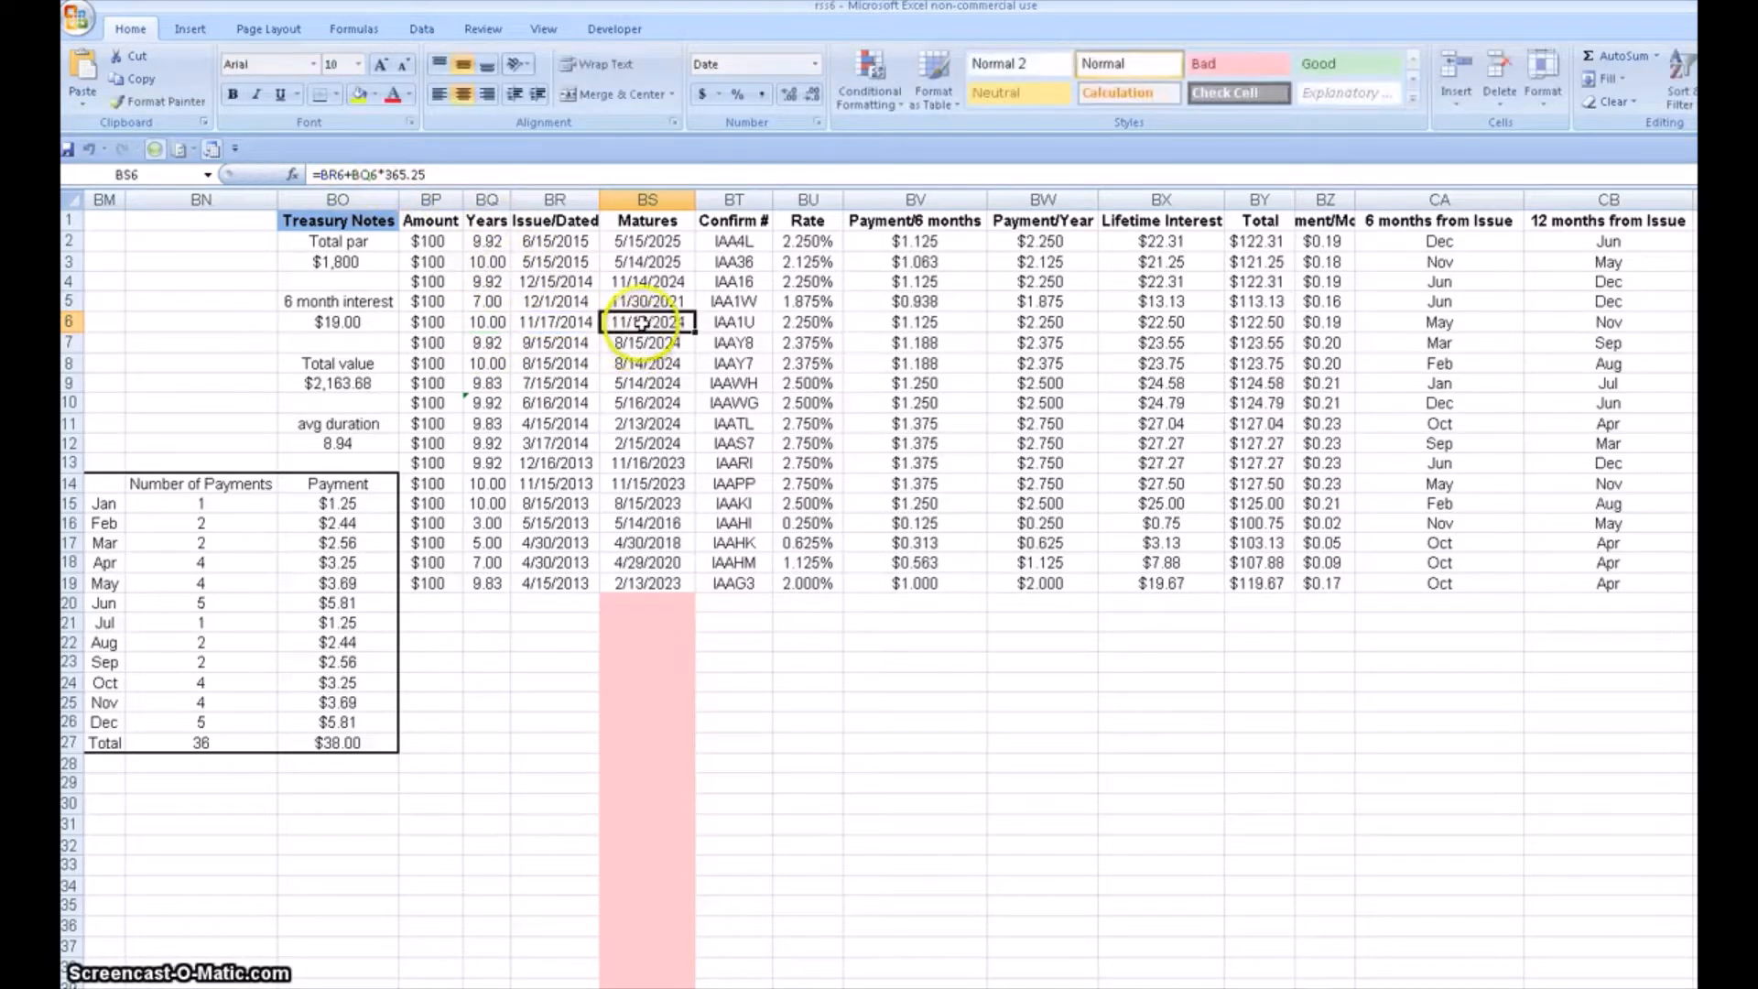
{"action": "left_click", "coordinate": [650, 319]}
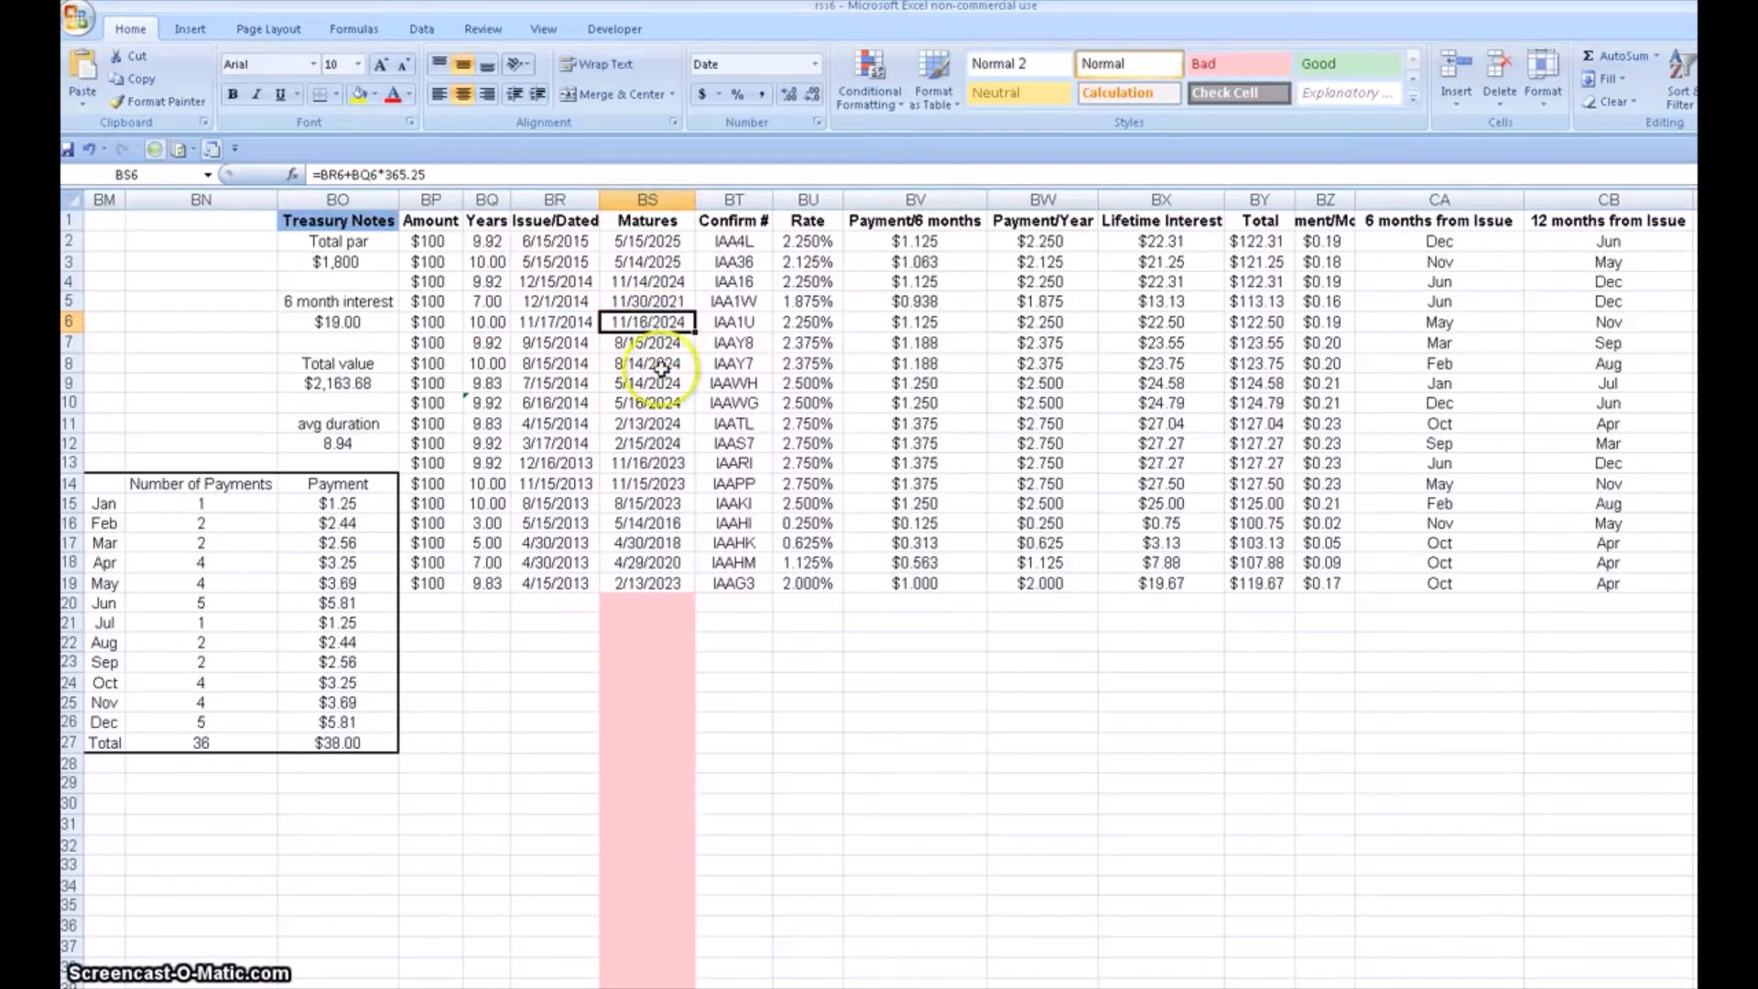
{"action": "left_click", "coordinate": [555, 323]}
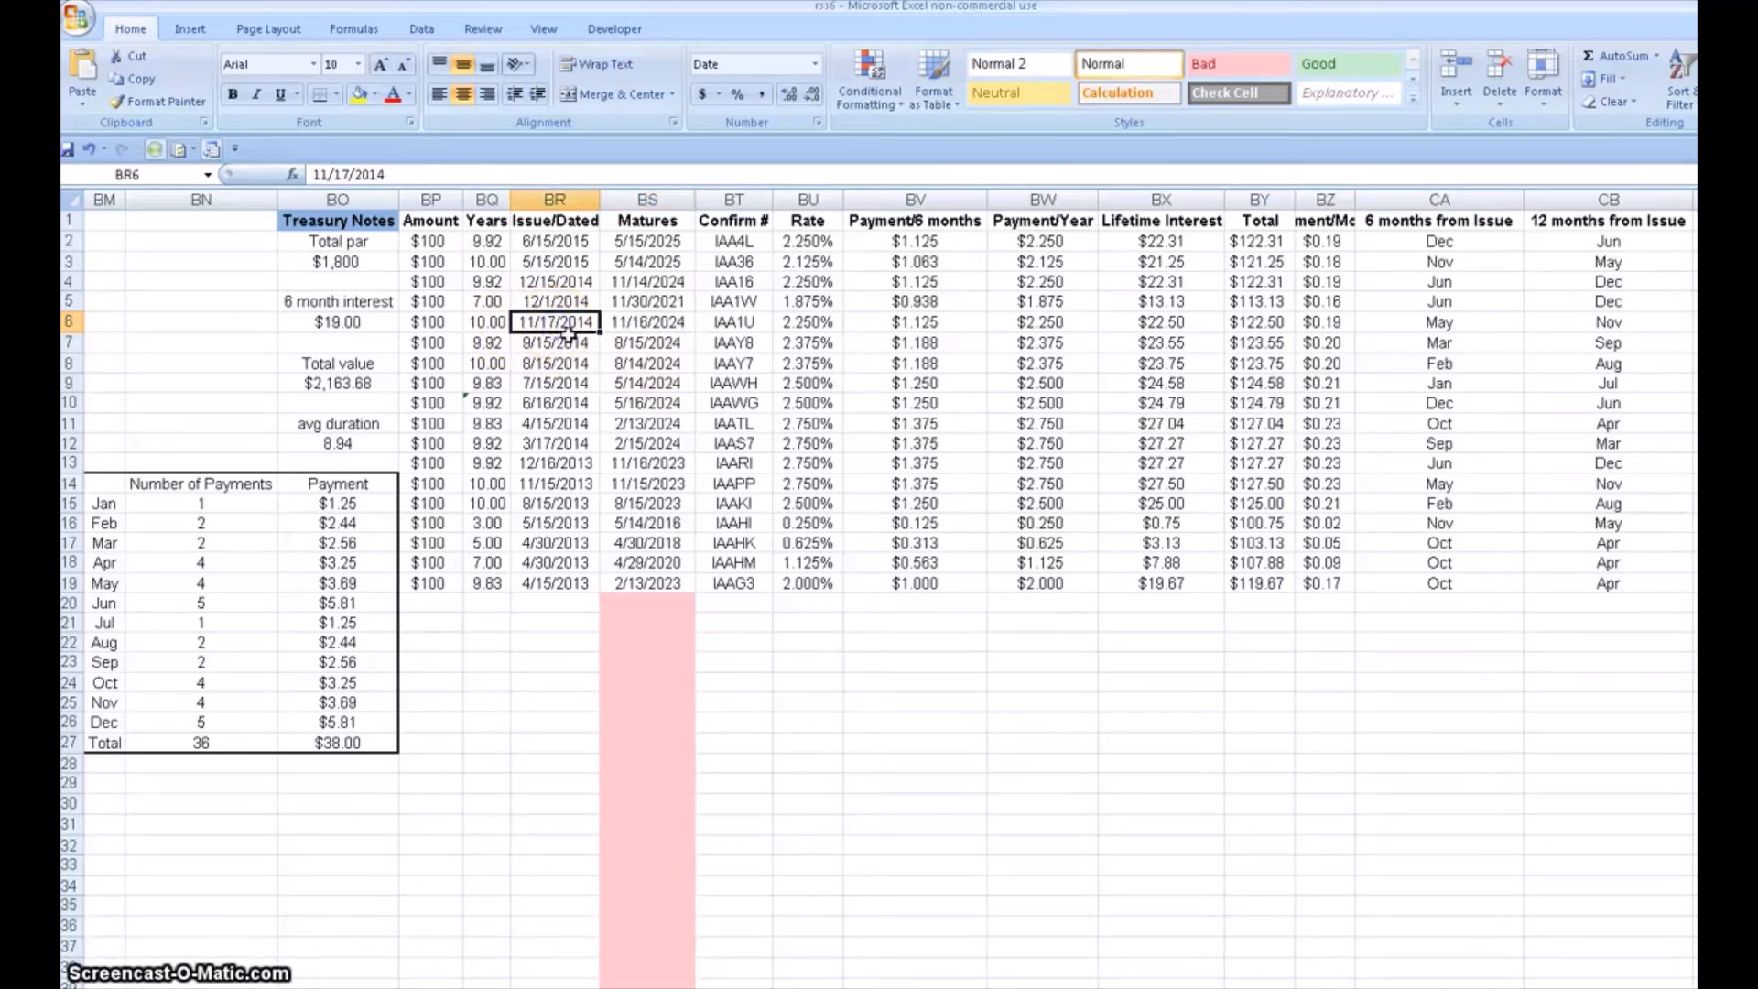
{"action": "left_click", "coordinate": [489, 320]}
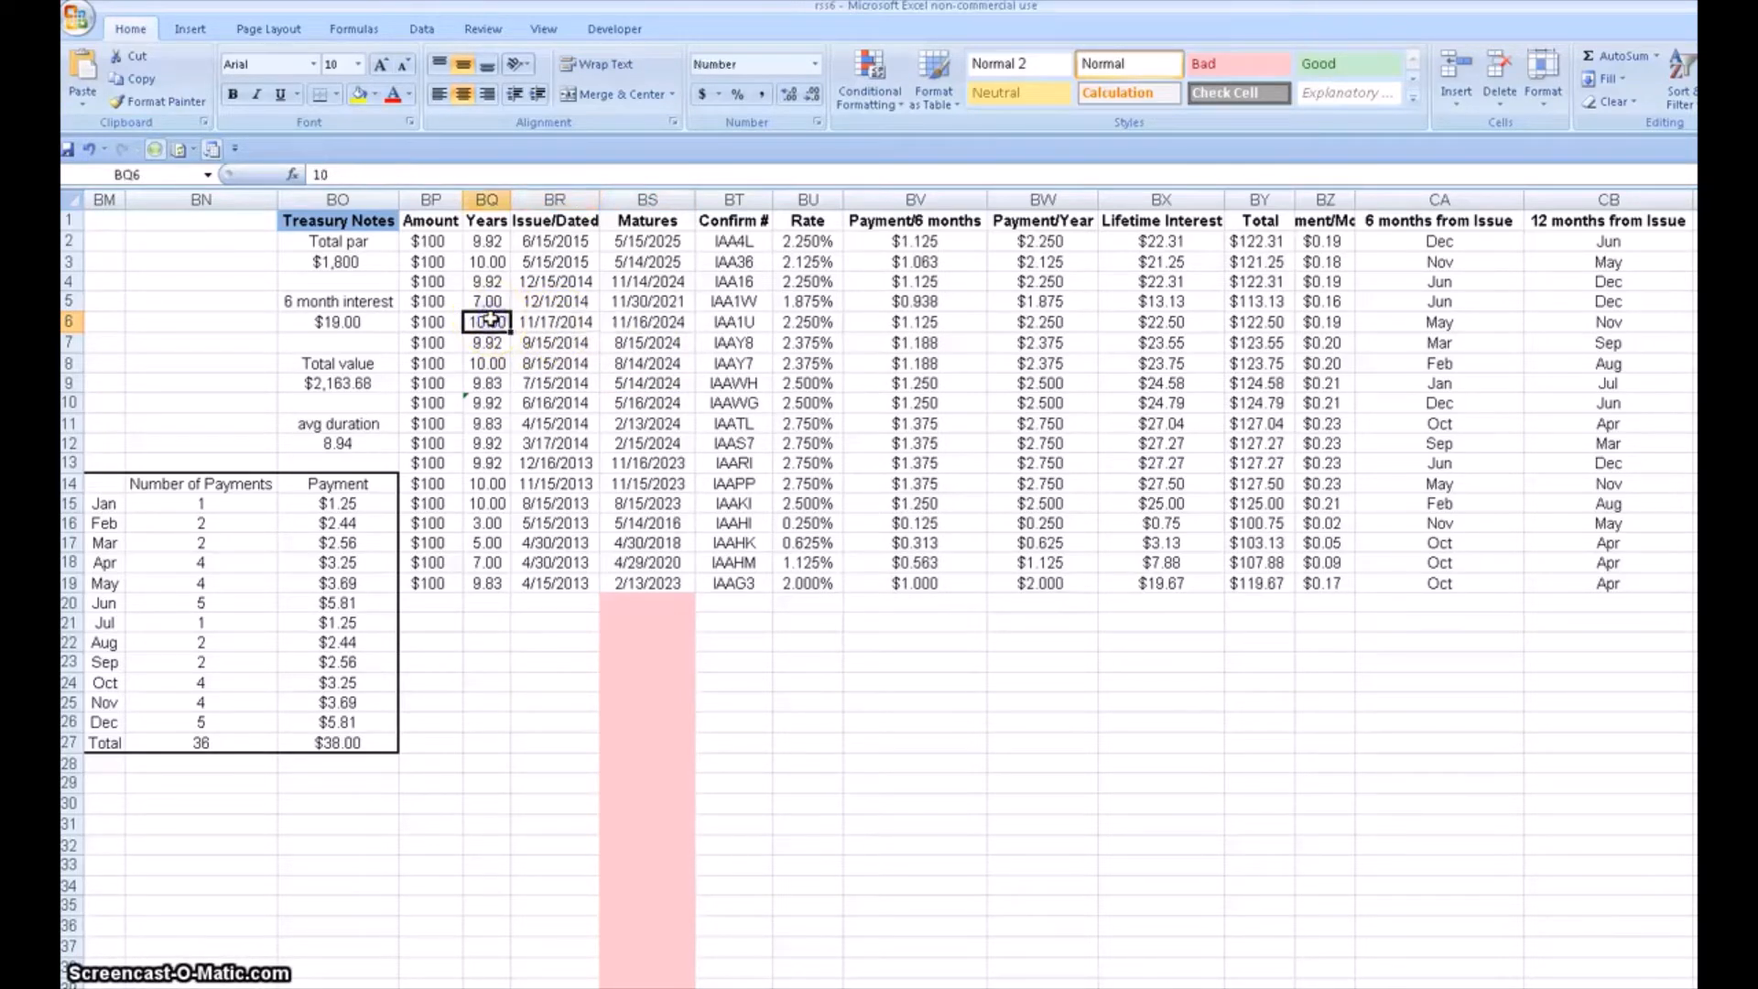
{"action": "left_click", "coordinate": [659, 322]}
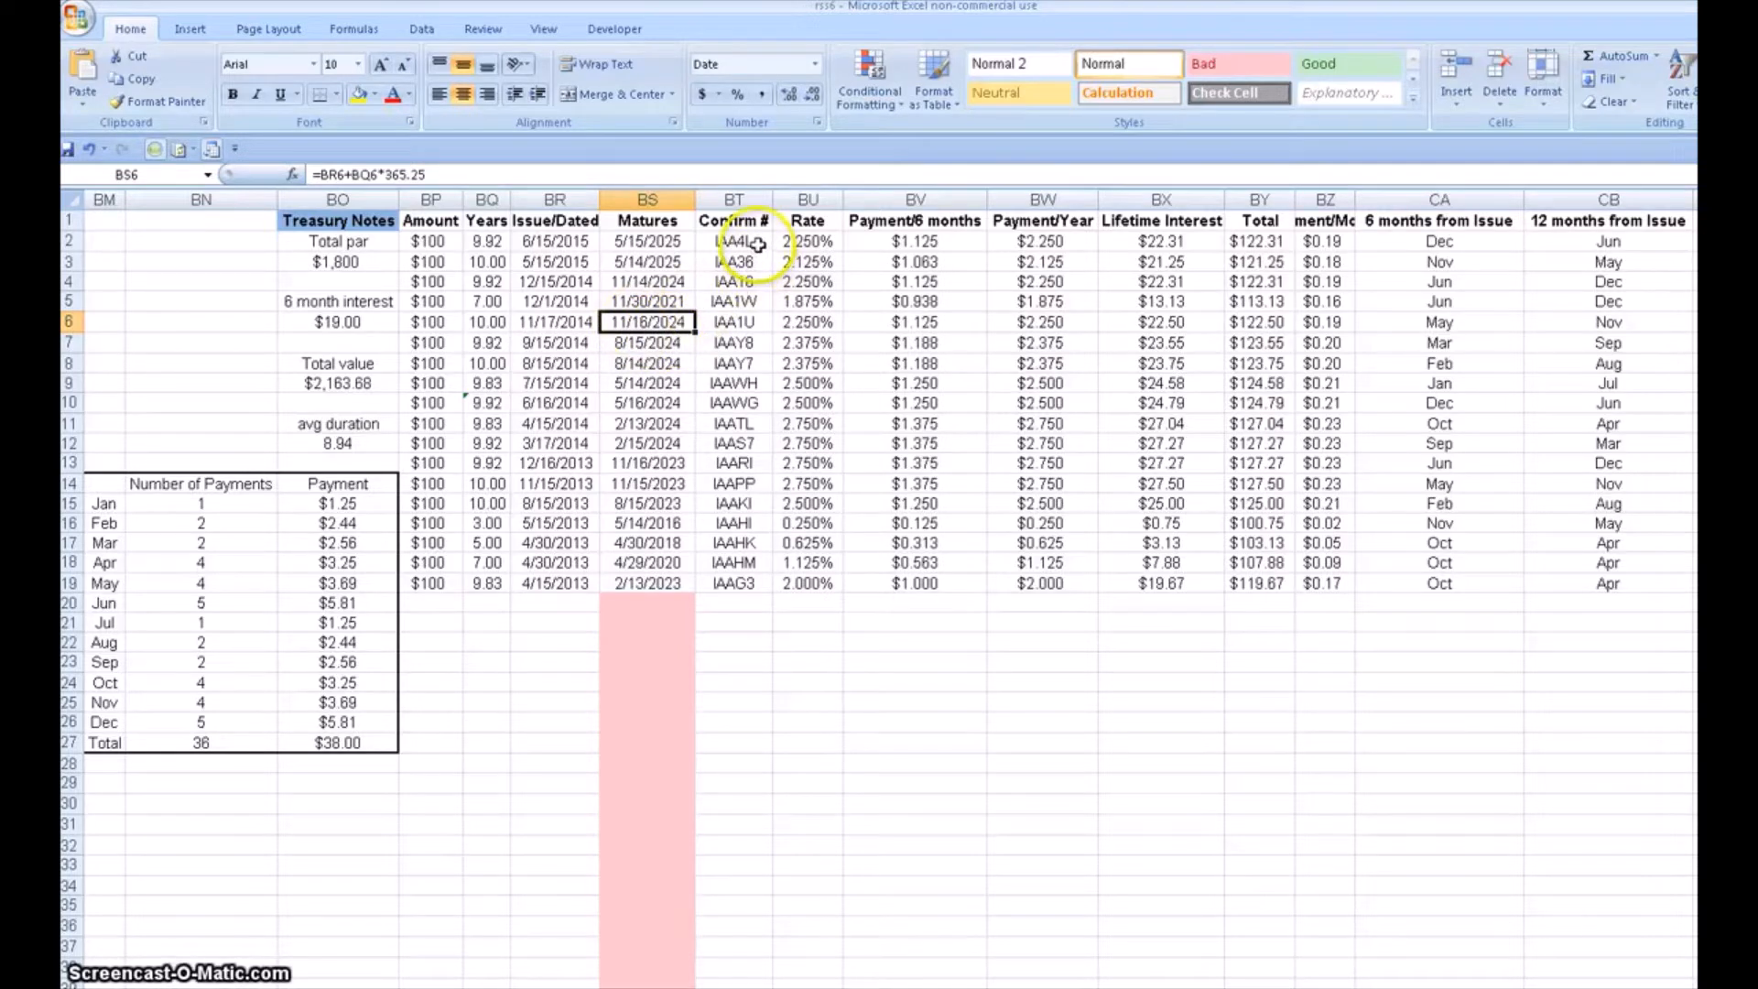
- Review the amount, issue date, confirmation number and rate of the row 6 note, comparing its rate with other notes
{"action": "left_click", "coordinate": [452, 323]}
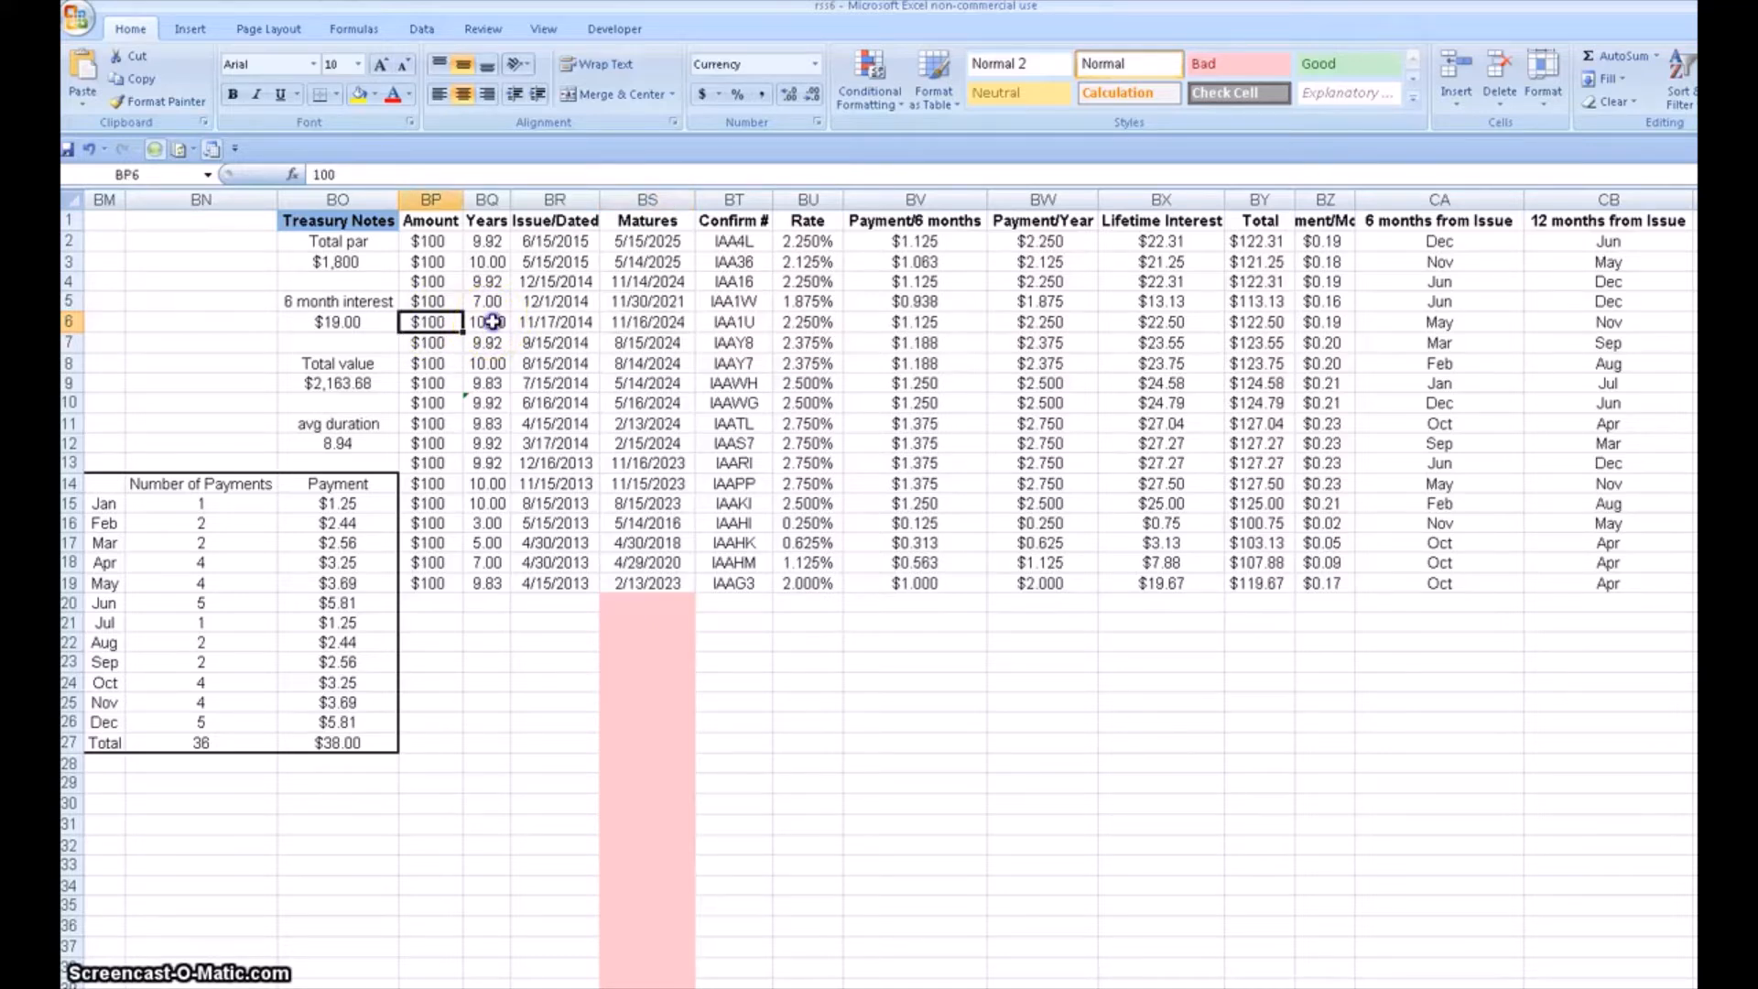
{"action": "left_click", "coordinate": [549, 322]}
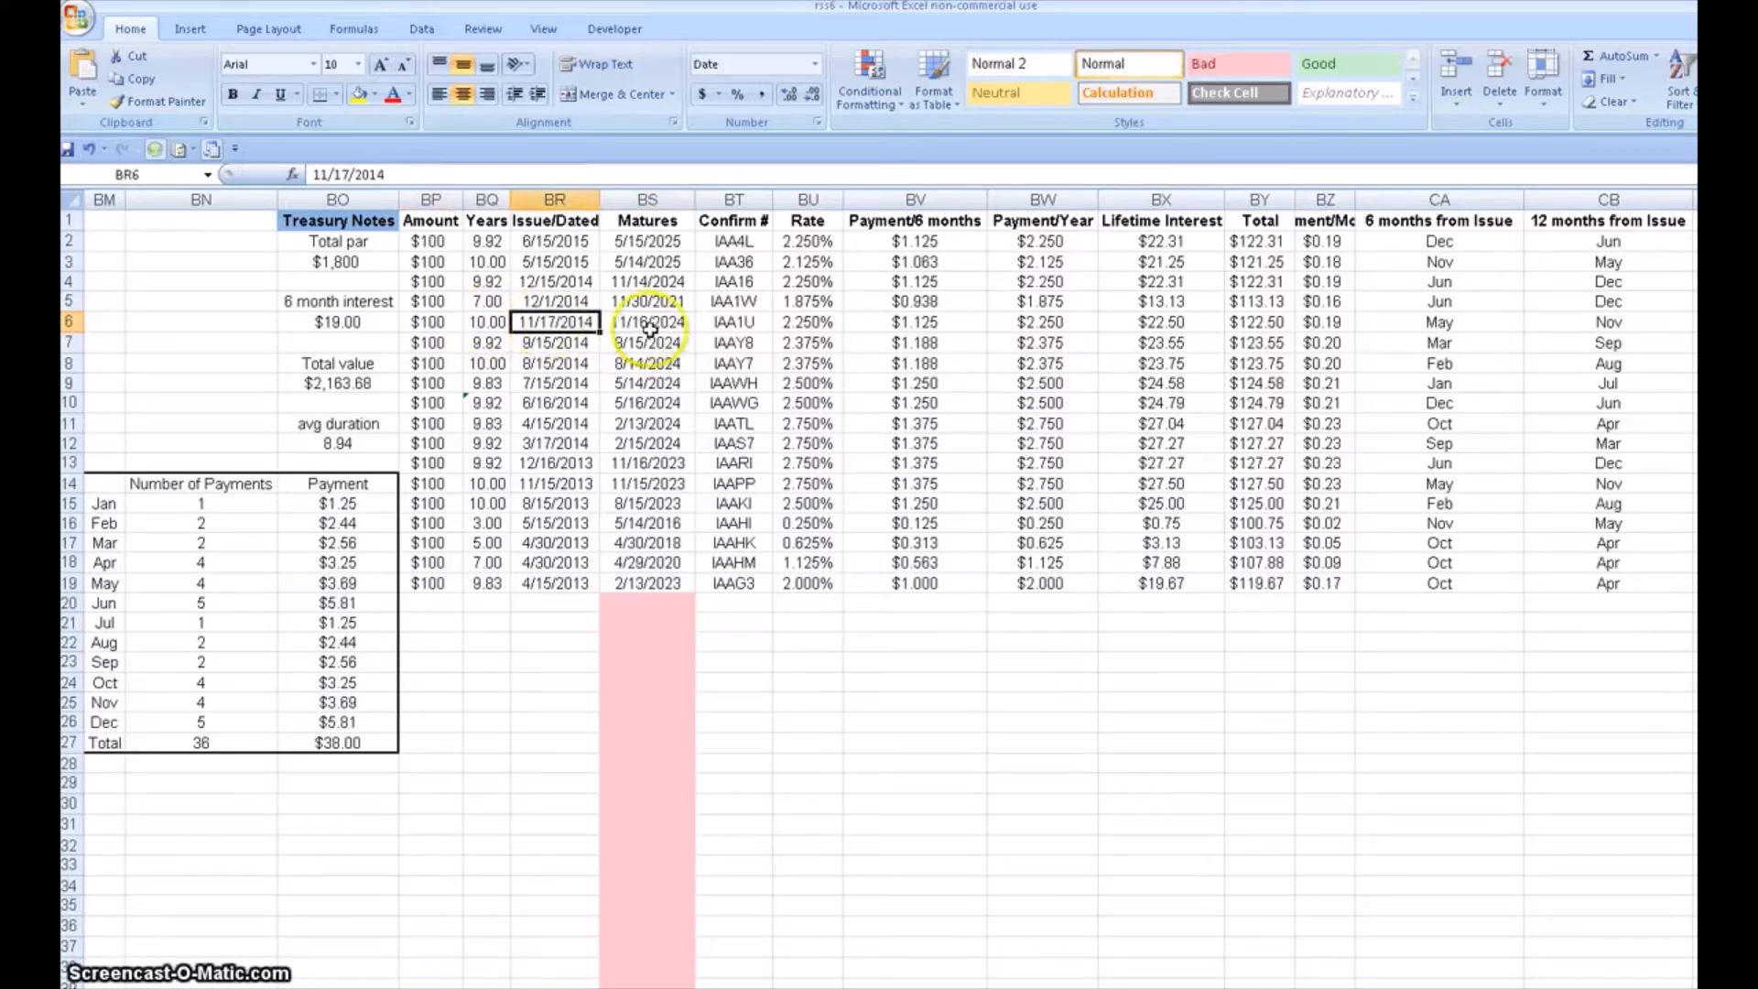
{"action": "left_click", "coordinate": [752, 319]}
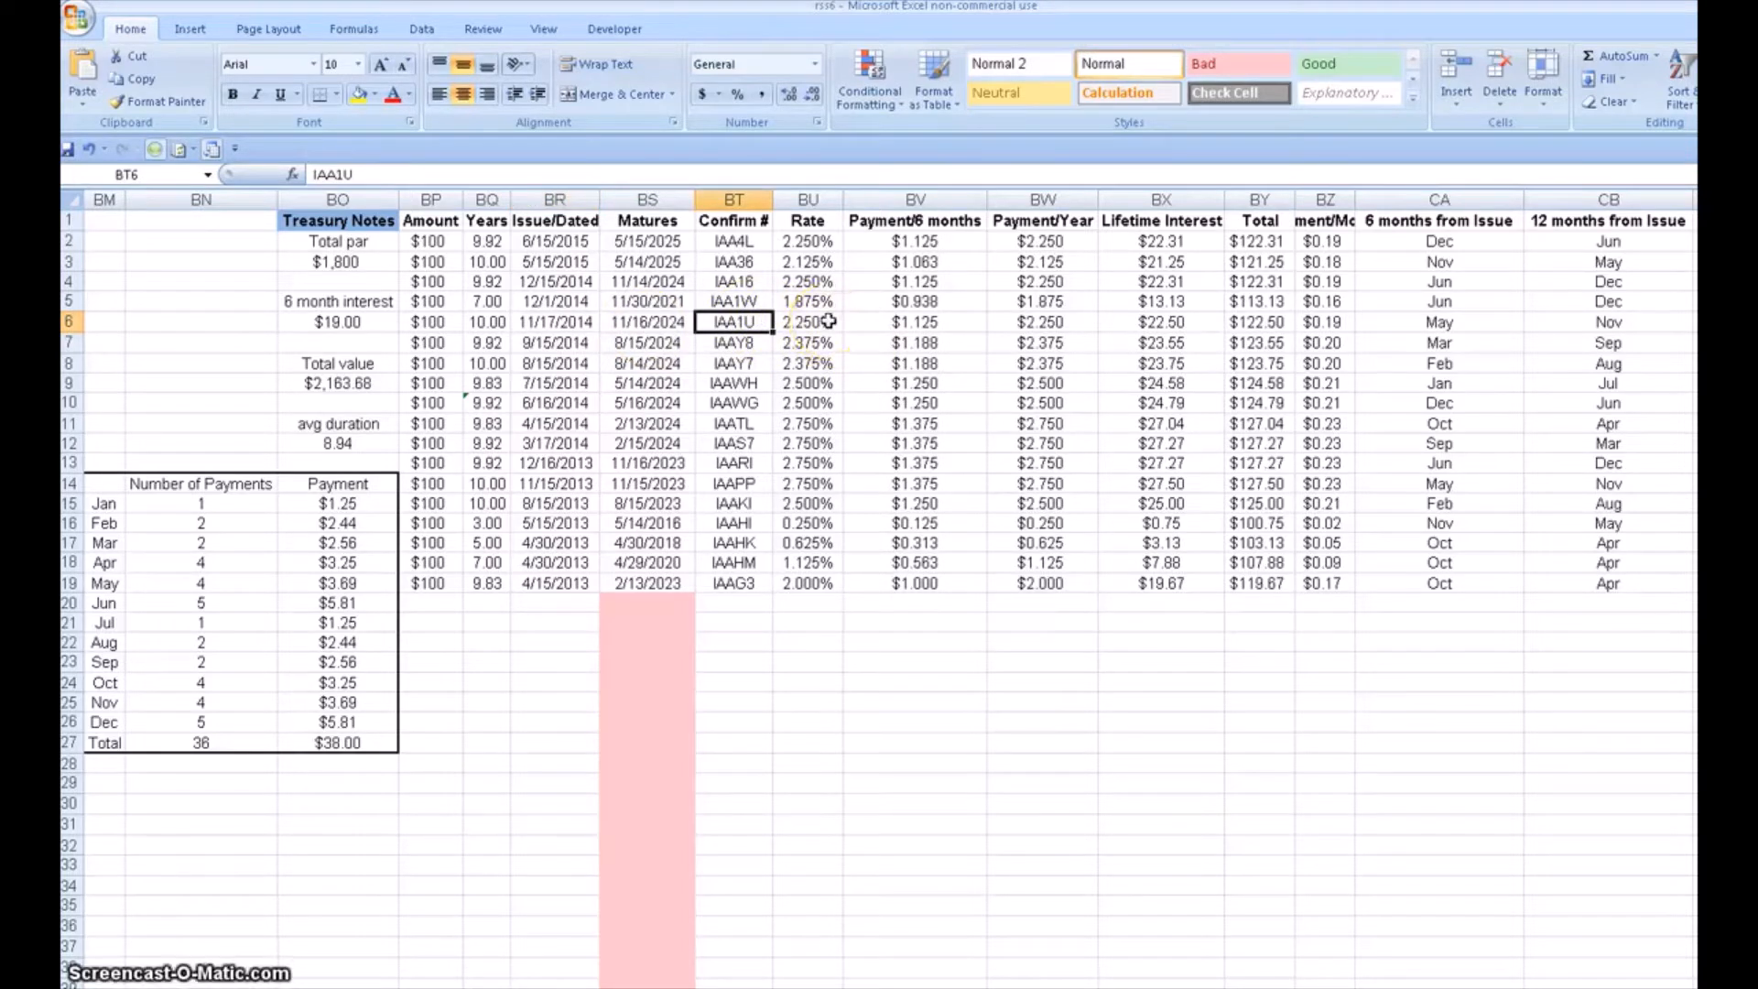
{"action": "left_click", "coordinate": [829, 321]}
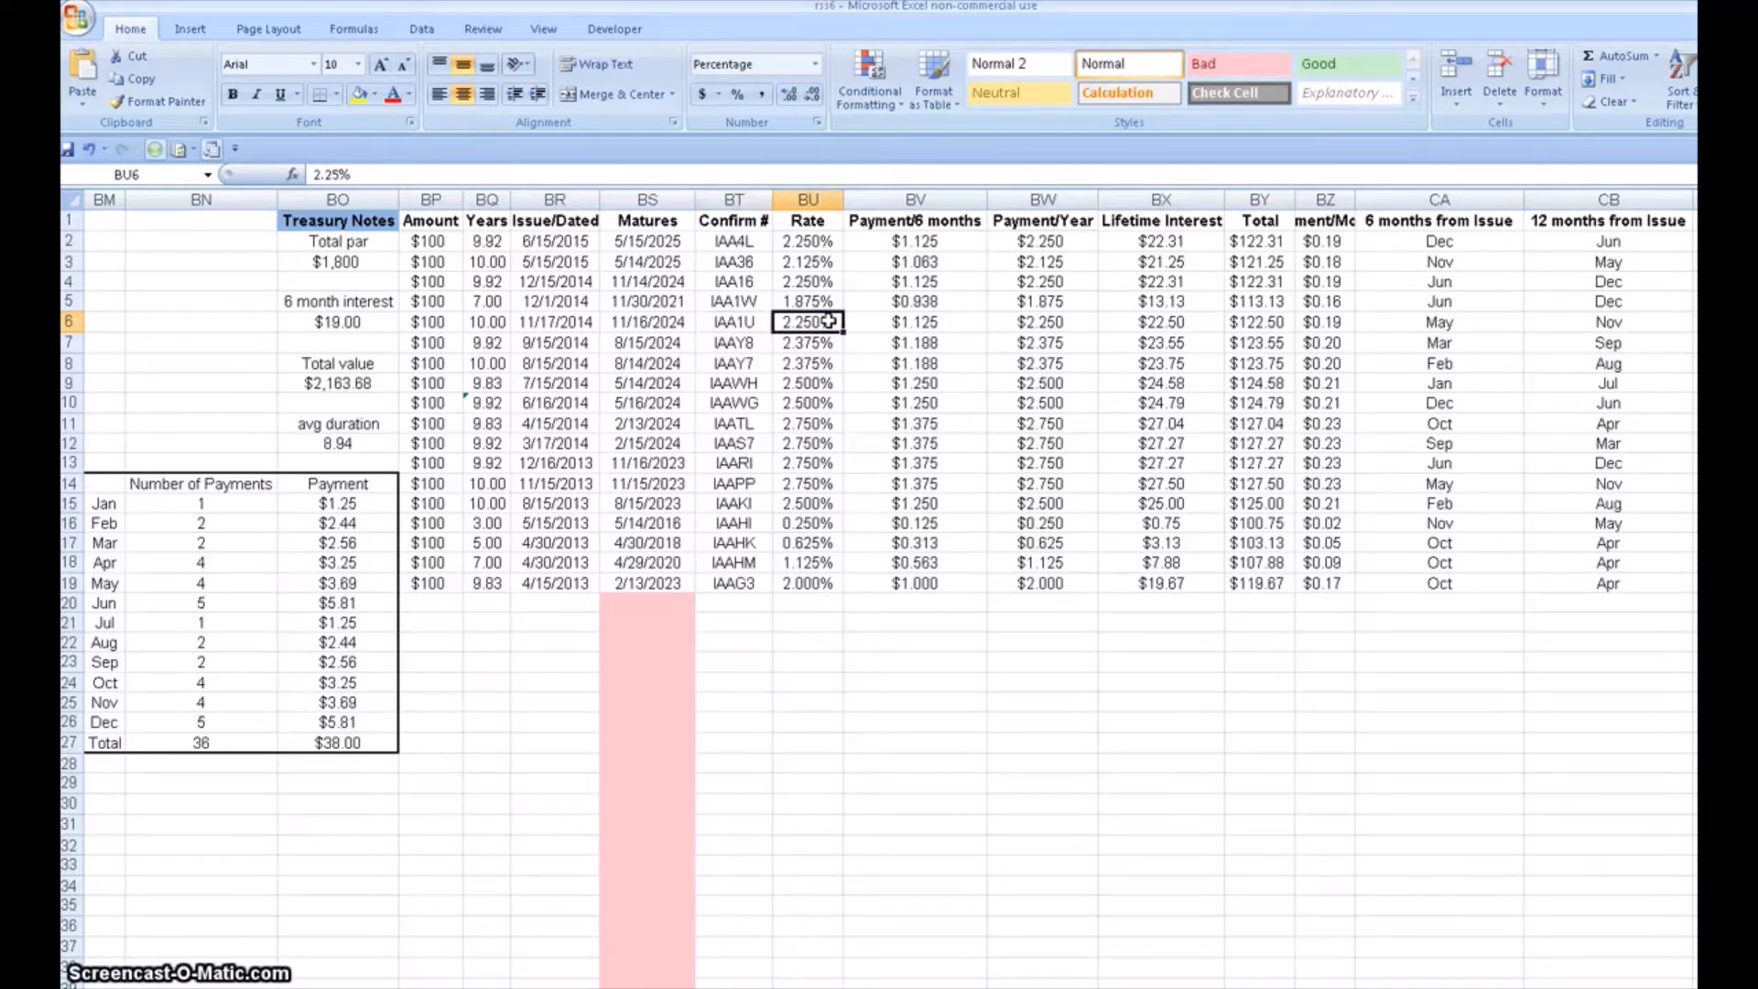
{"action": "left_click", "coordinate": [811, 507]}
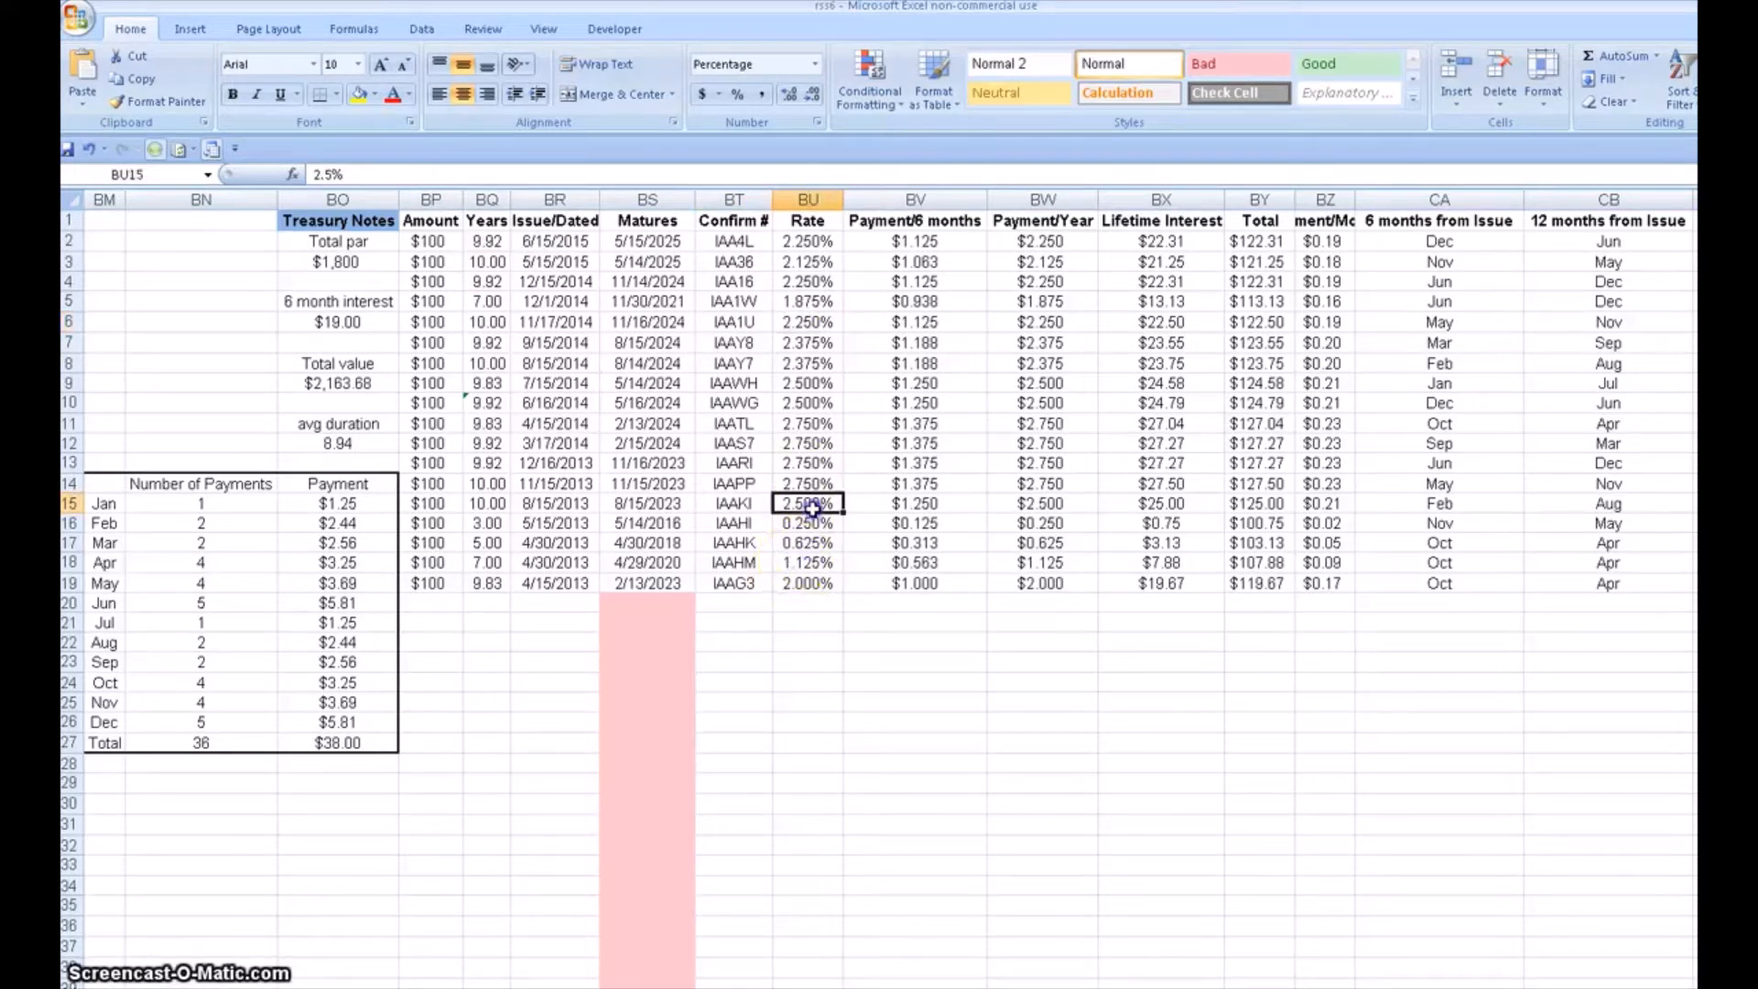
{"action": "left_click", "coordinate": [824, 462]}
{"action": "left_click", "coordinate": [817, 342]}
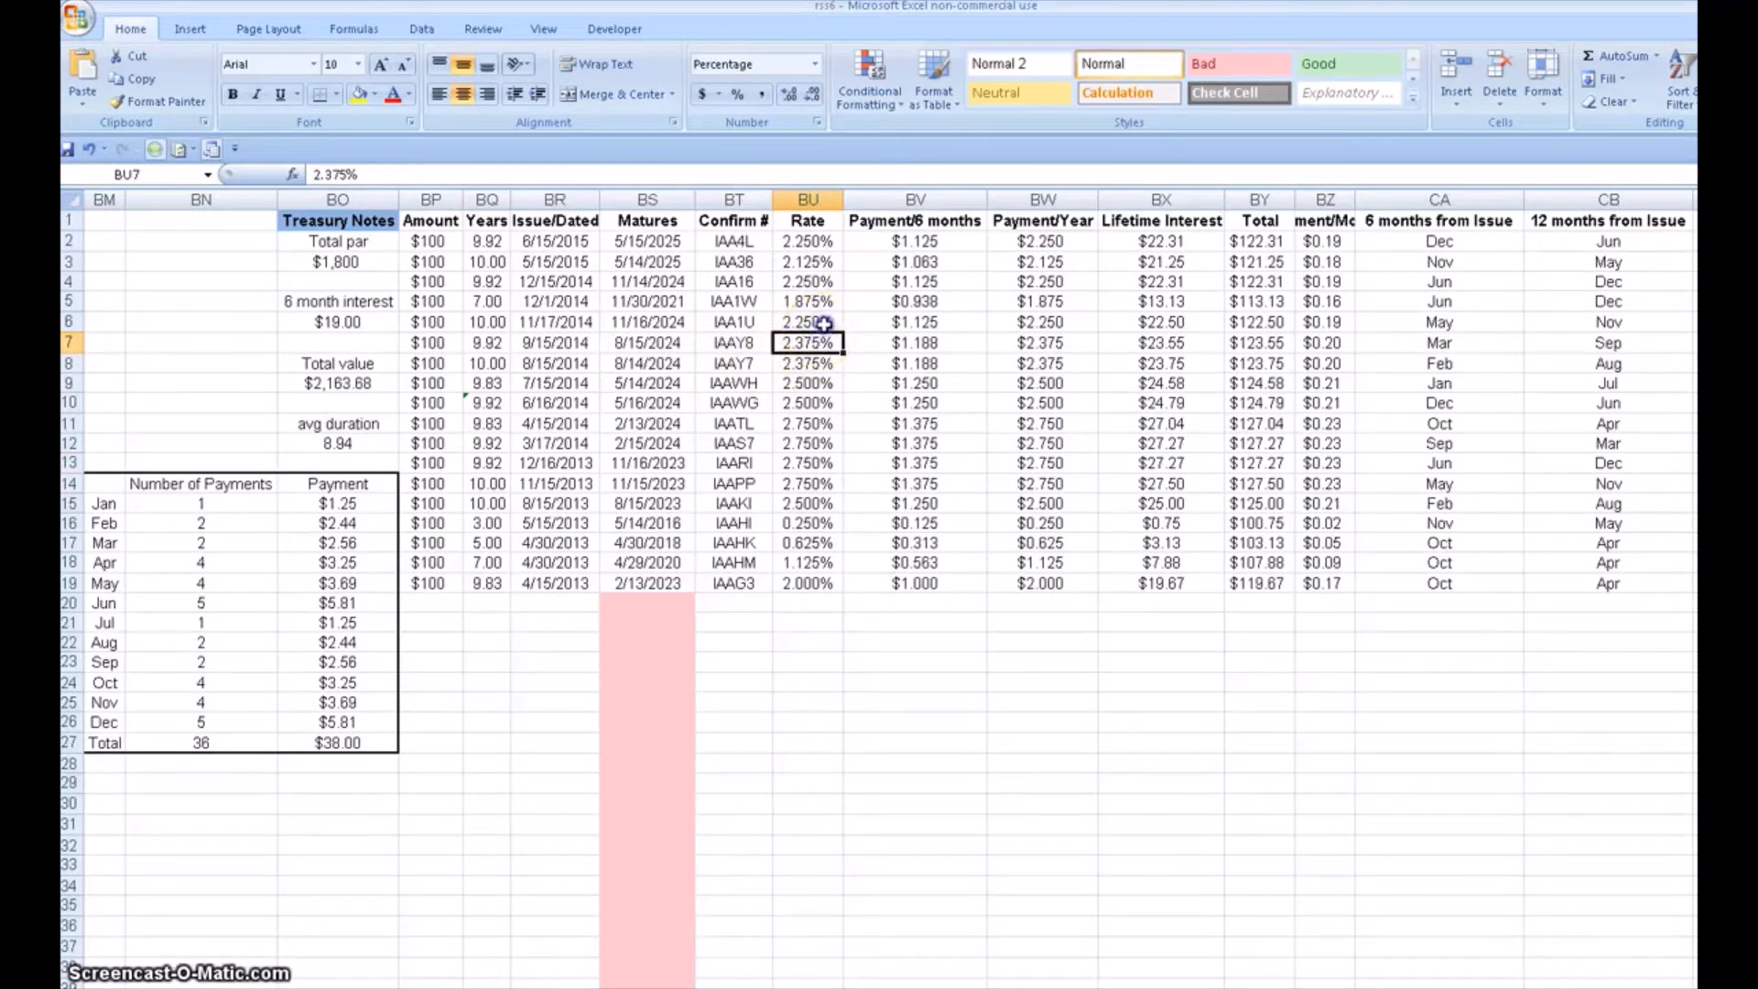
{"action": "left_click", "coordinate": [824, 323]}
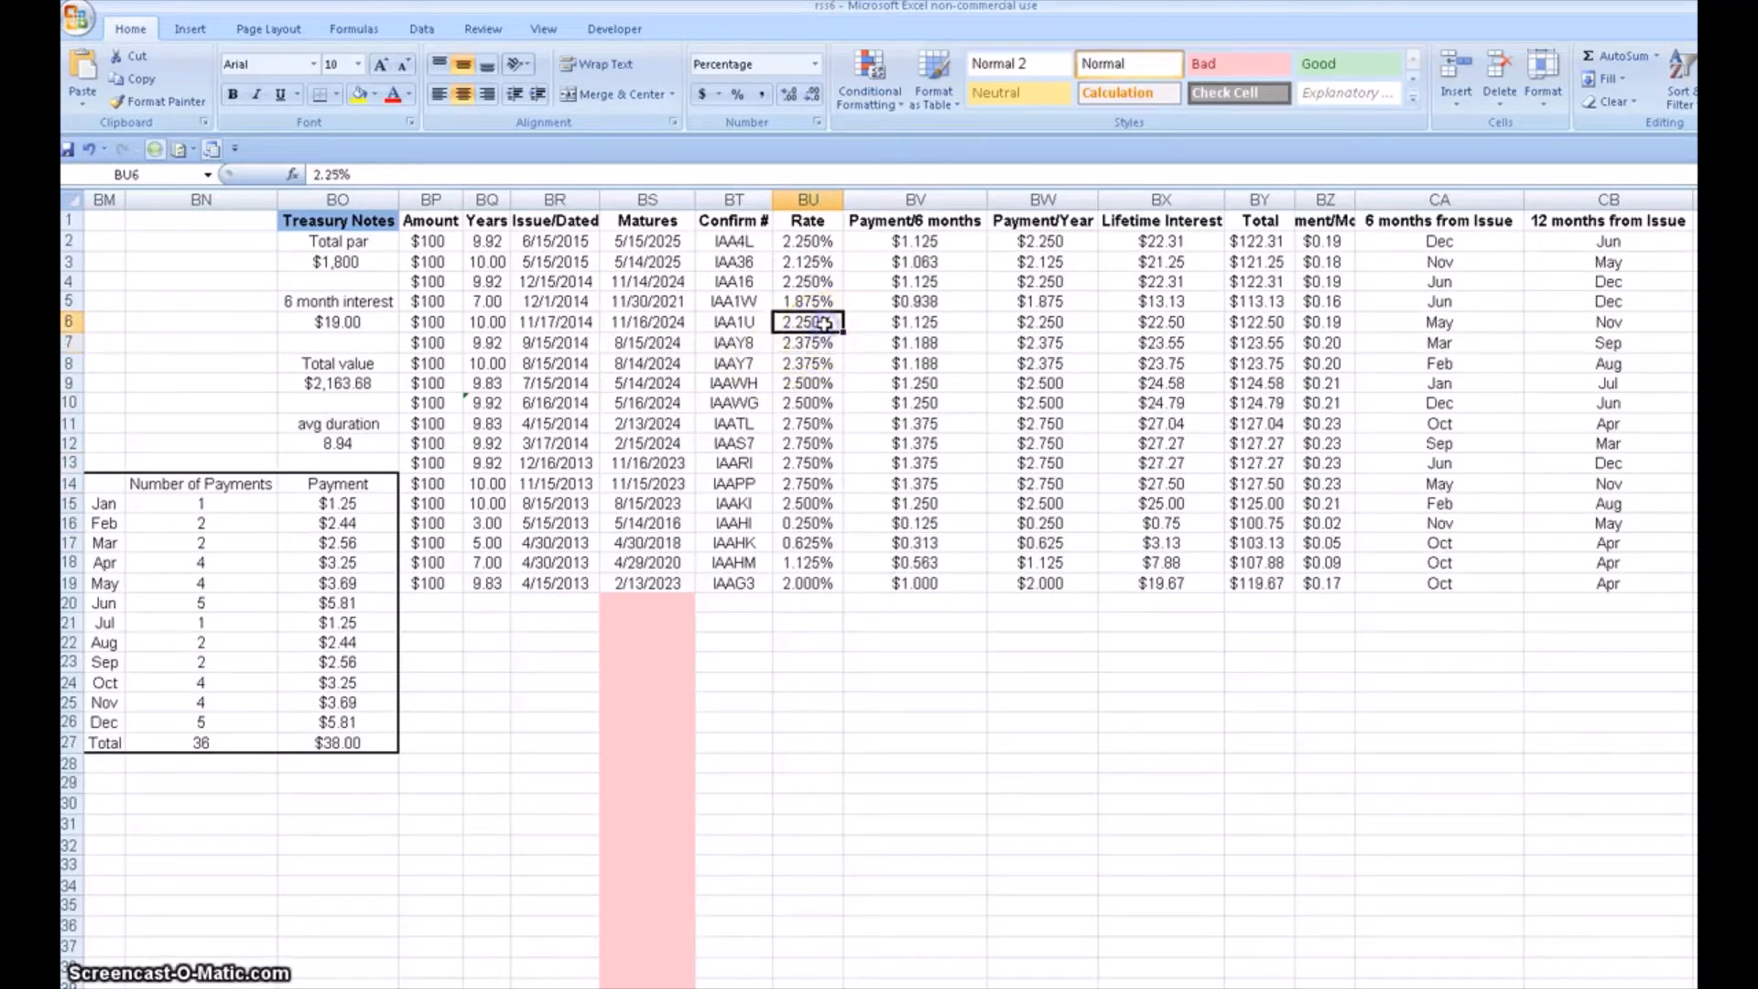
- Examine the six-month and yearly payment formulas in row 6 along with the amount and rate behind them
{"action": "left_click", "coordinate": [903, 323]}
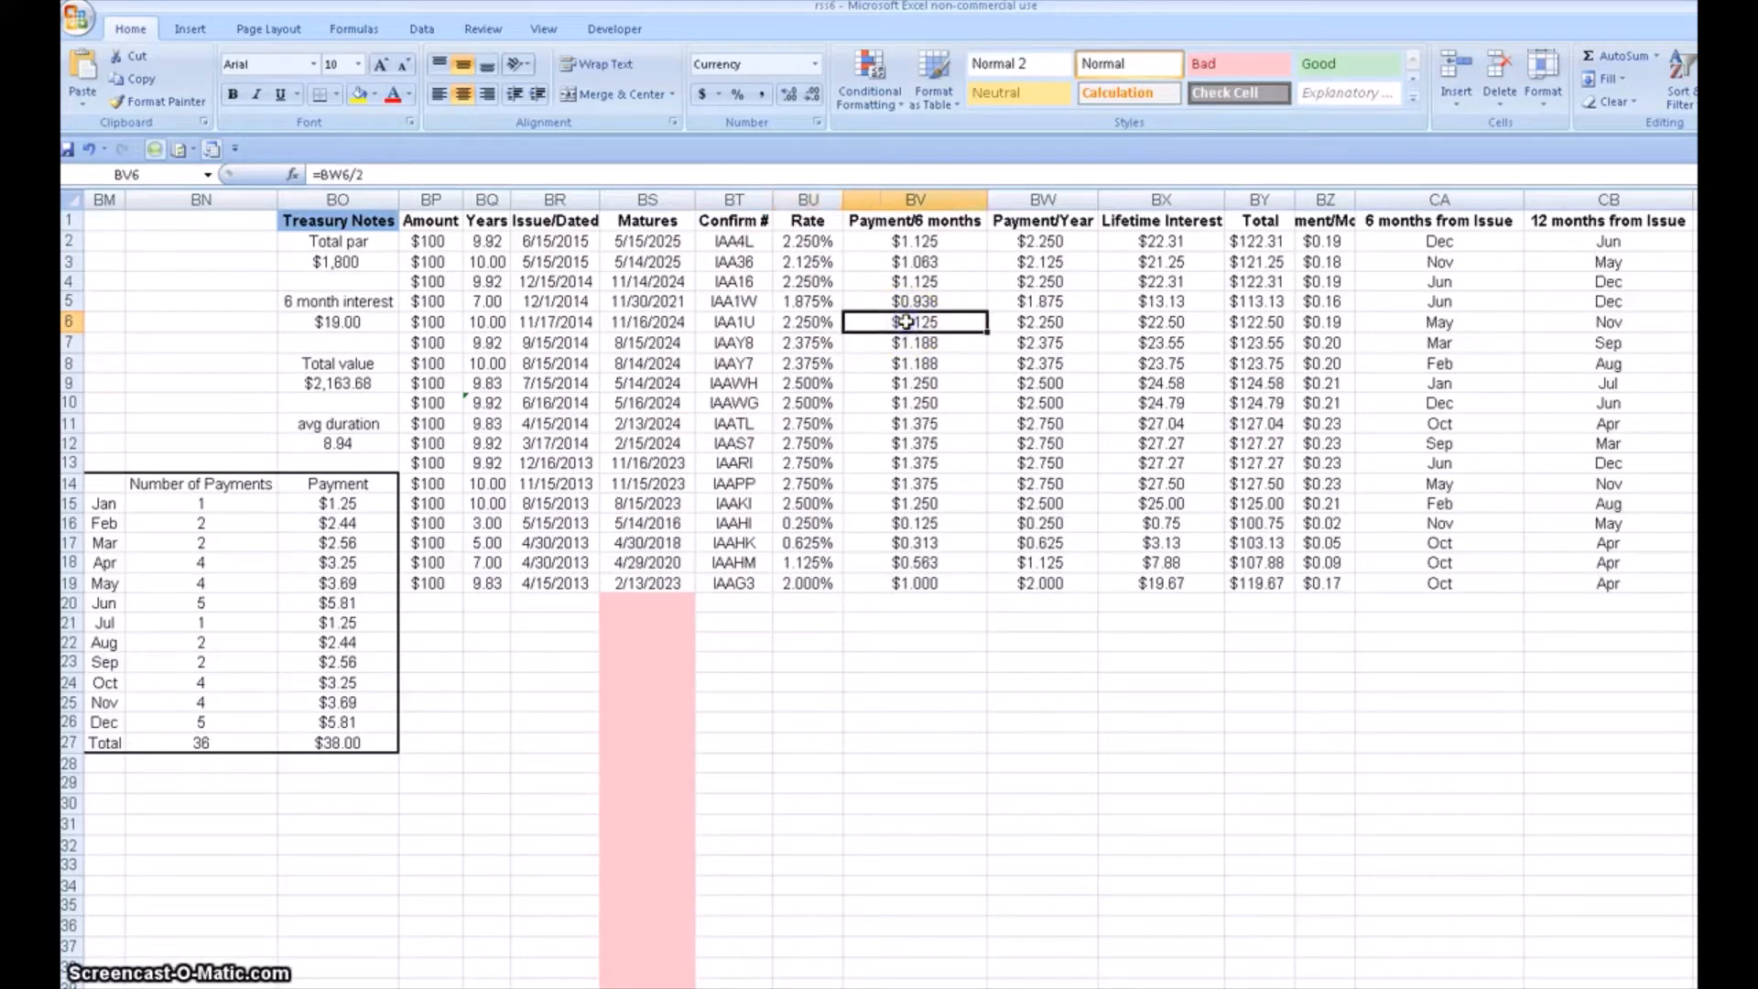
{"action": "left_click", "coordinate": [444, 324]}
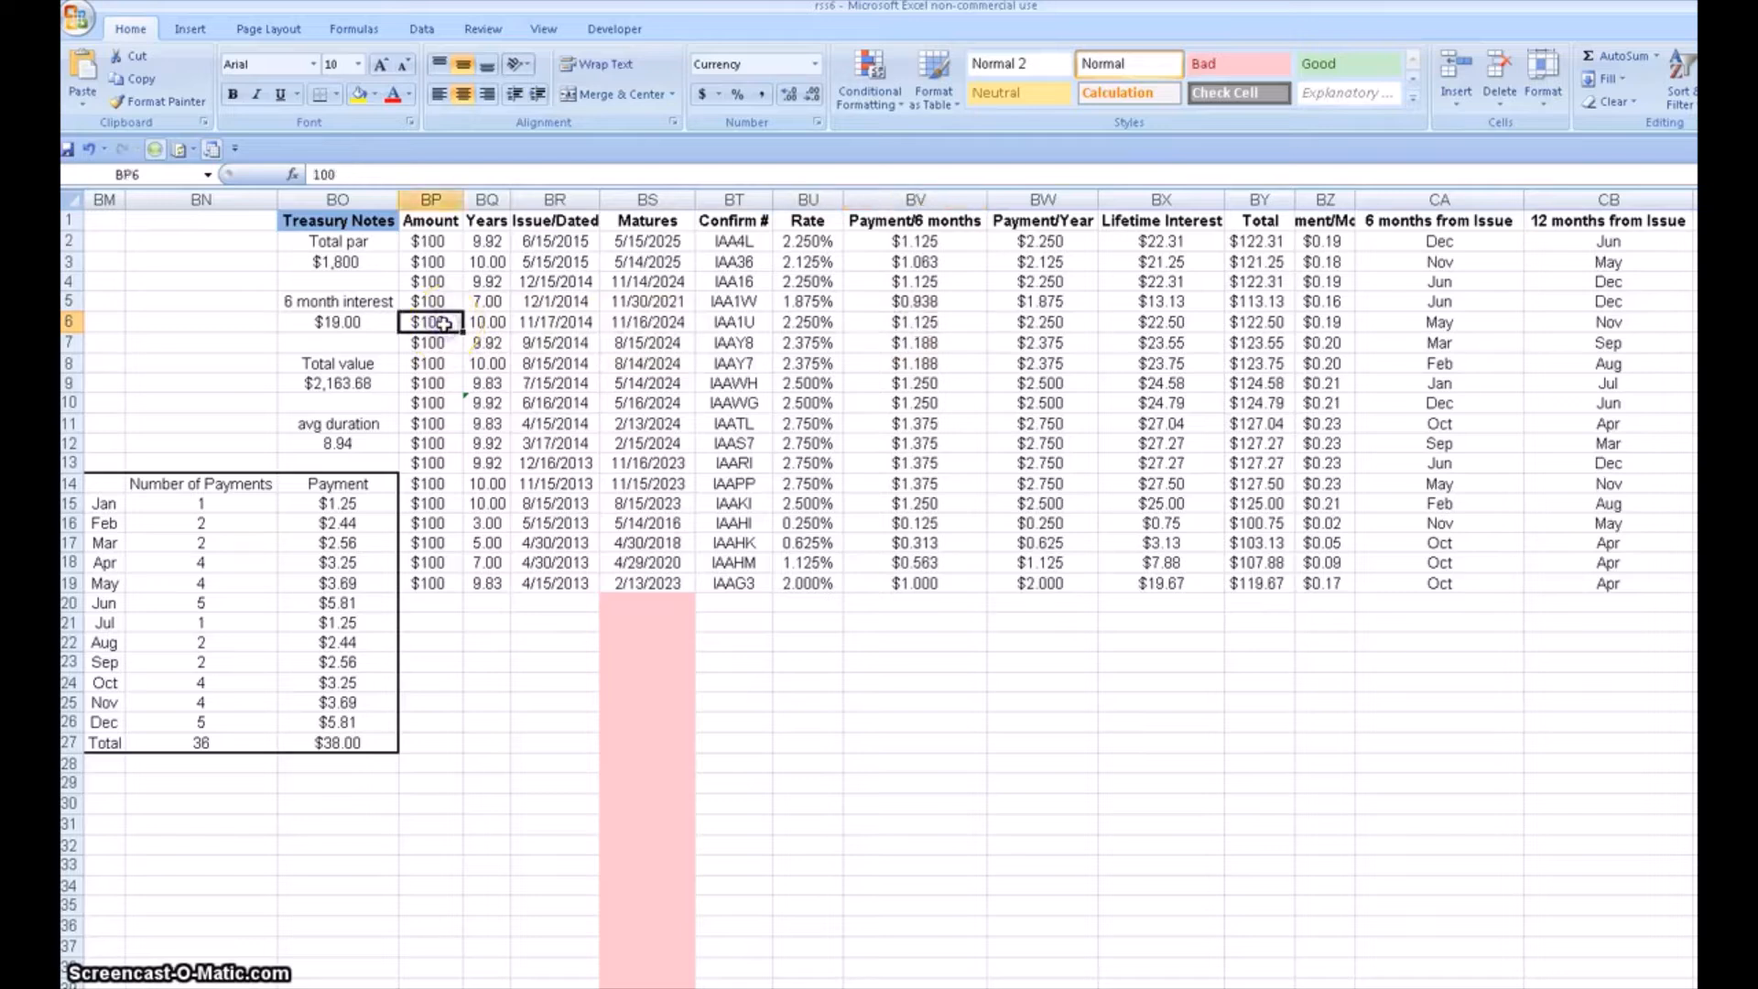
{"action": "left_click", "coordinate": [823, 324]}
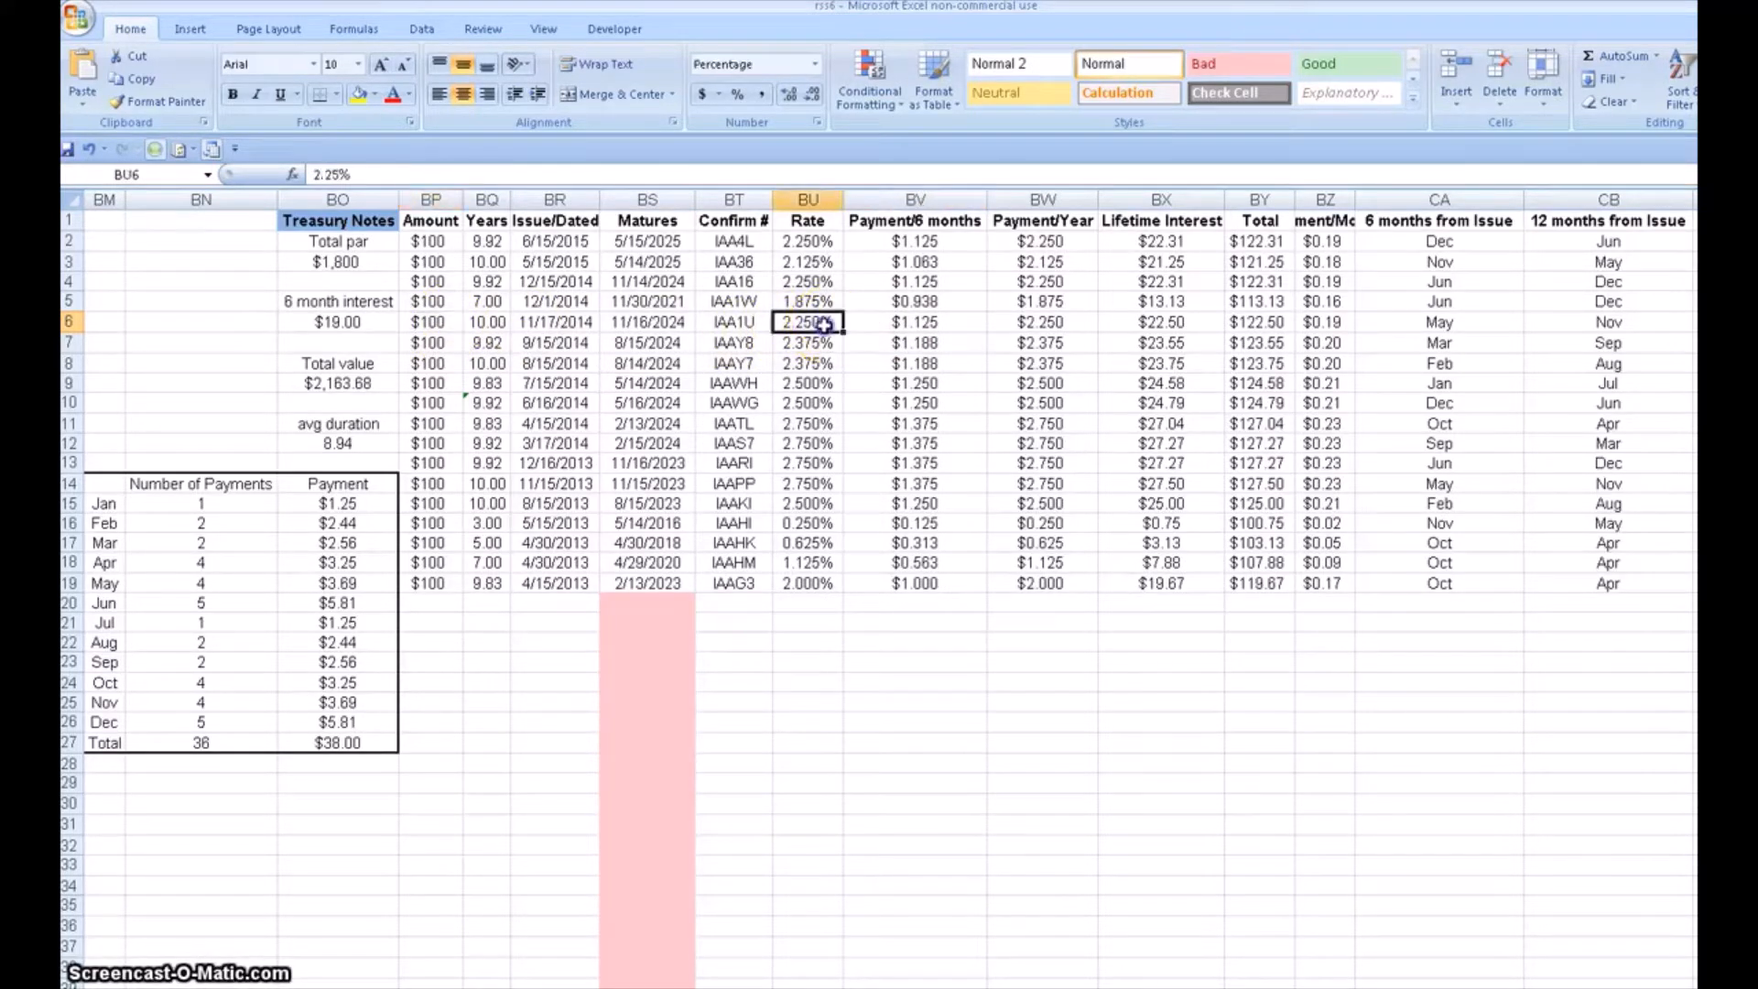
{"action": "left_click", "coordinate": [901, 325]}
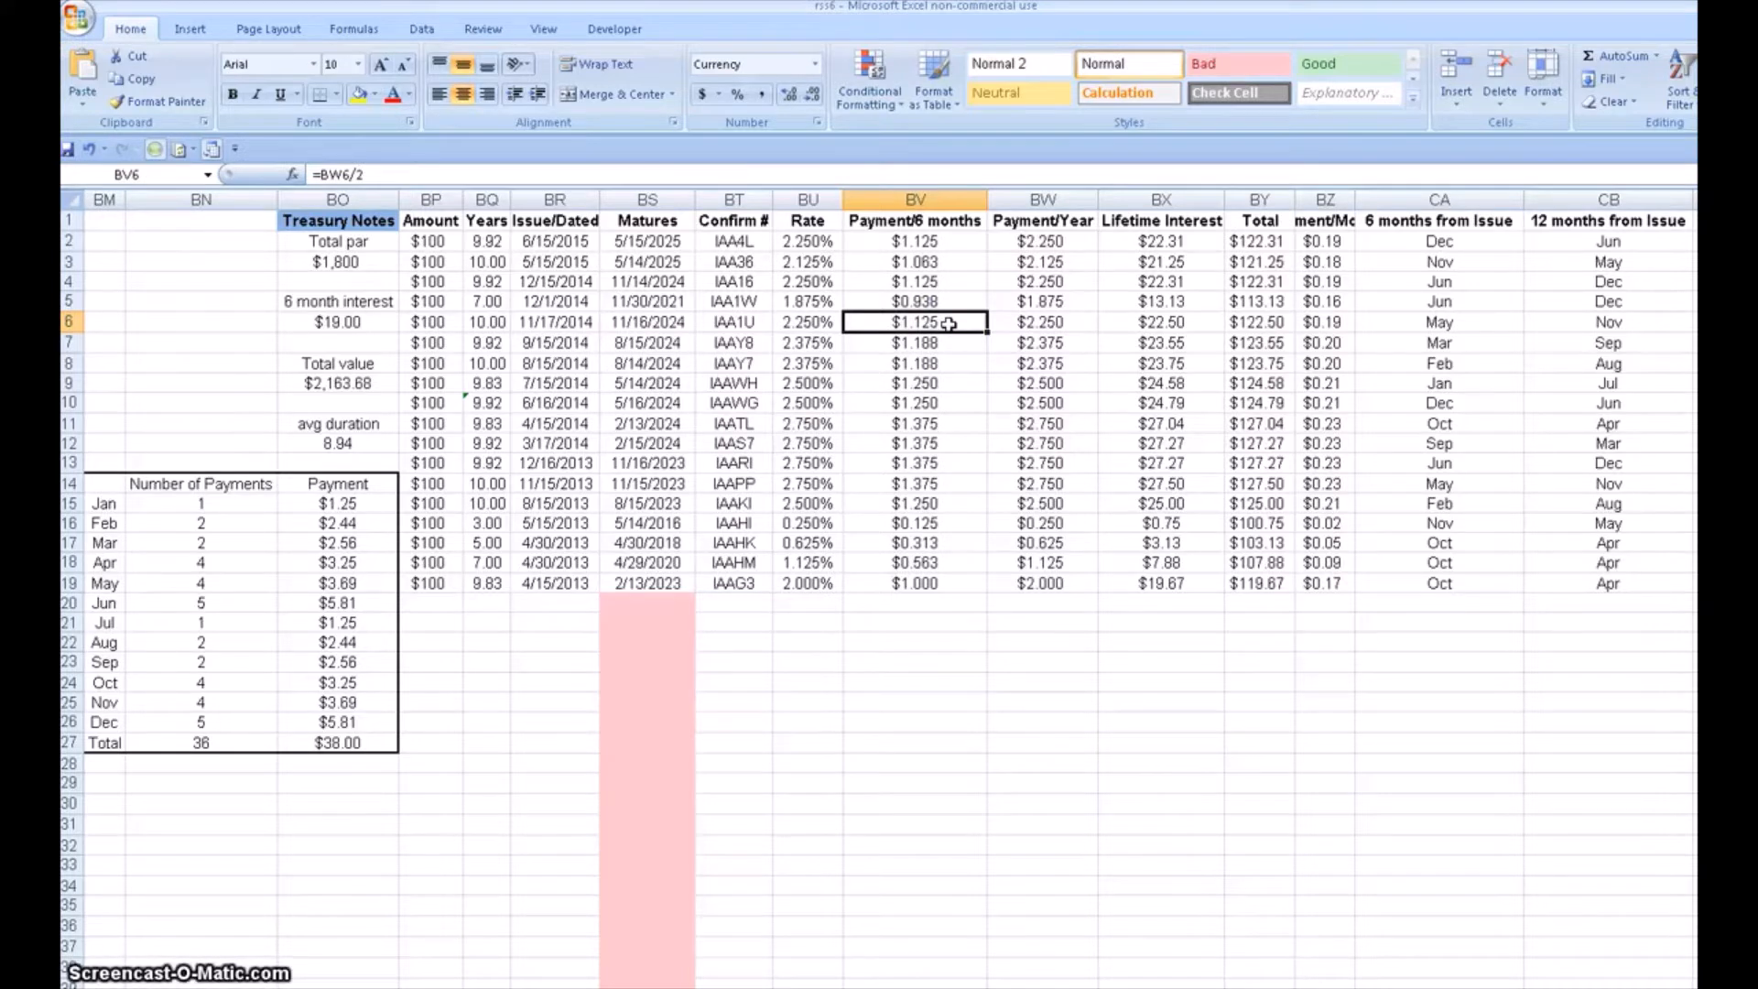
{"action": "left_click", "coordinate": [1068, 322]}
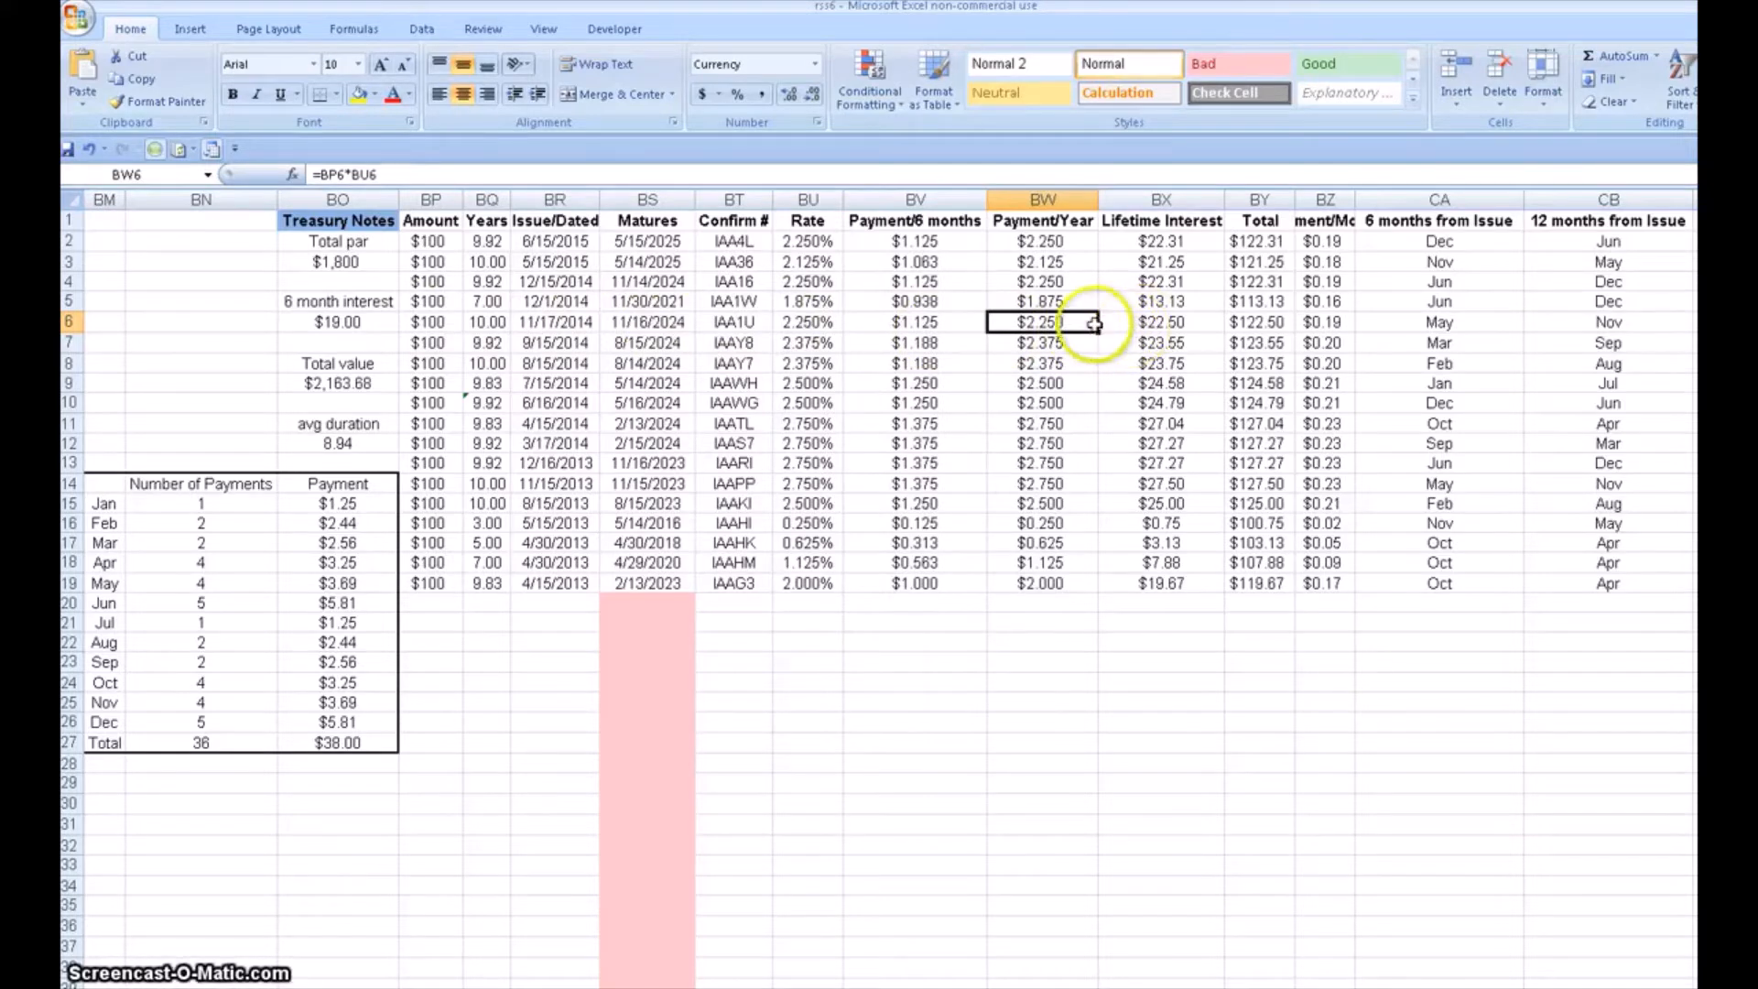
- Inspect which cells the Lifetime Interest formula in row 6 refers to, leaving the formula as it is
{"action": "left_click", "coordinate": [1130, 323]}
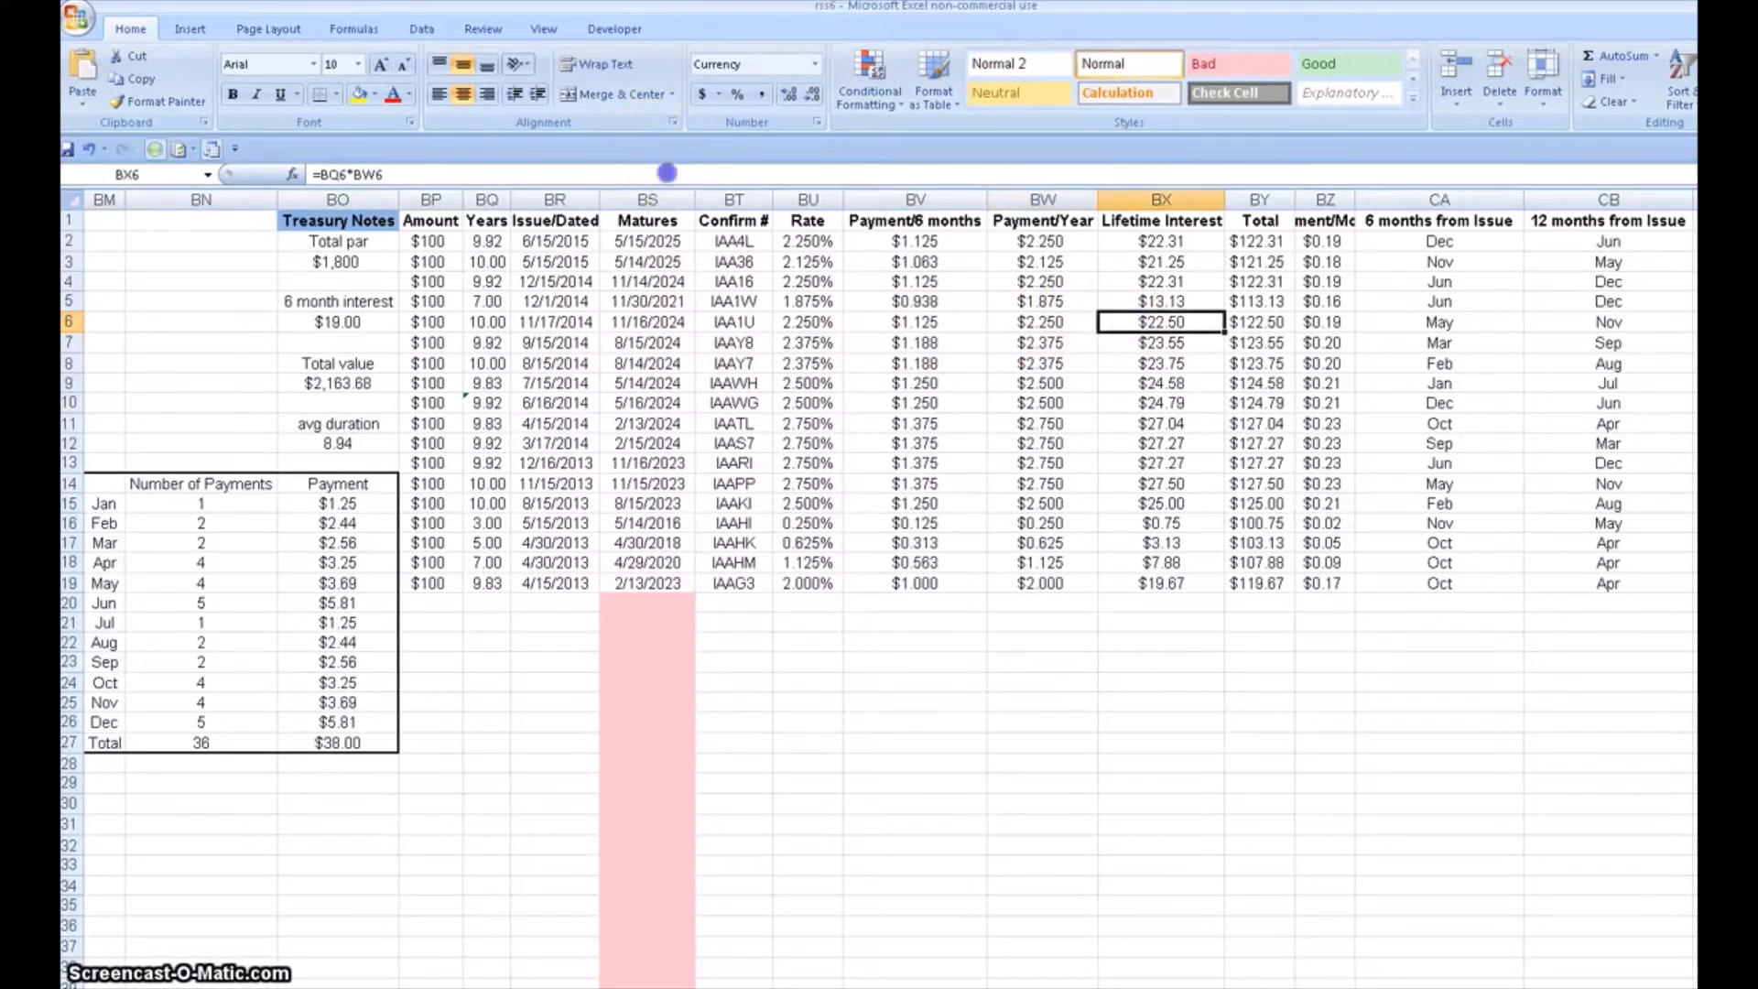
{"action": "key", "text": "F2"}
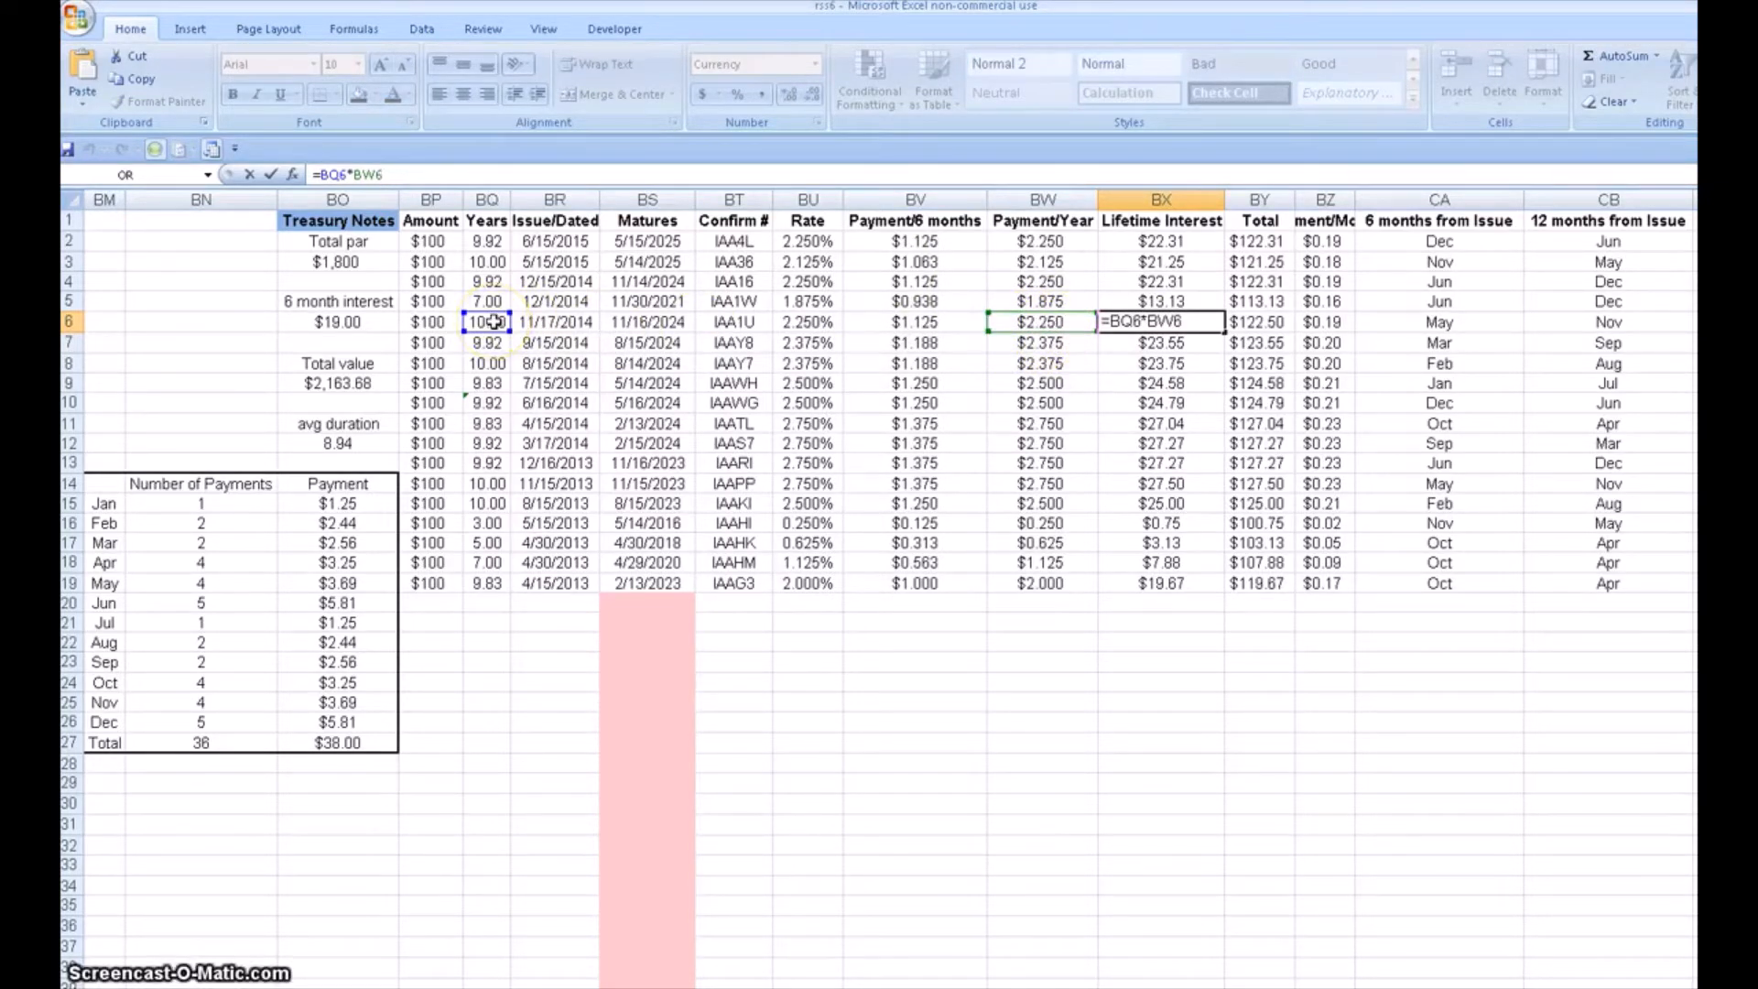
{"action": "key", "text": "Escape"}
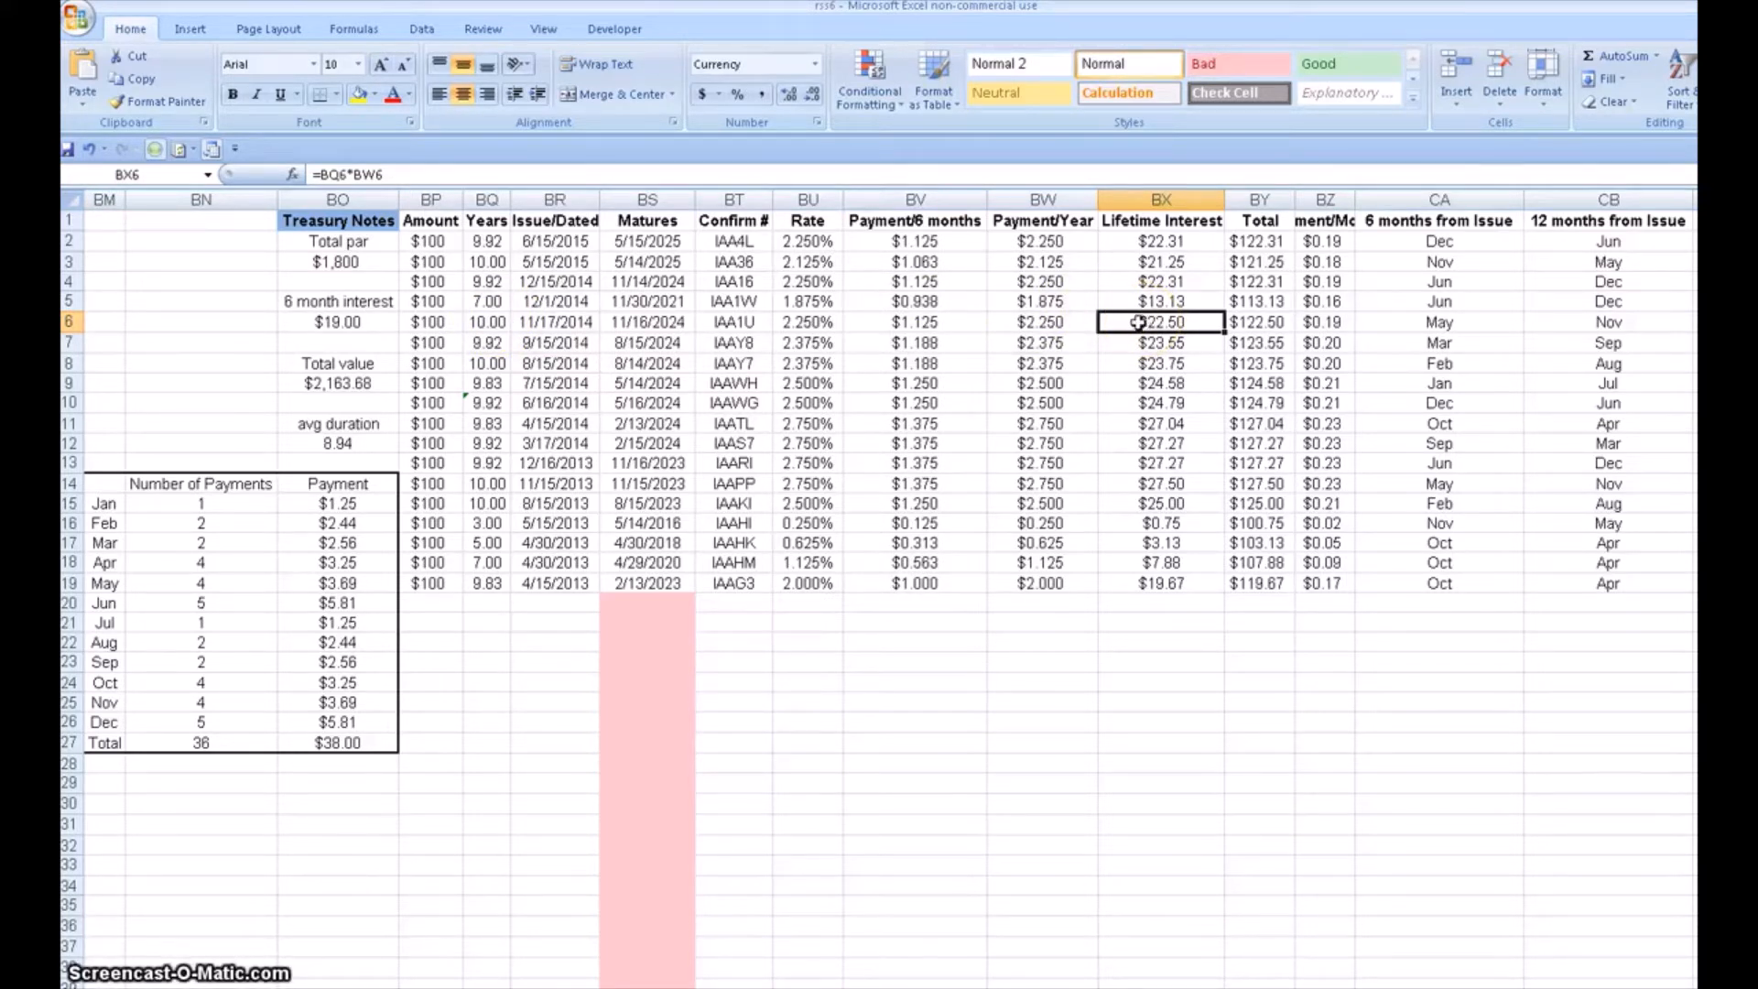
- Inspect the row 6 Total formula and the amount and Lifetime Interest cells it adds, leaving the formula as it is
{"action": "left_click", "coordinate": [446, 324]}
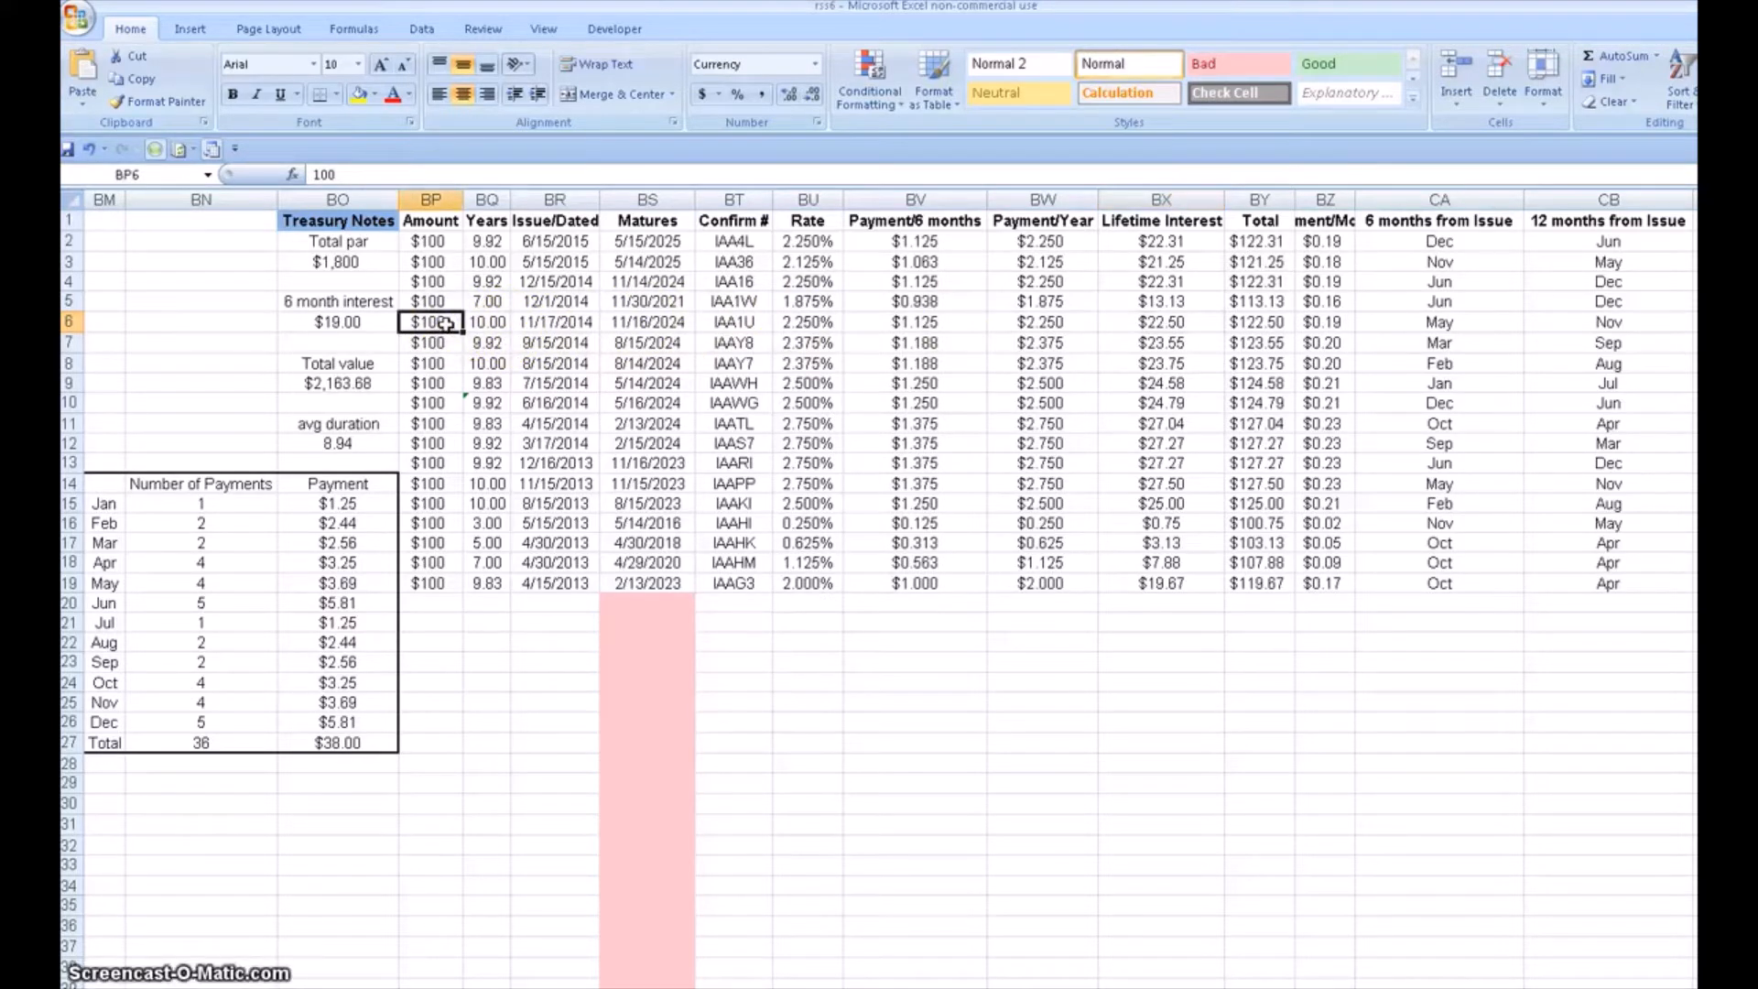
{"action": "left_click", "coordinate": [1252, 324]}
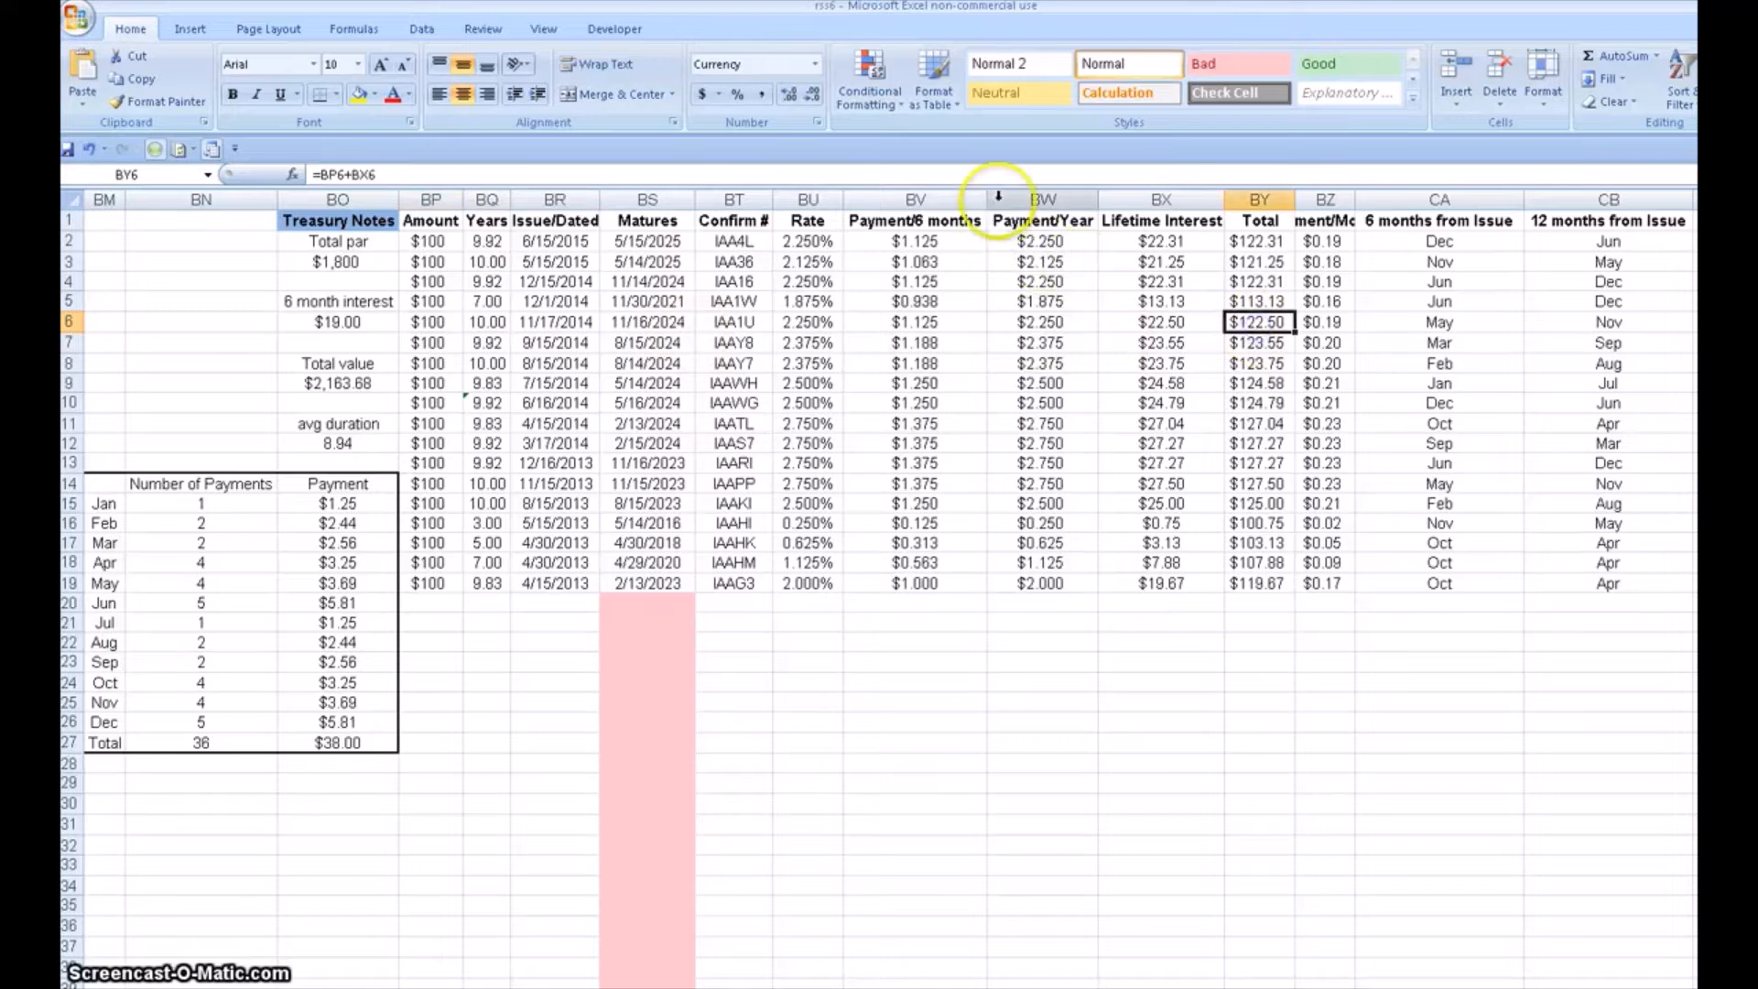
{"action": "key", "text": "F2"}
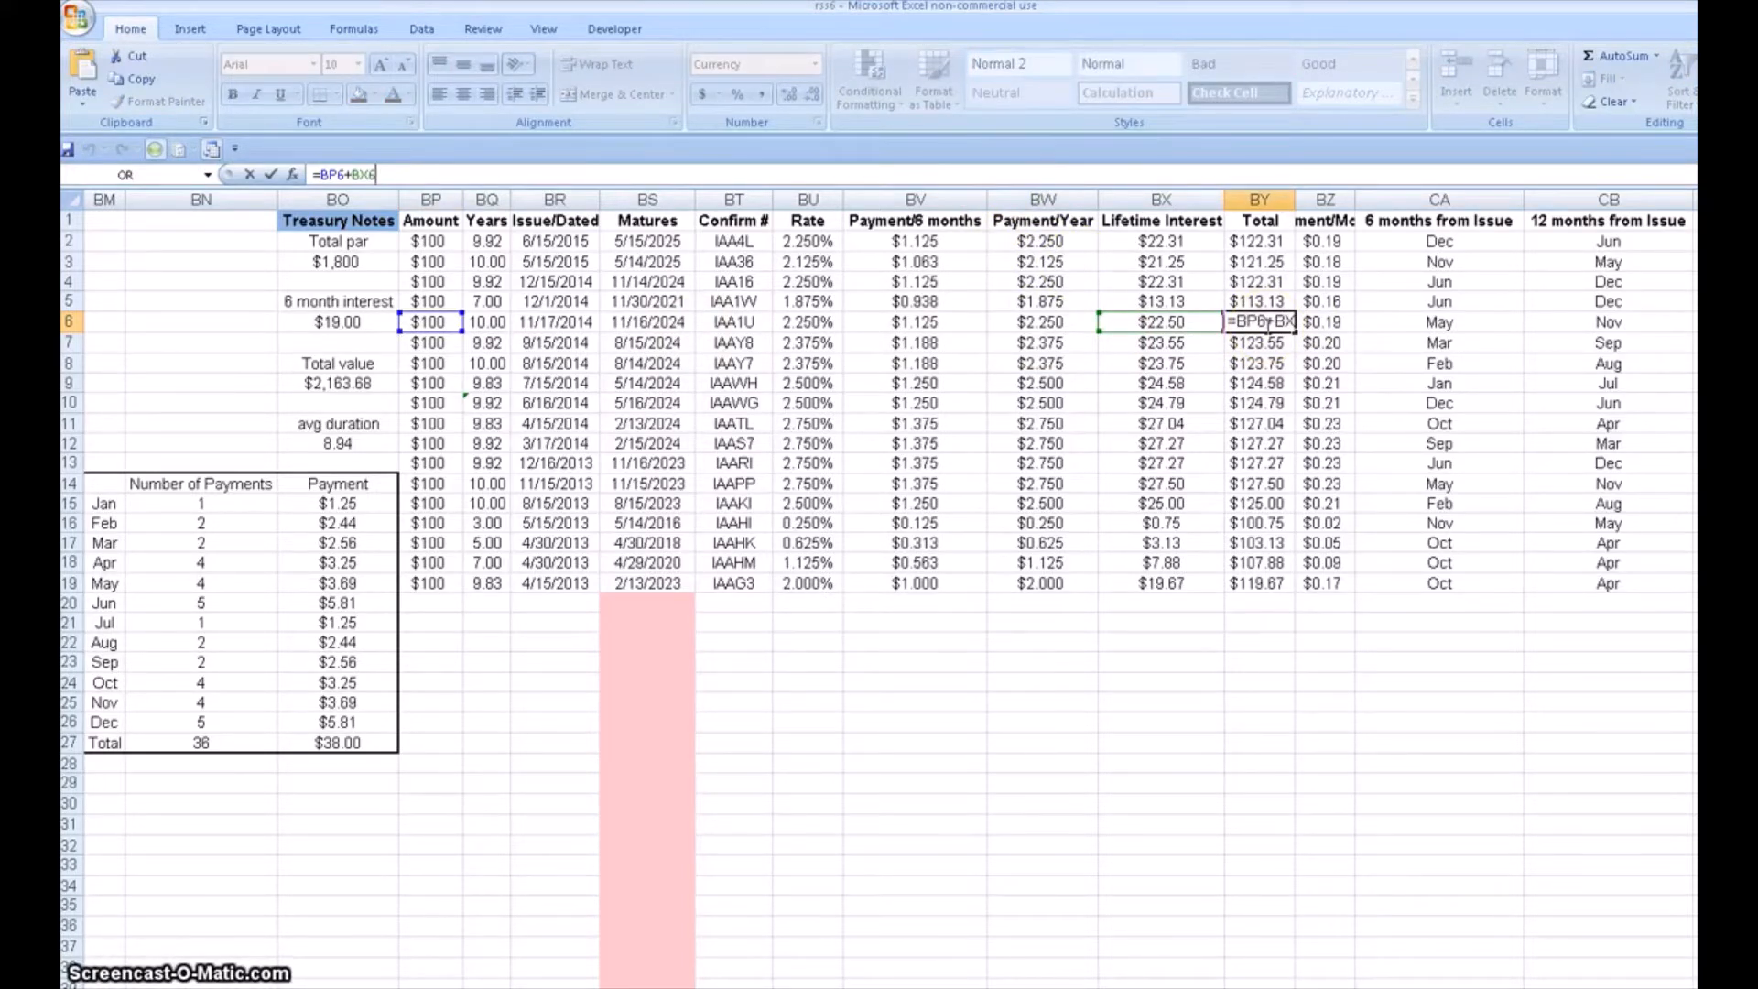
{"action": "key", "text": "Escape"}
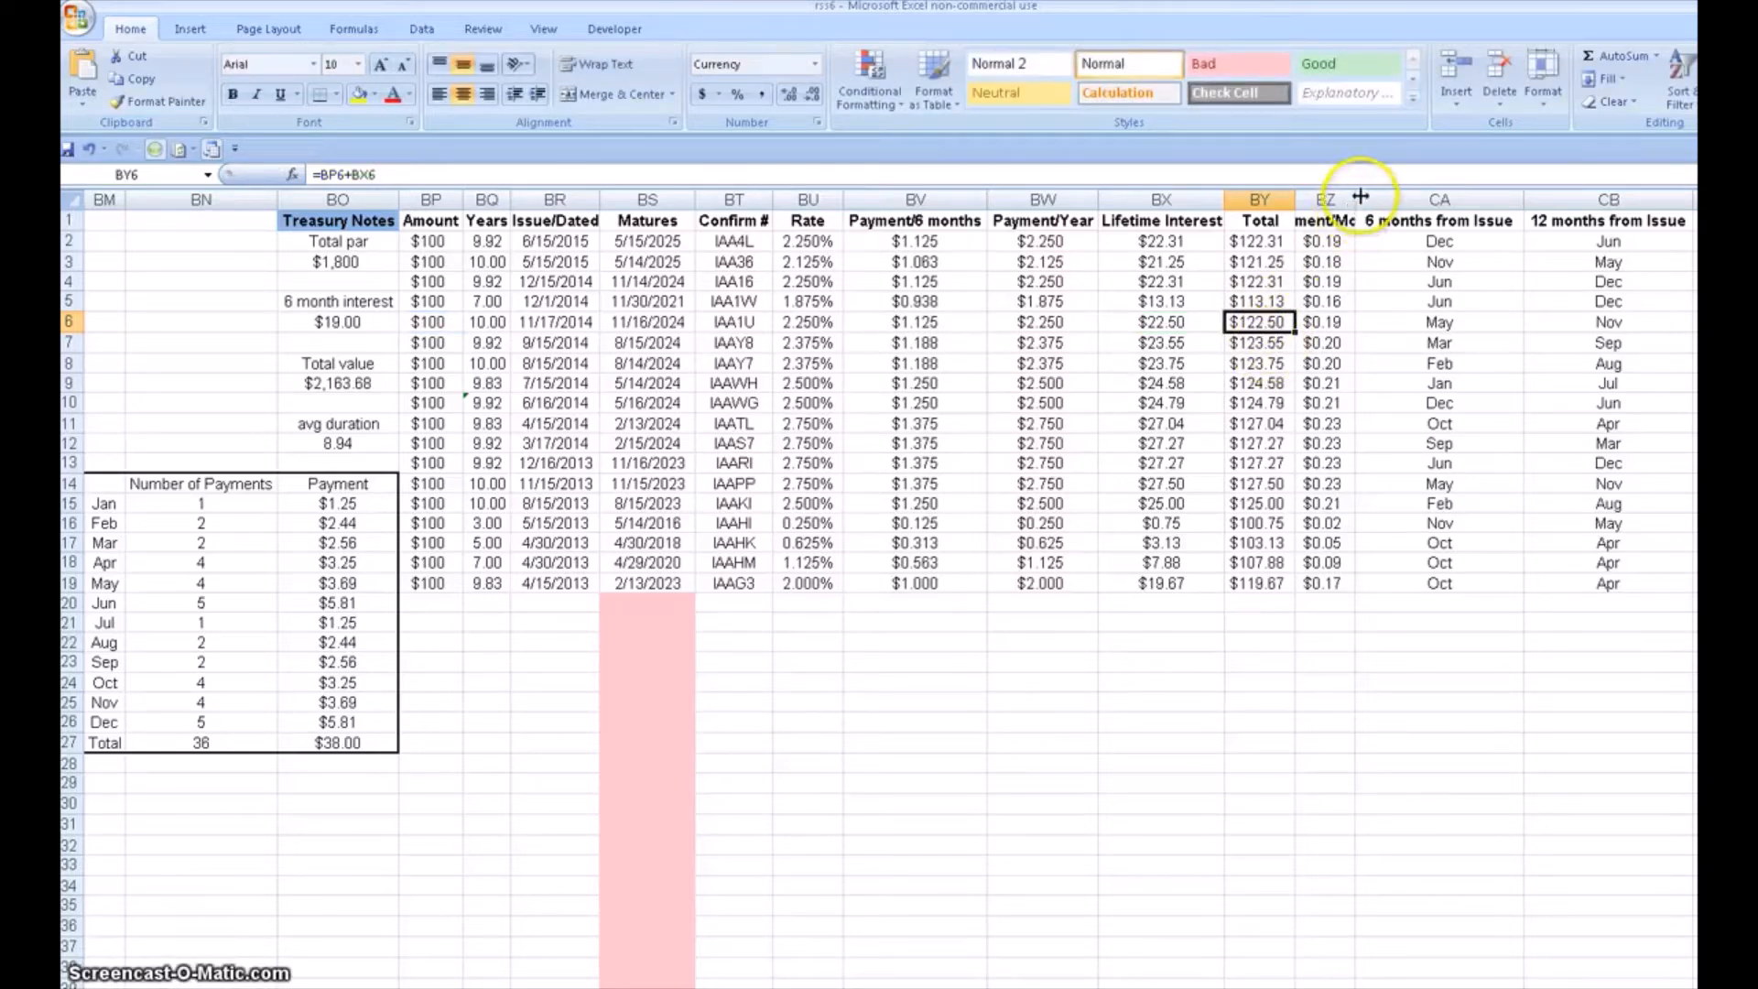
- Widen the Payment/Month column to show its header and inspect which cell the row 6 formula divides by 12
{"action": "left_click_drag", "start_coordinate": [1354, 205], "coordinate": [1400, 205]}
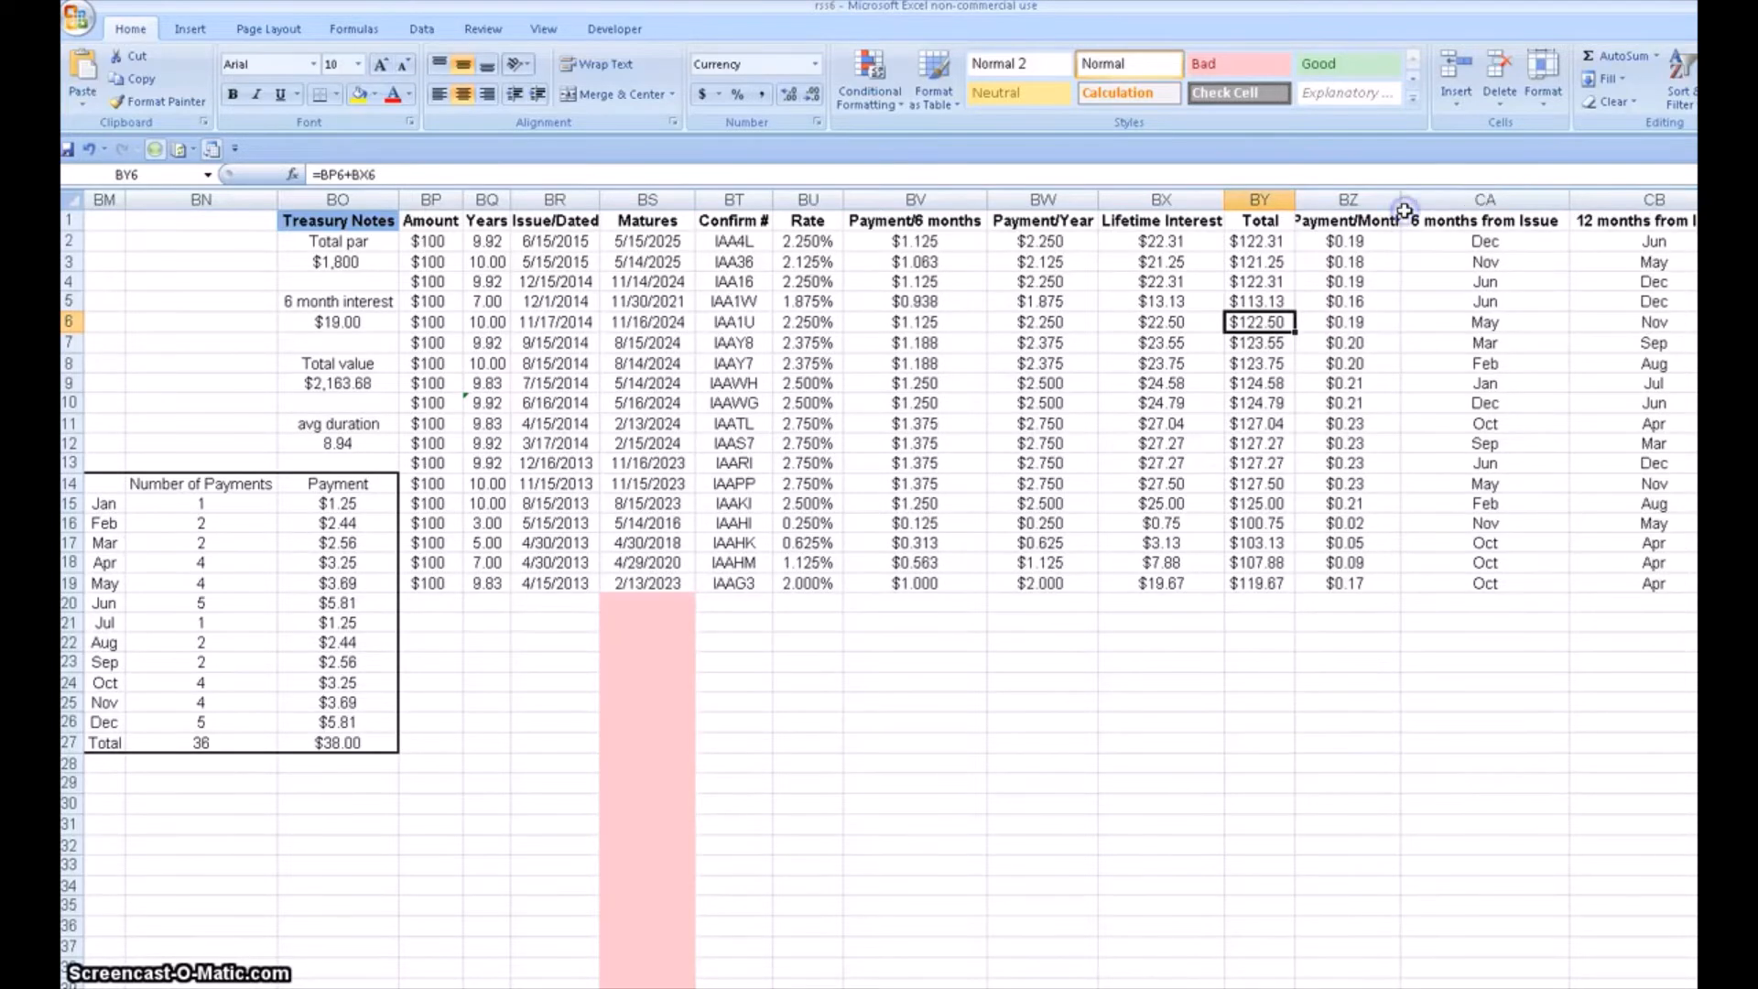
{"action": "left_click", "coordinate": [1364, 323]}
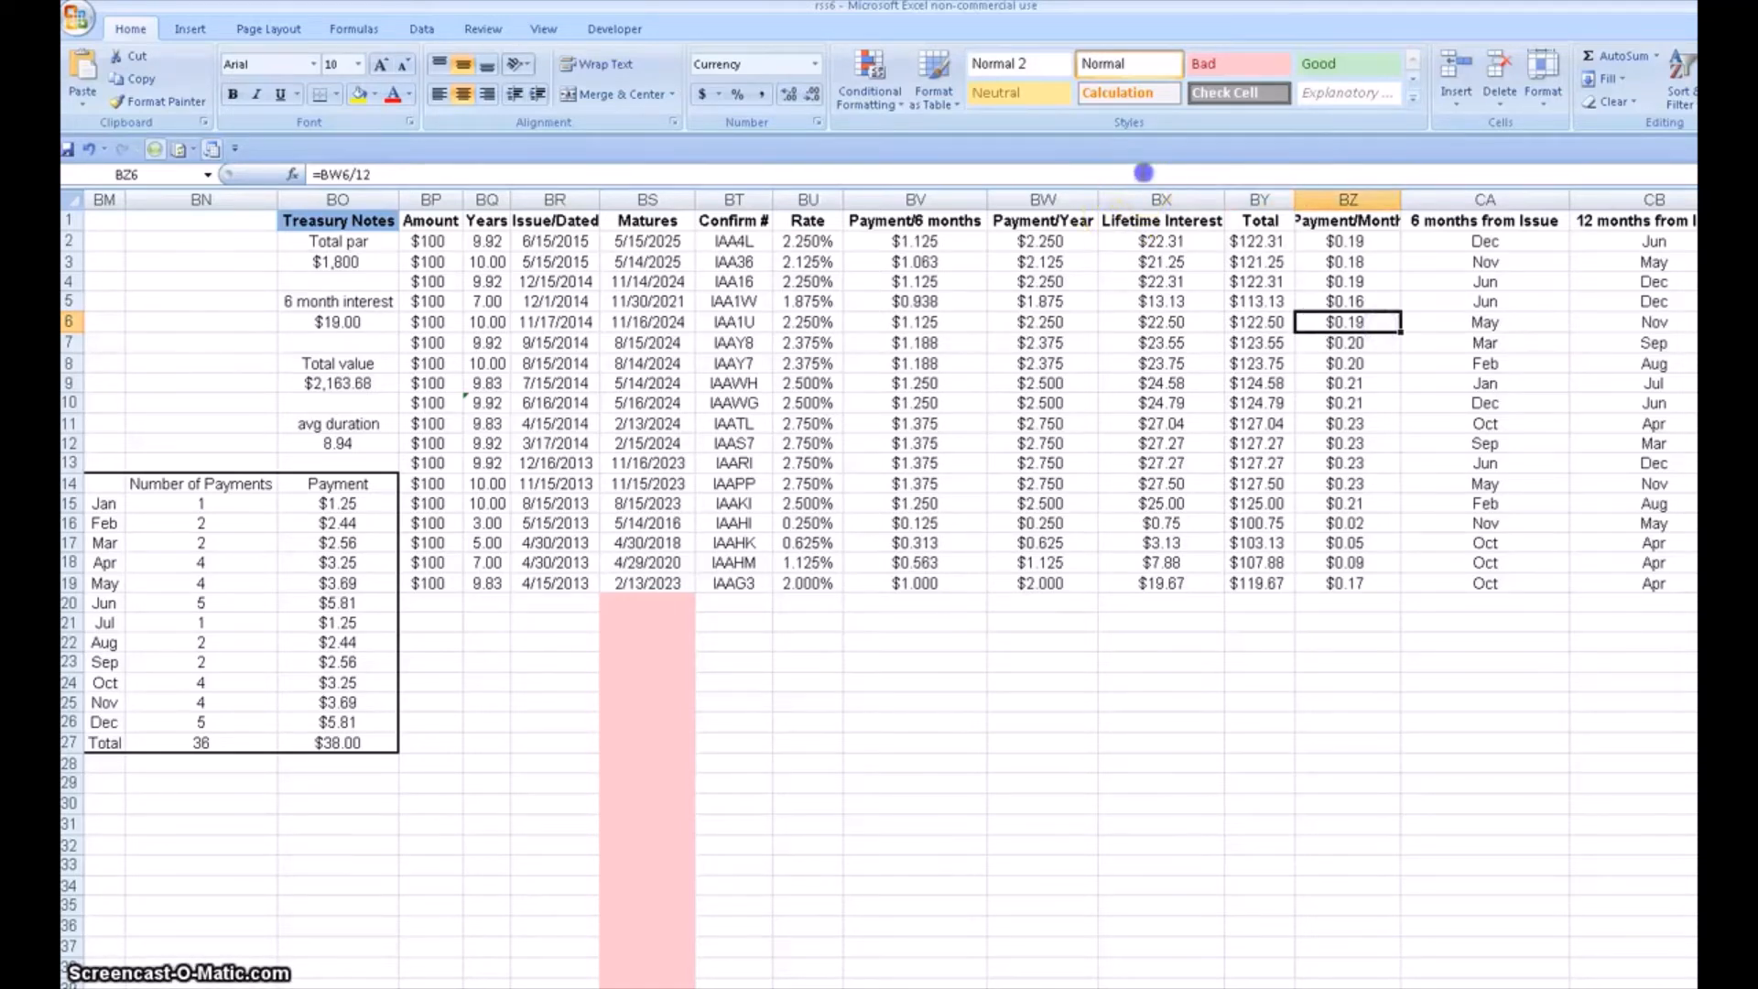
{"action": "left_click", "coordinate": [1143, 172]}
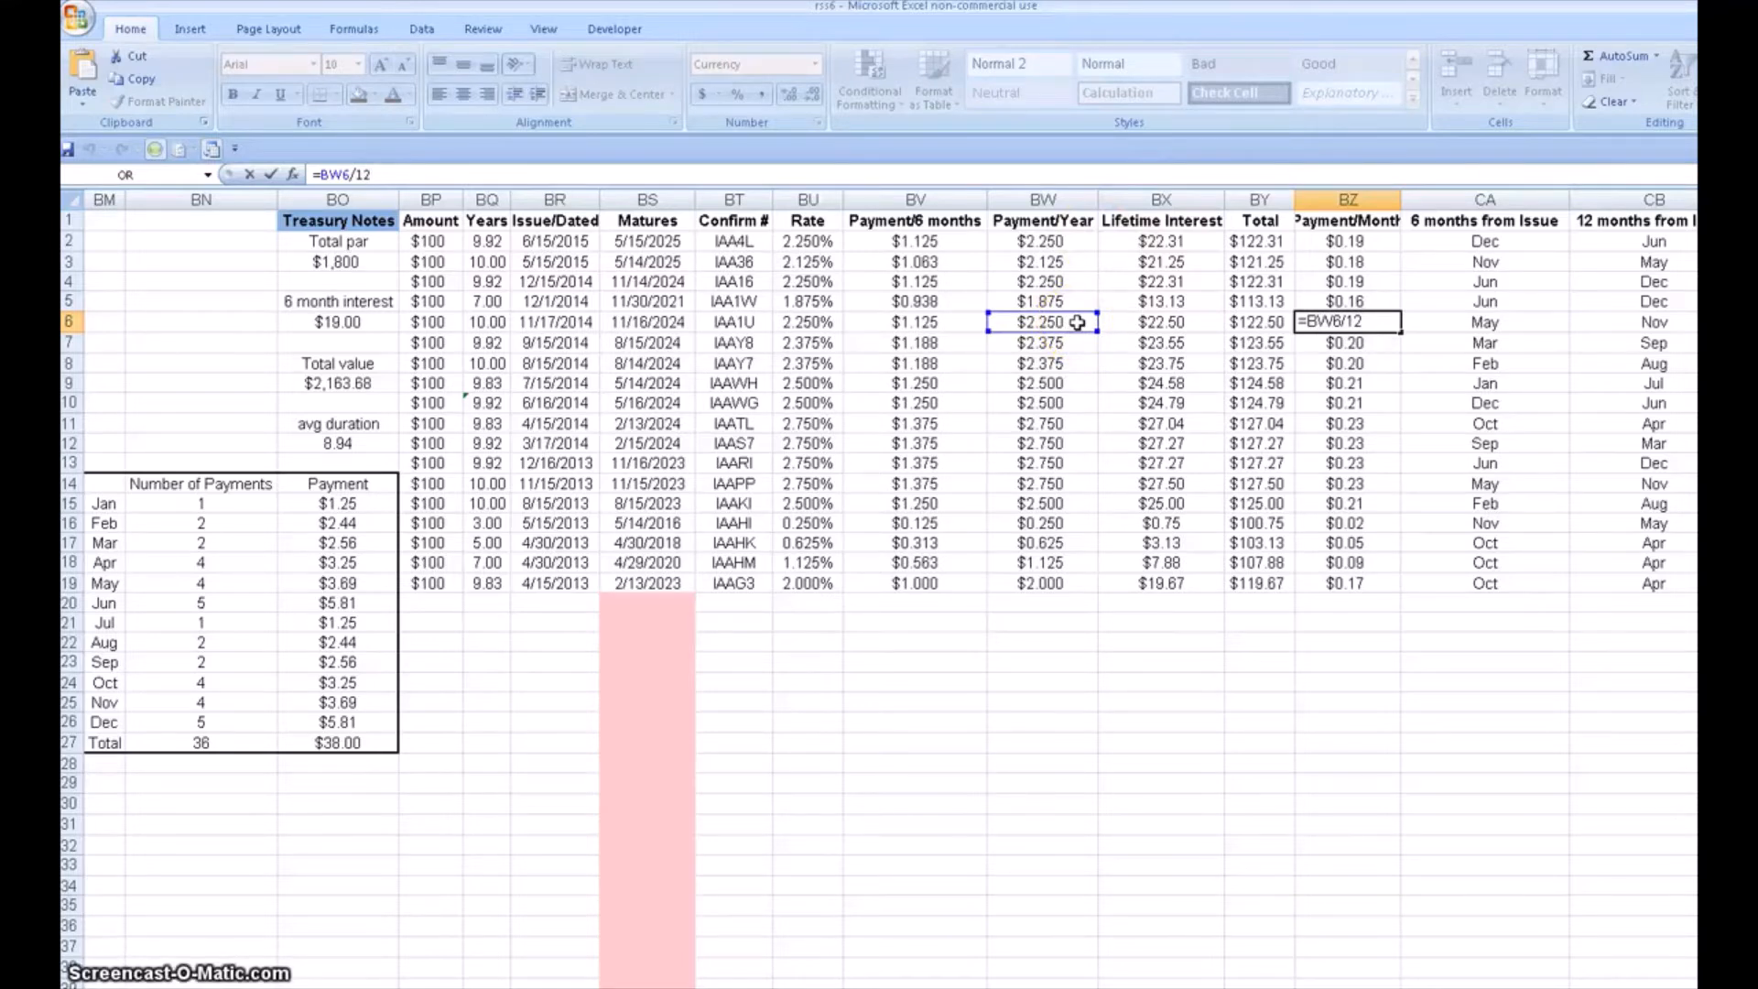
{"action": "key", "text": "ctrl+Return"}
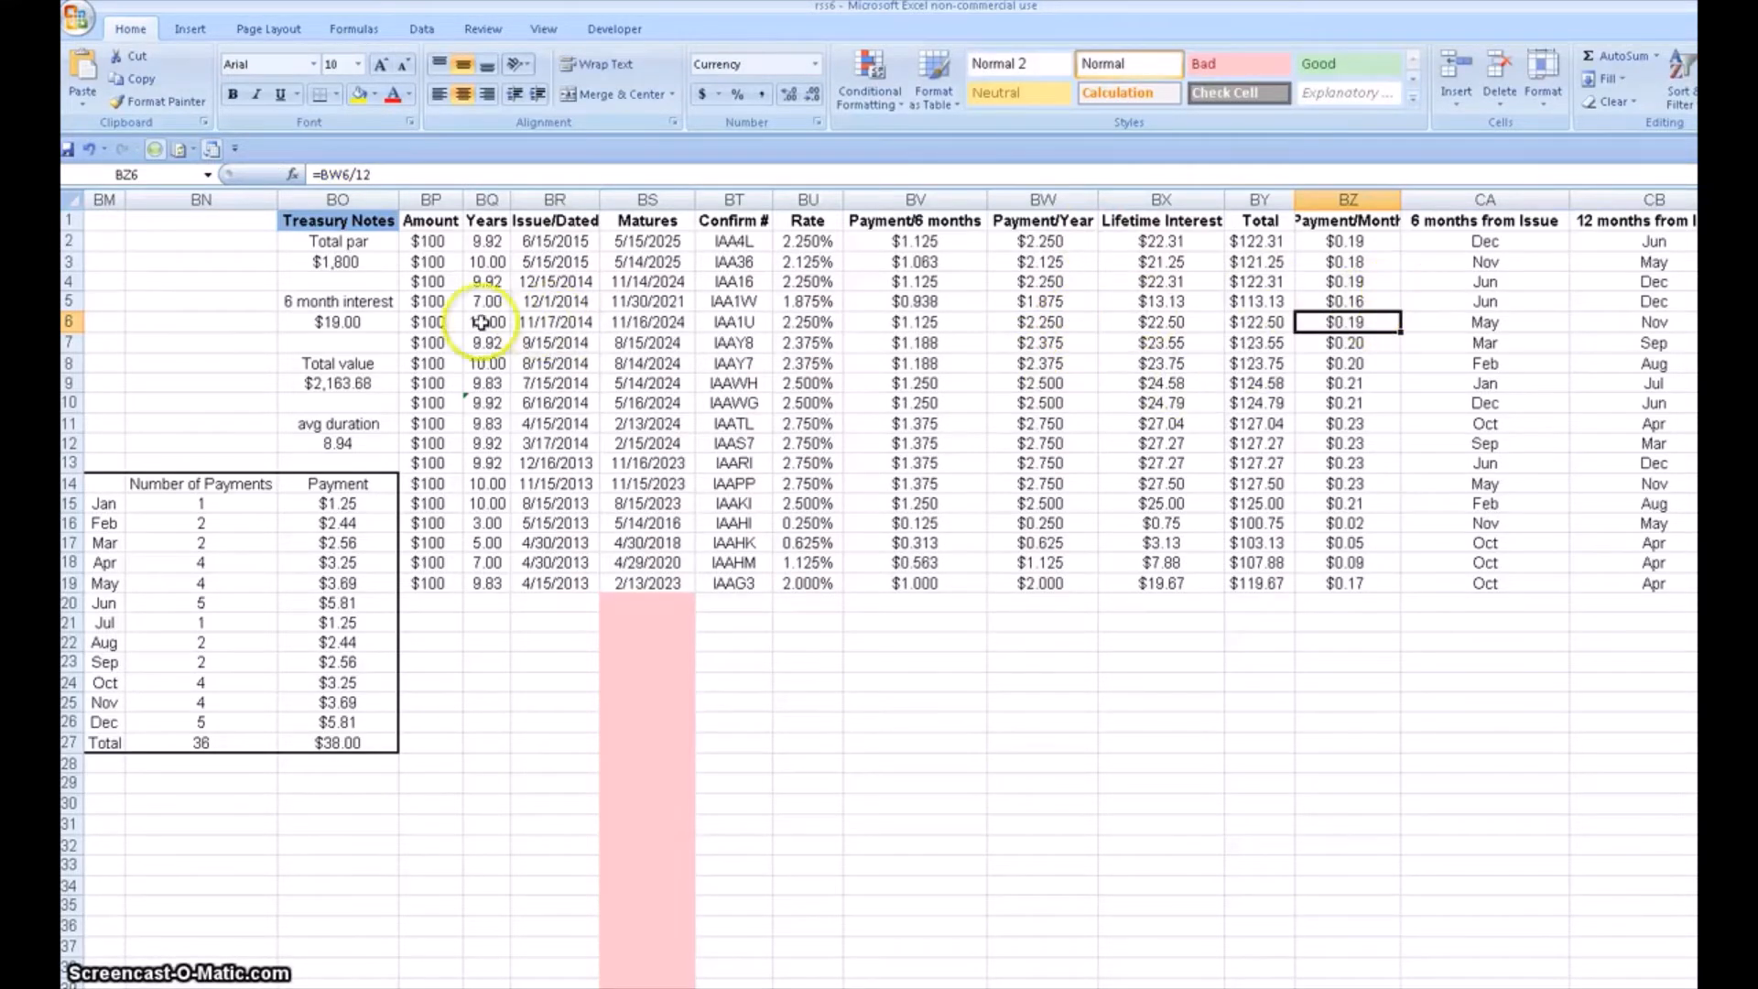
- Highlight the row 6 note and examine its 6 months from Issue formula, including the issue date reference and the list of months
{"action": "left_click_drag", "start_coordinate": [446, 322], "coordinate": [1608, 327]}
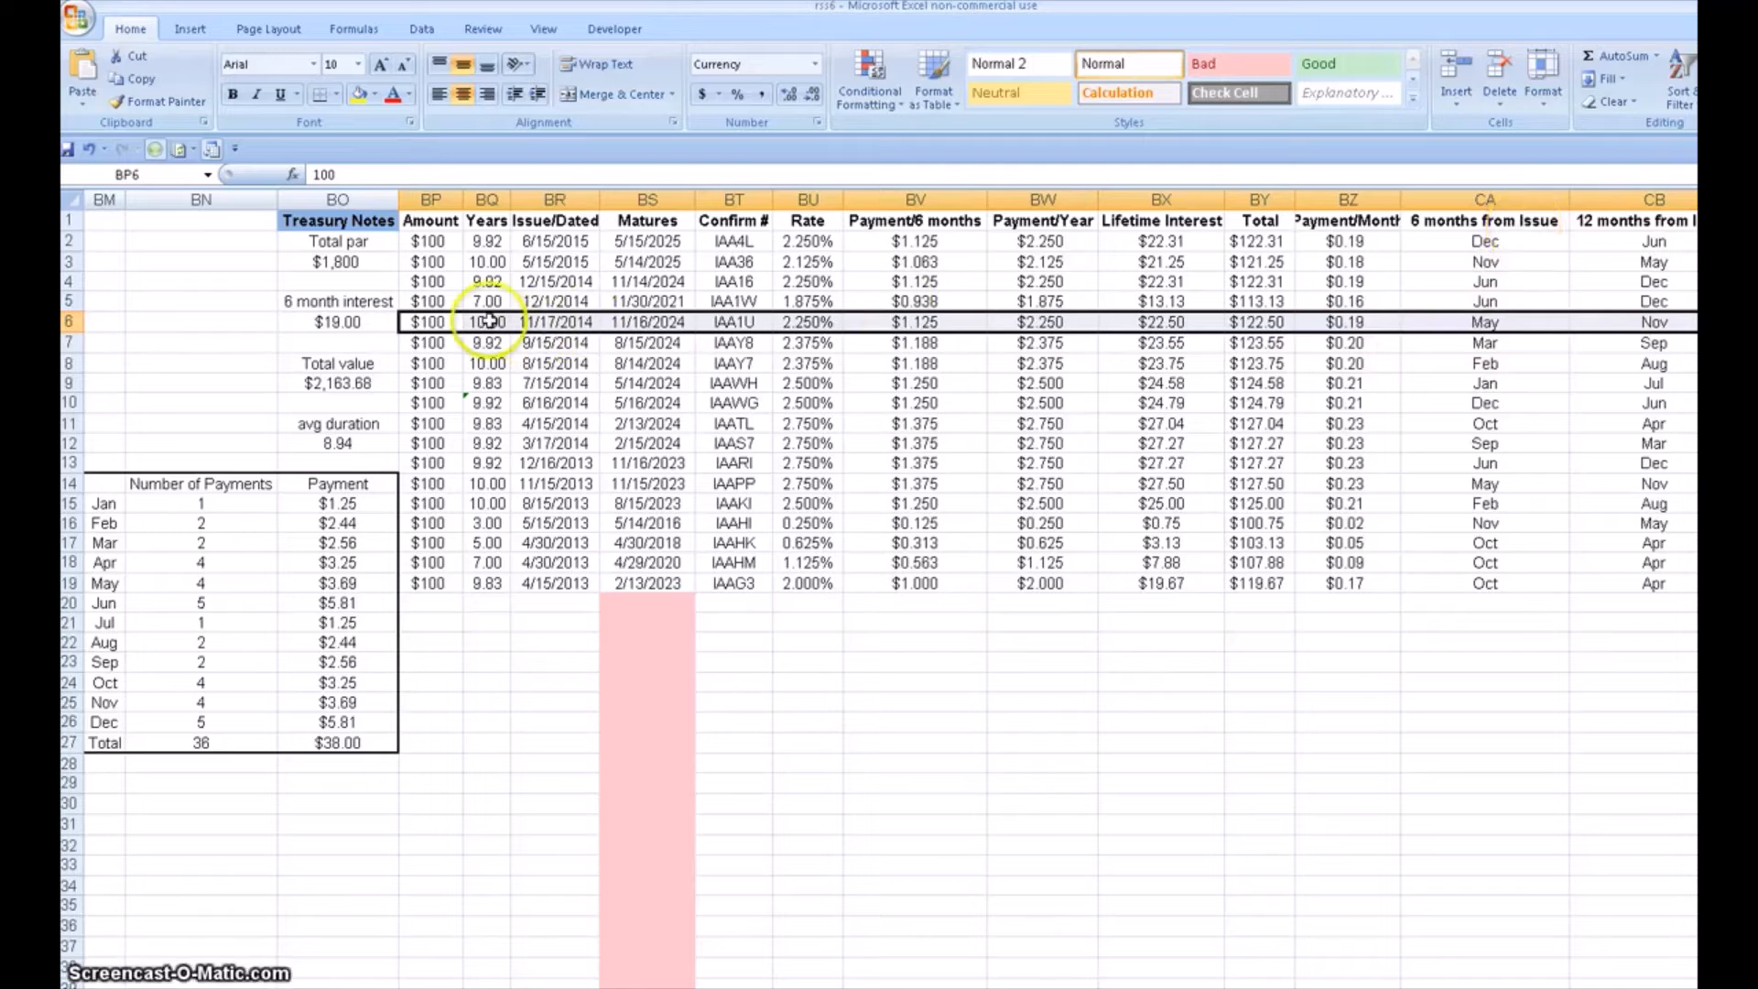
{"action": "left_click", "coordinate": [1468, 323]}
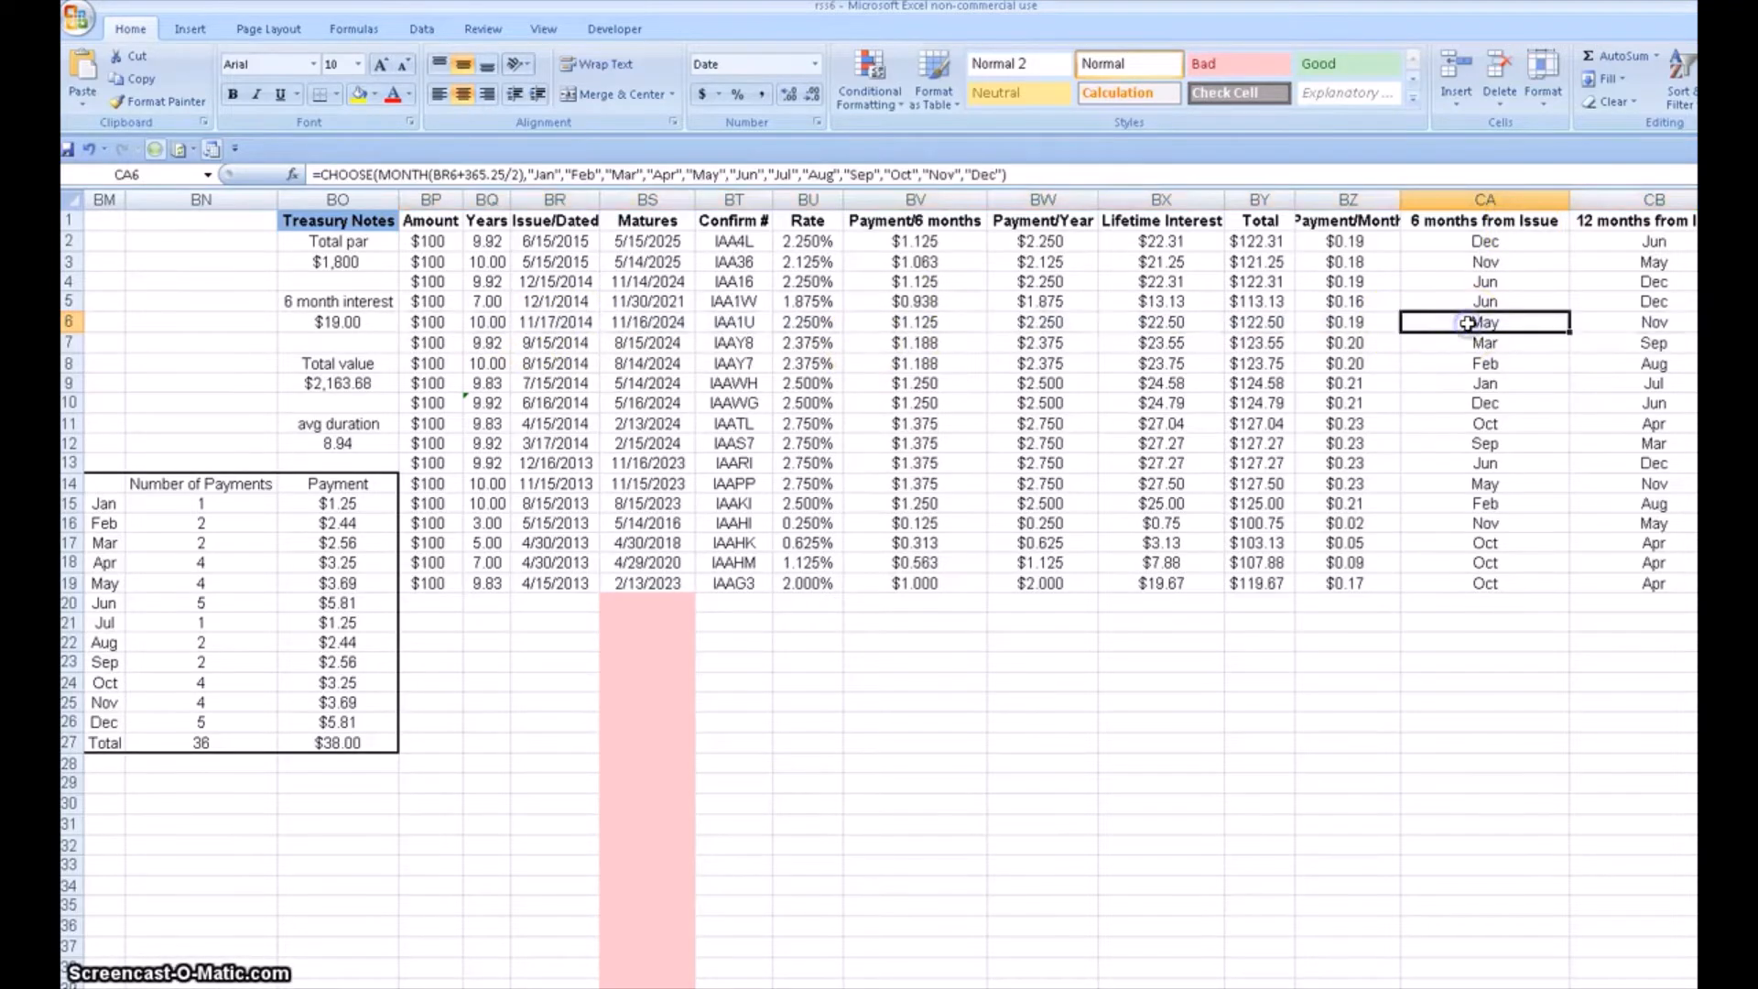
{"action": "left_click", "coordinate": [1125, 174]}
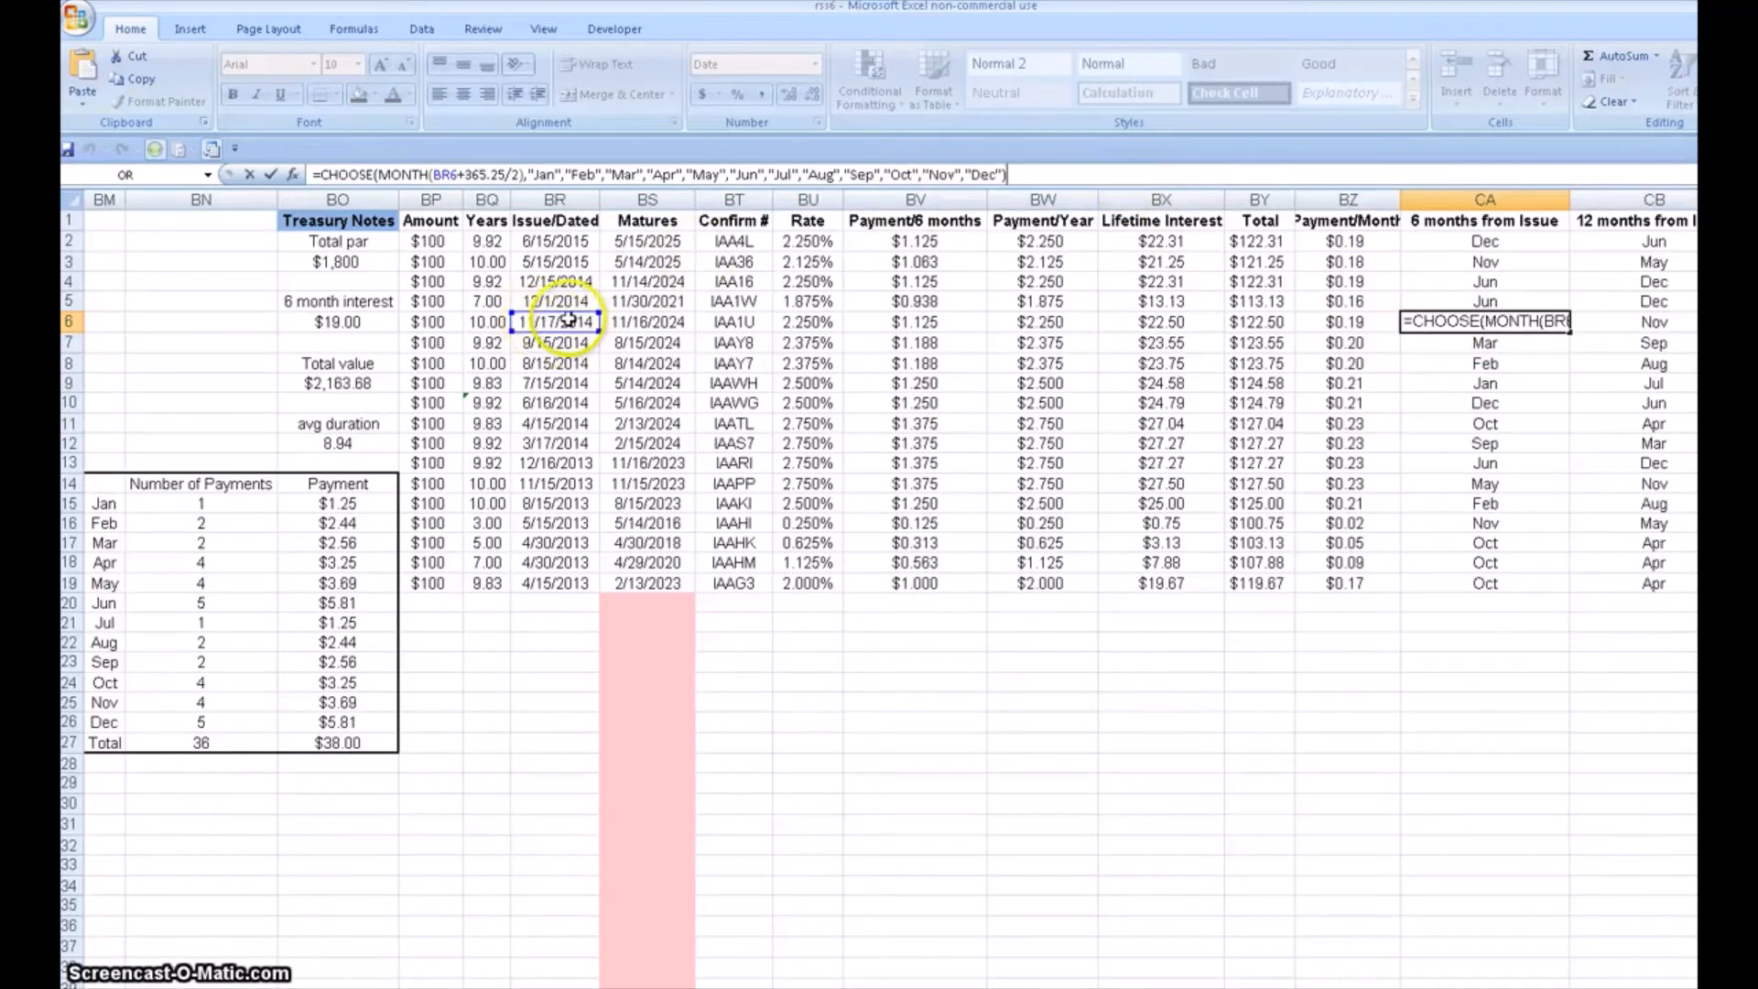
{"action": "left_click_drag", "start_coordinate": [518, 174], "coordinate": [1023, 174]}
{"action": "key", "text": "Escape"}
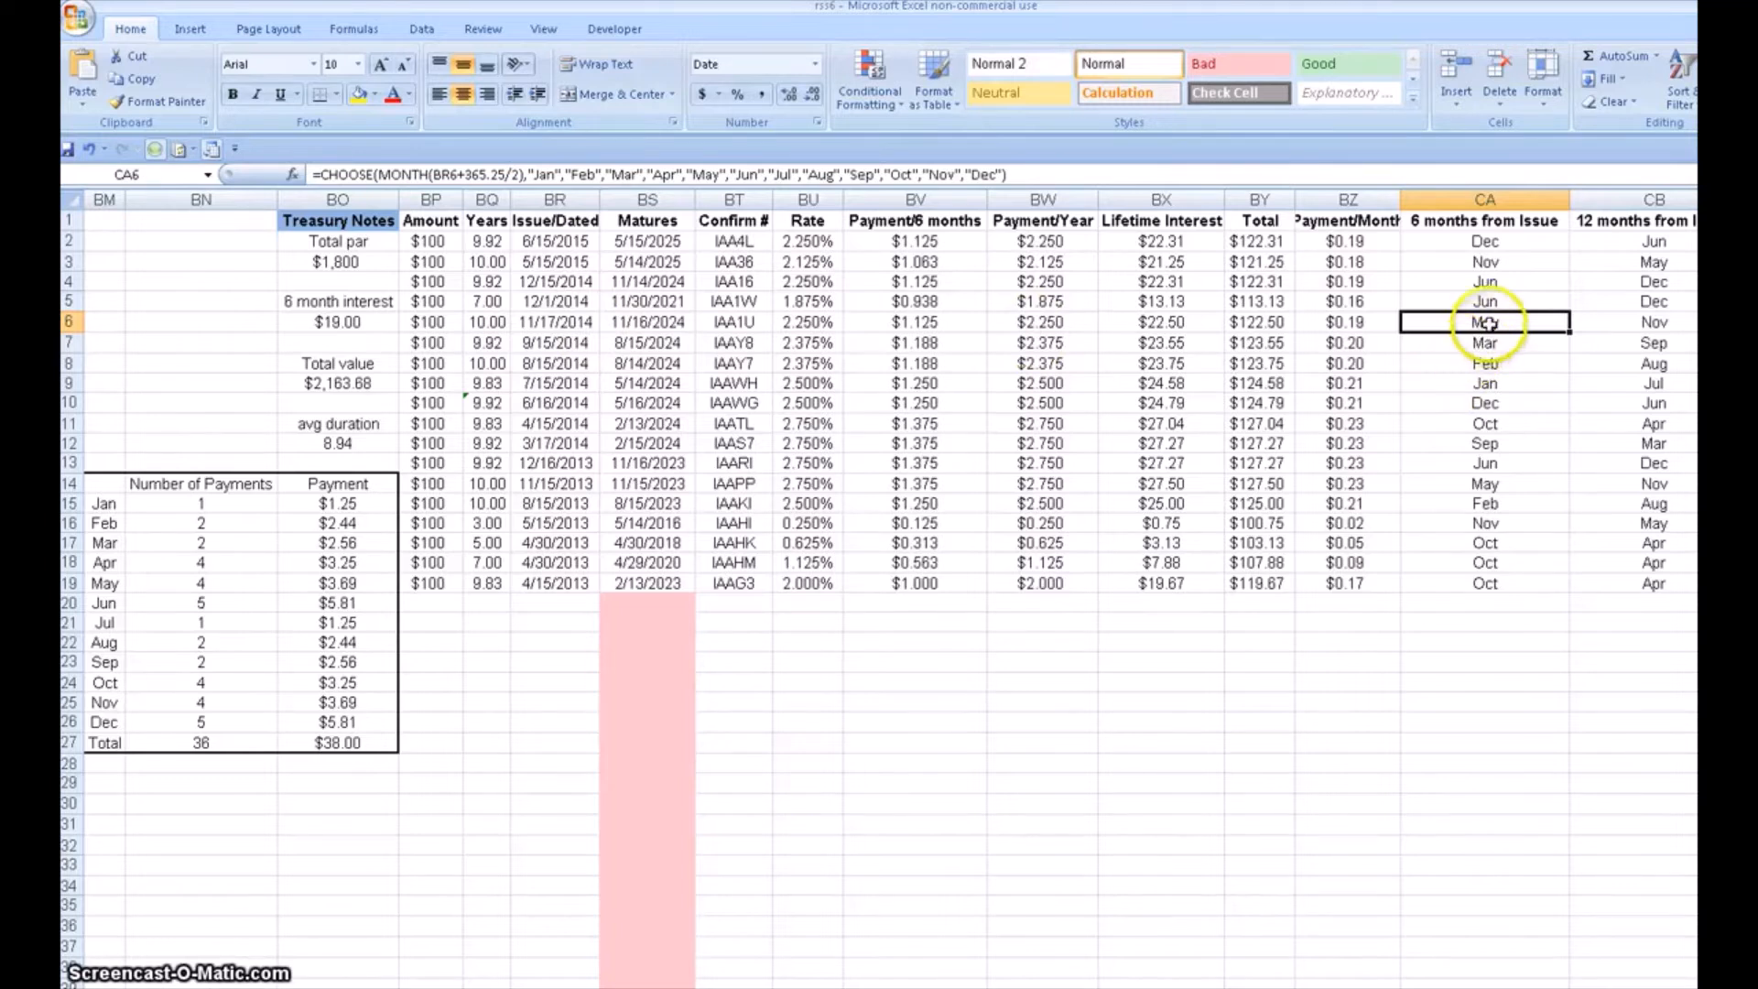
- Inspect the issue date reference in the row 6 12 months from Issue formula, and narrow the Payment/Month column again
{"action": "left_click", "coordinate": [1648, 325]}
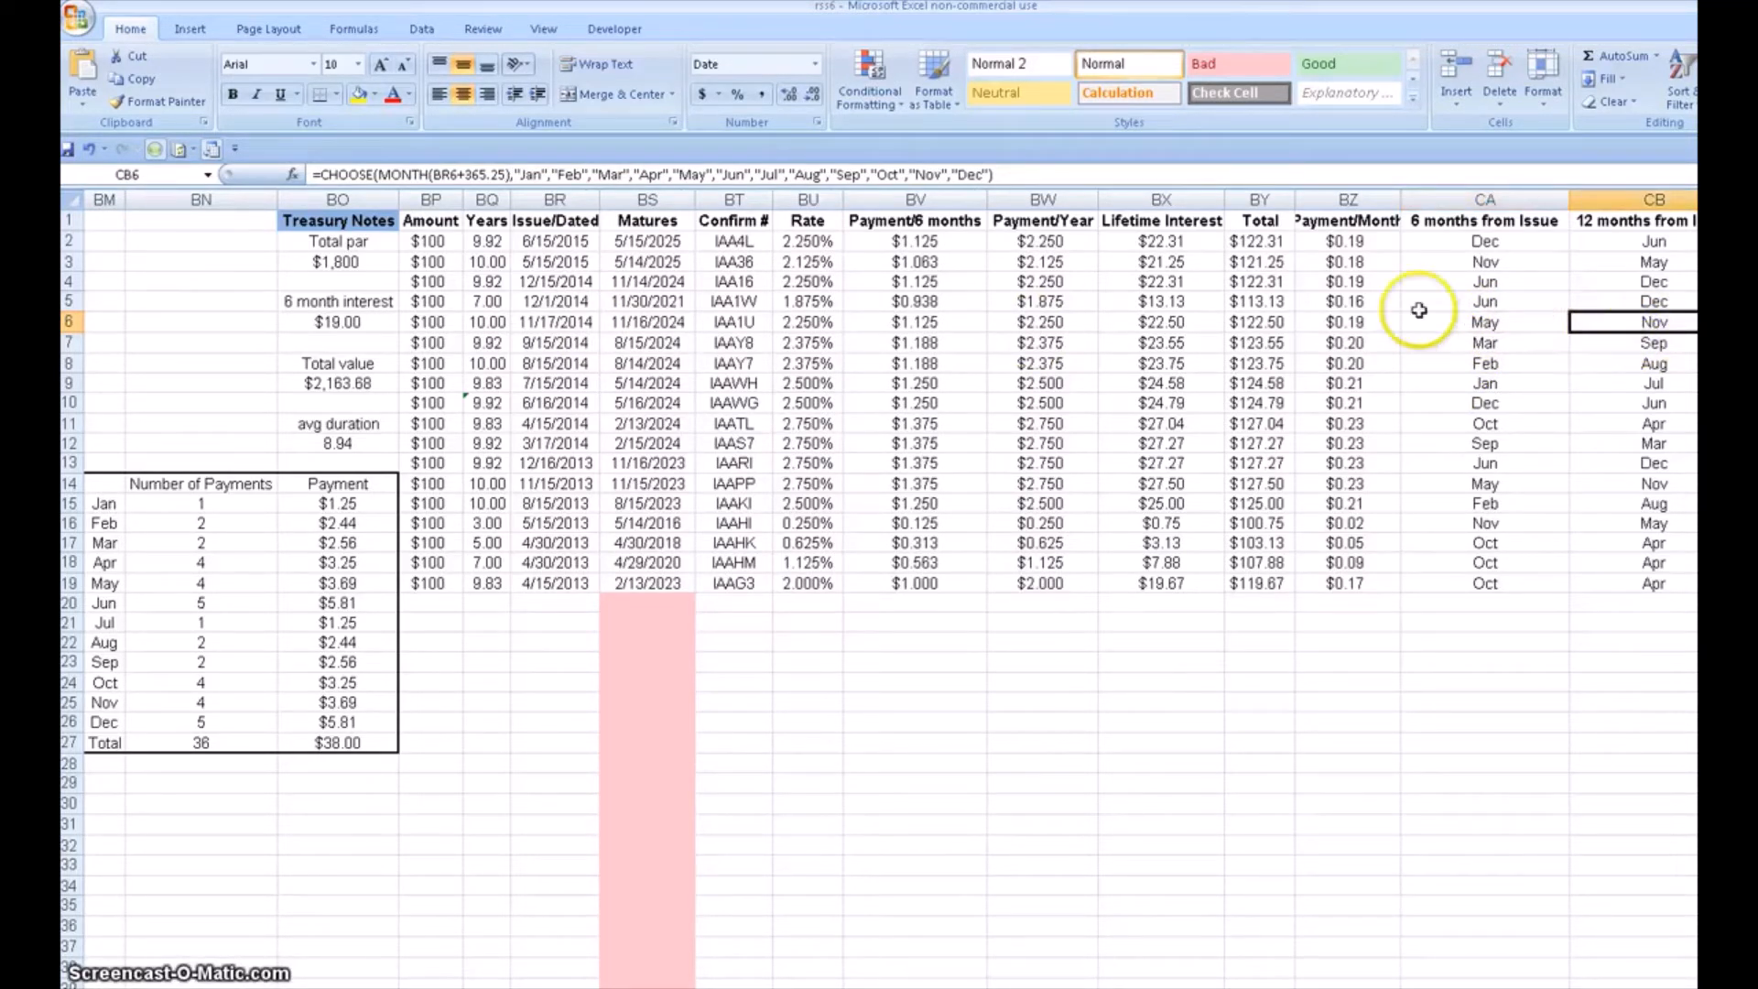
{"action": "left_click", "coordinate": [1251, 174]}
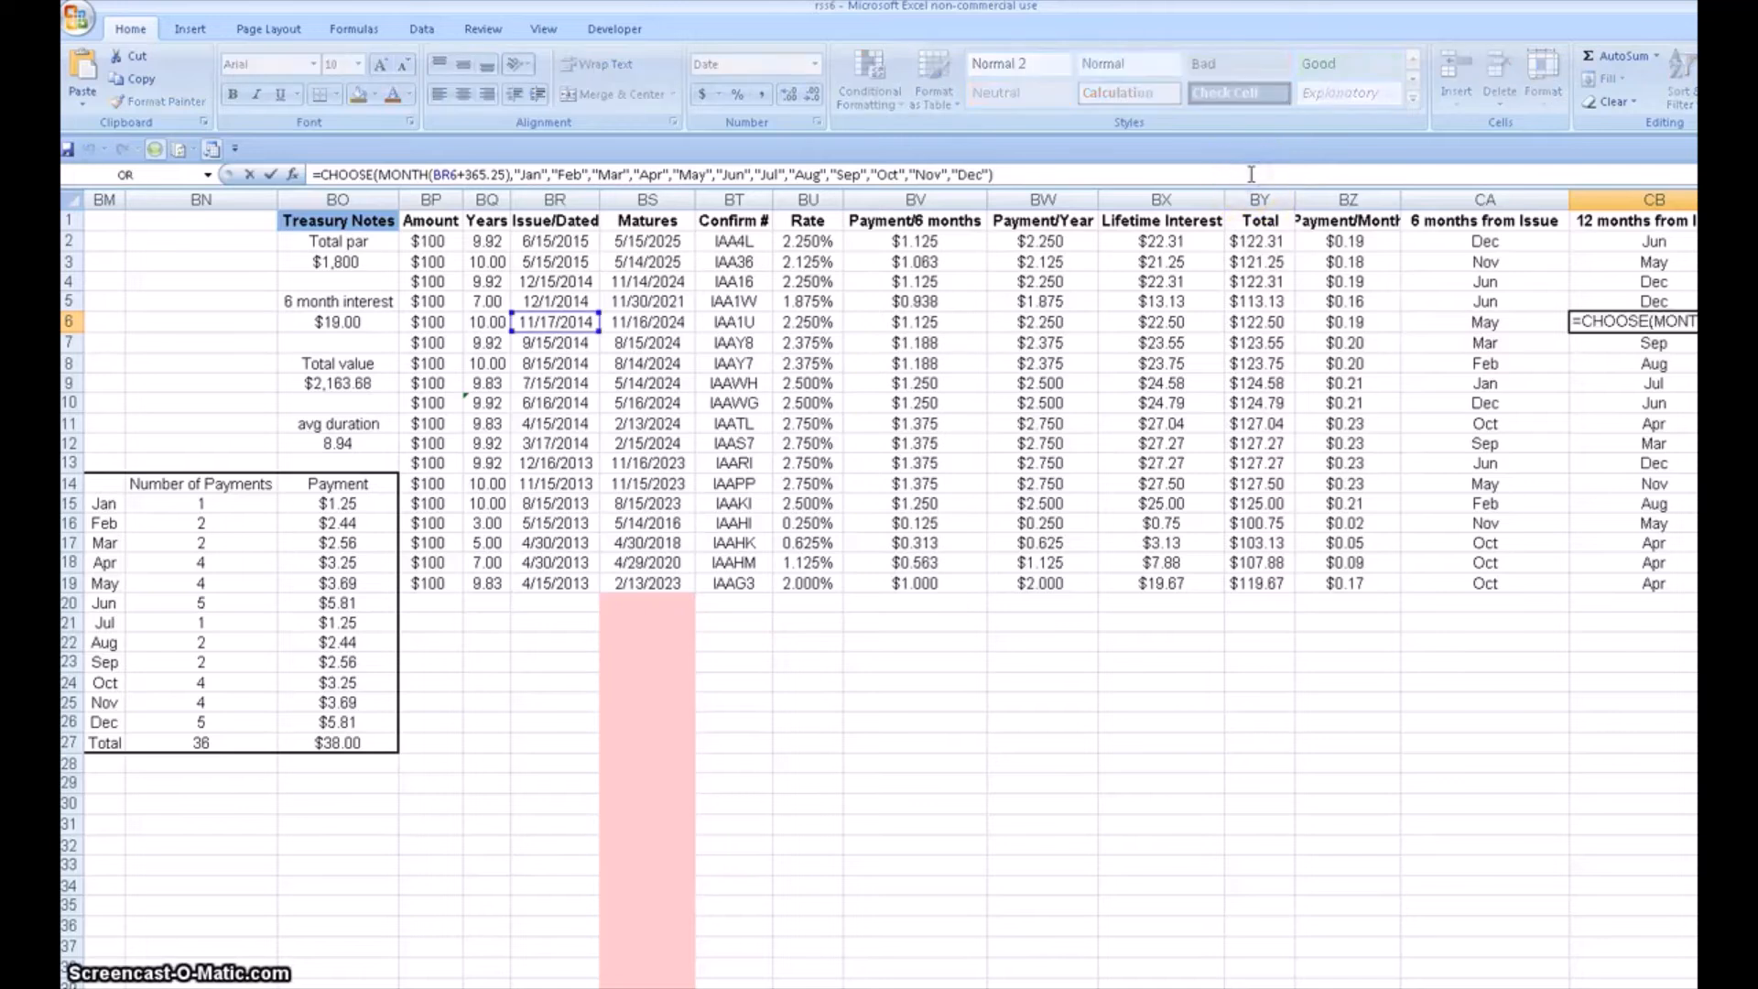
{"action": "left_click", "coordinate": [1247, 168]}
{"action": "key", "text": "Escape"}
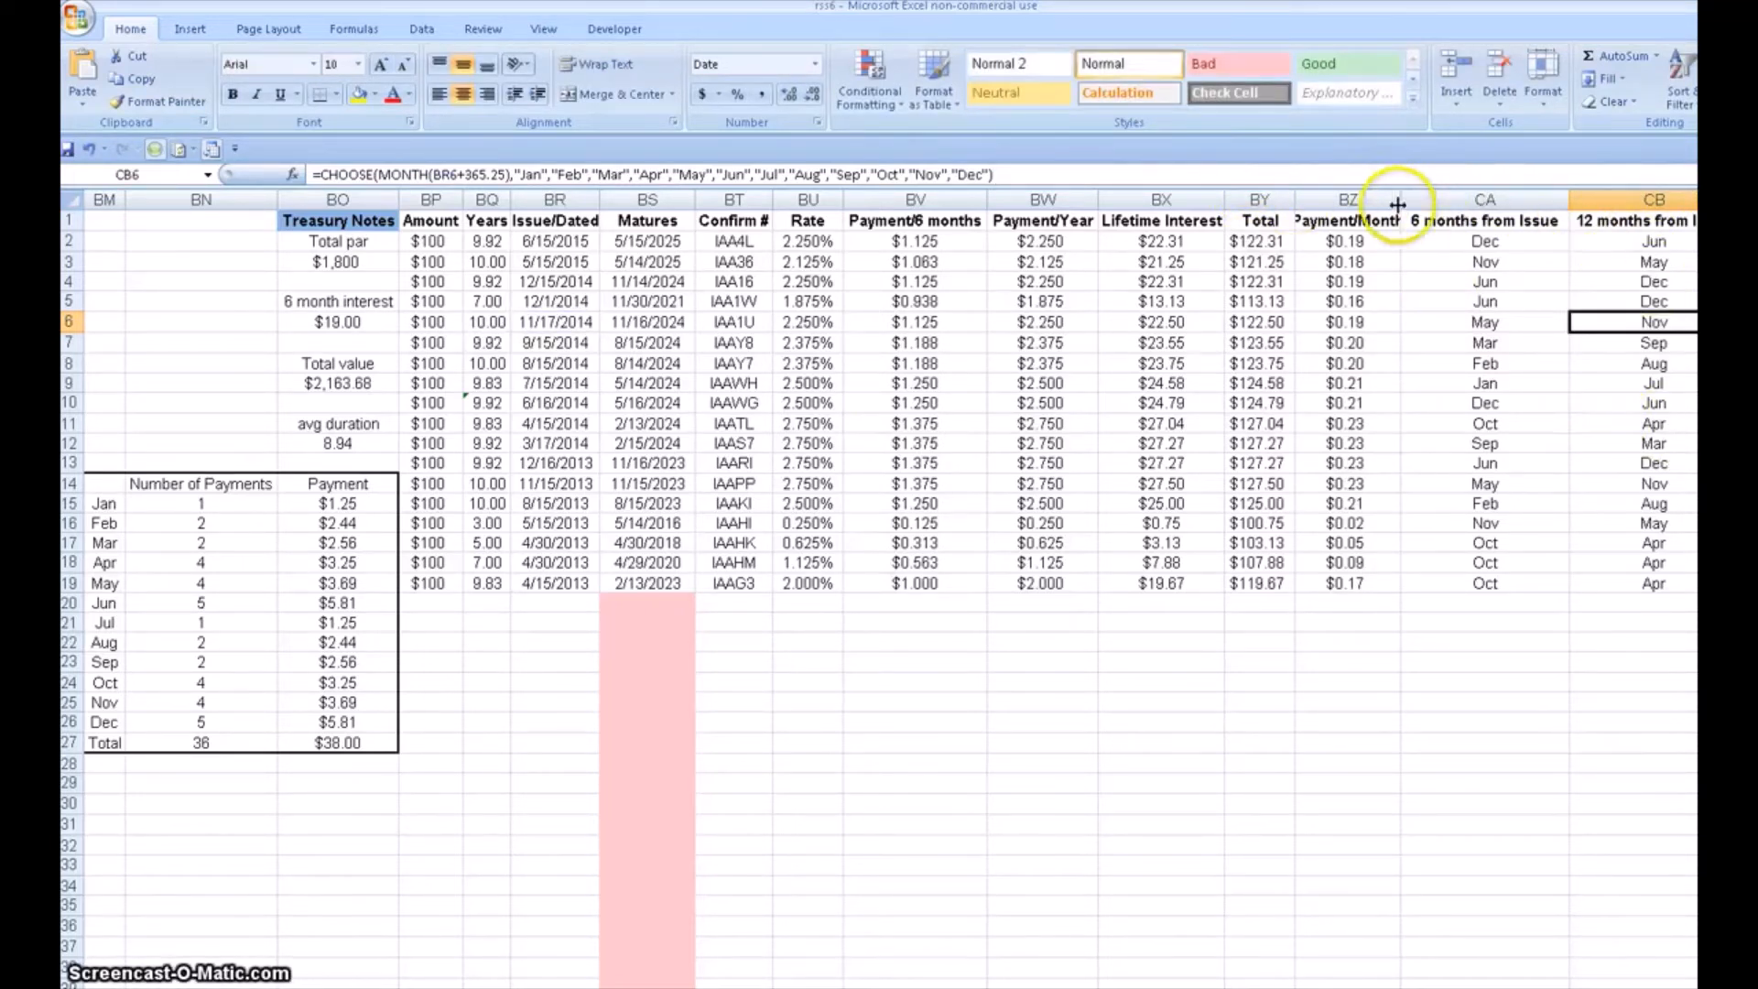
{"action": "left_click_drag", "start_coordinate": [1397, 204], "coordinate": [1367, 202]}
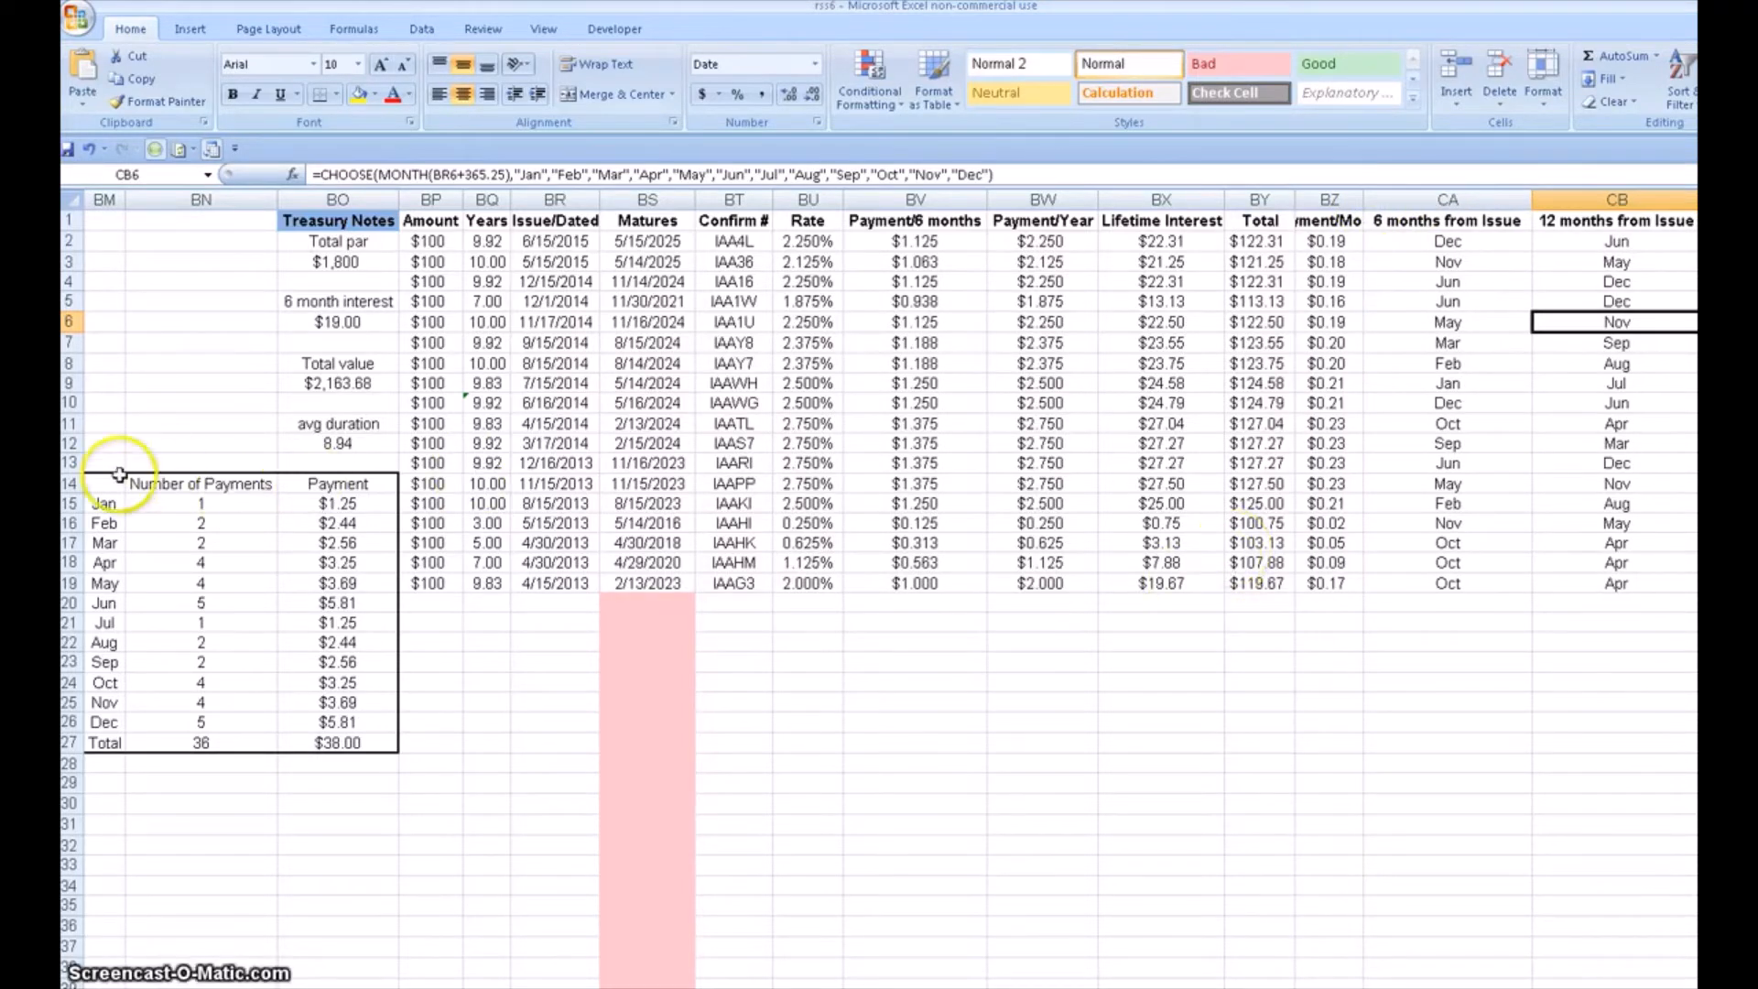
- Review the monthly payments table and its month labels, and inspect the ranges behind January's Number of Payments COUNTIF formula
{"action": "left_click_drag", "start_coordinate": [105, 483], "coordinate": [348, 743]}
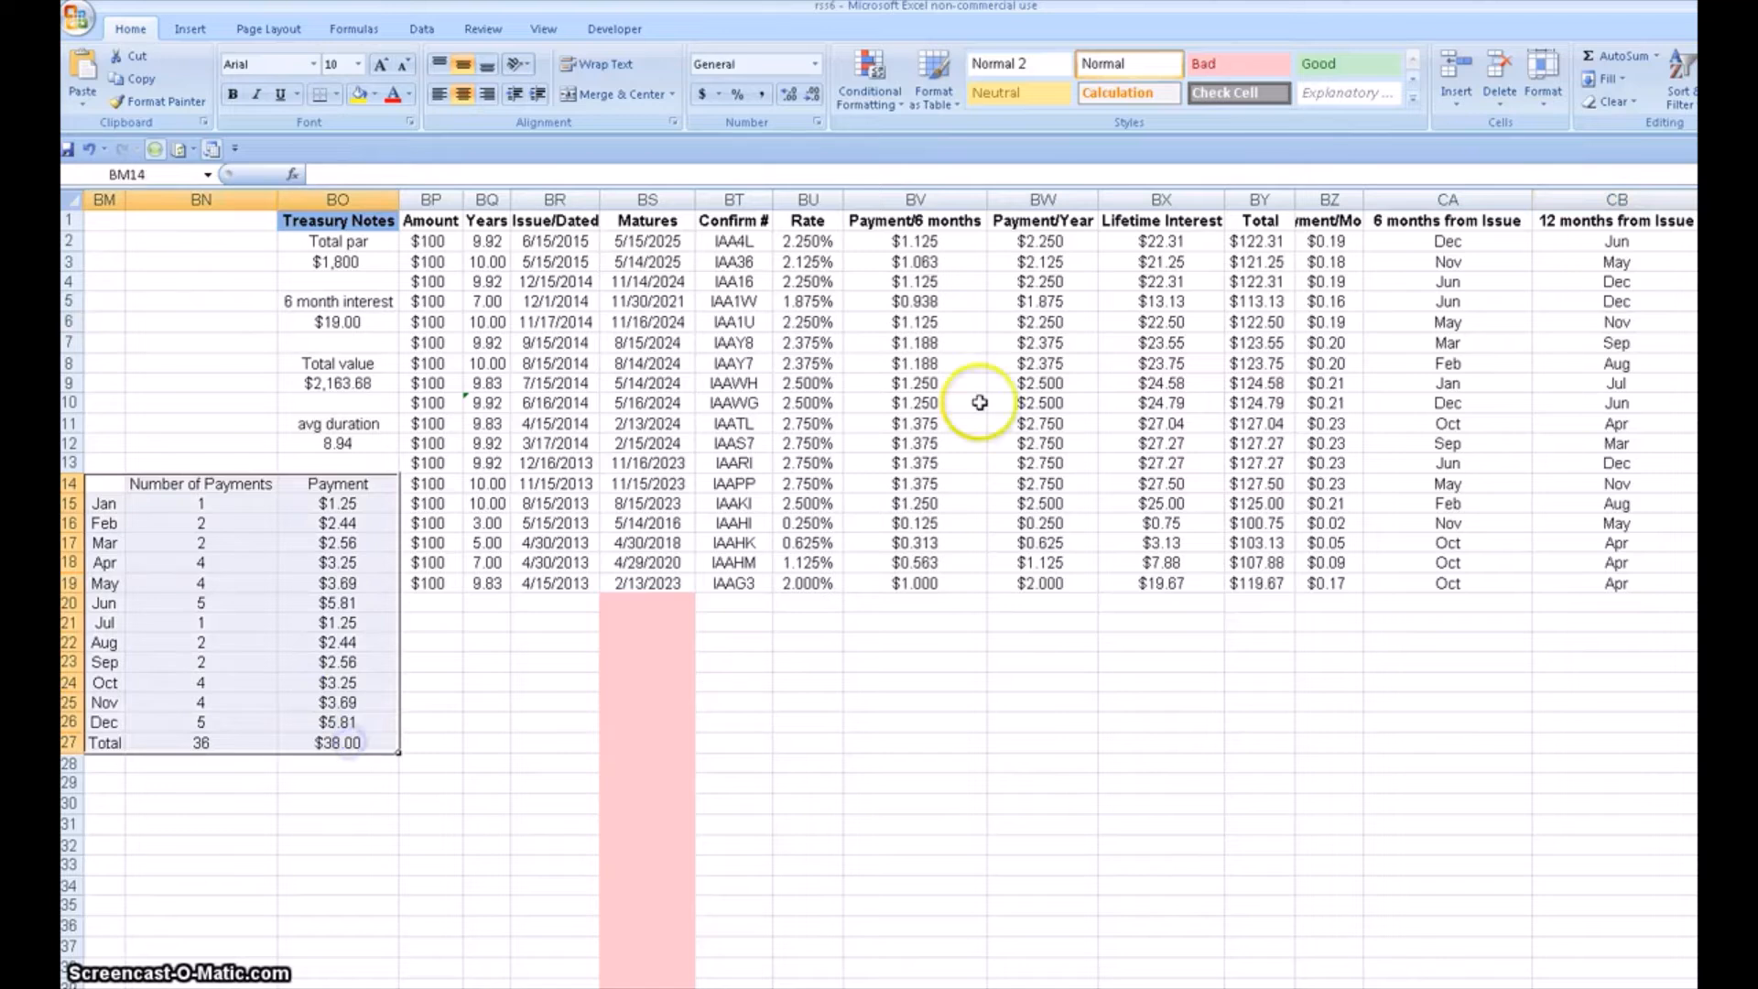
{"action": "left_click", "coordinate": [154, 421]}
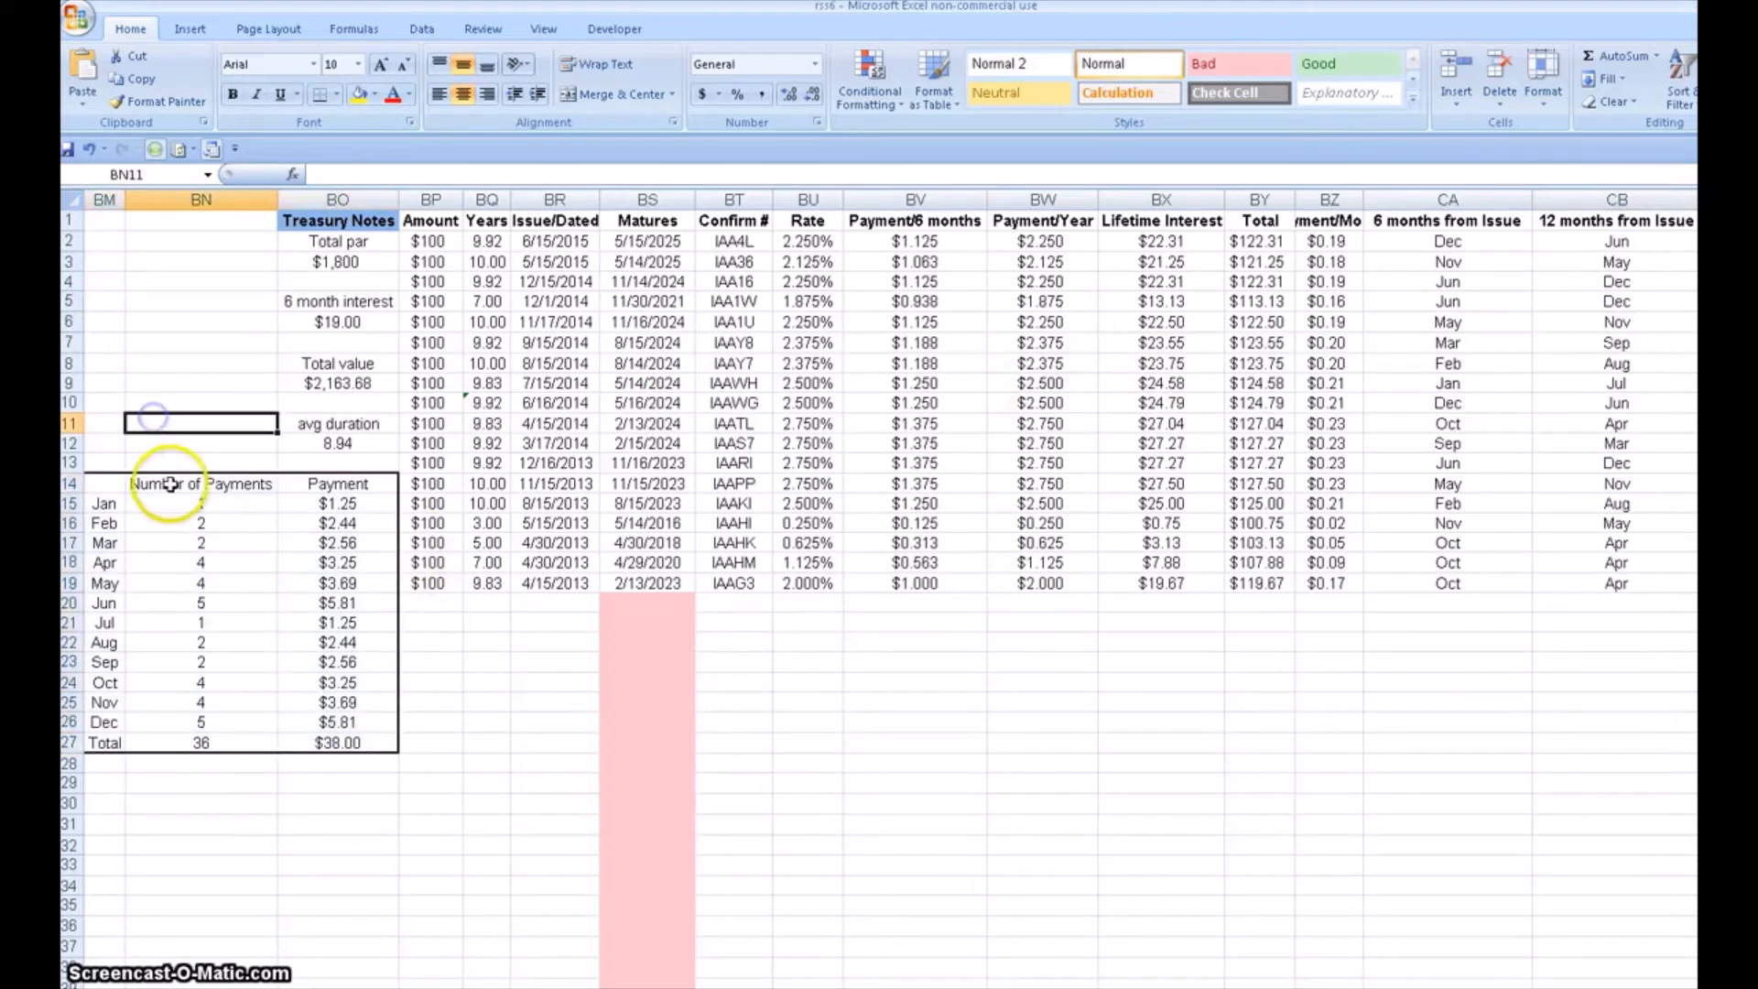
{"action": "left_click_drag", "start_coordinate": [104, 503], "coordinate": [149, 726]}
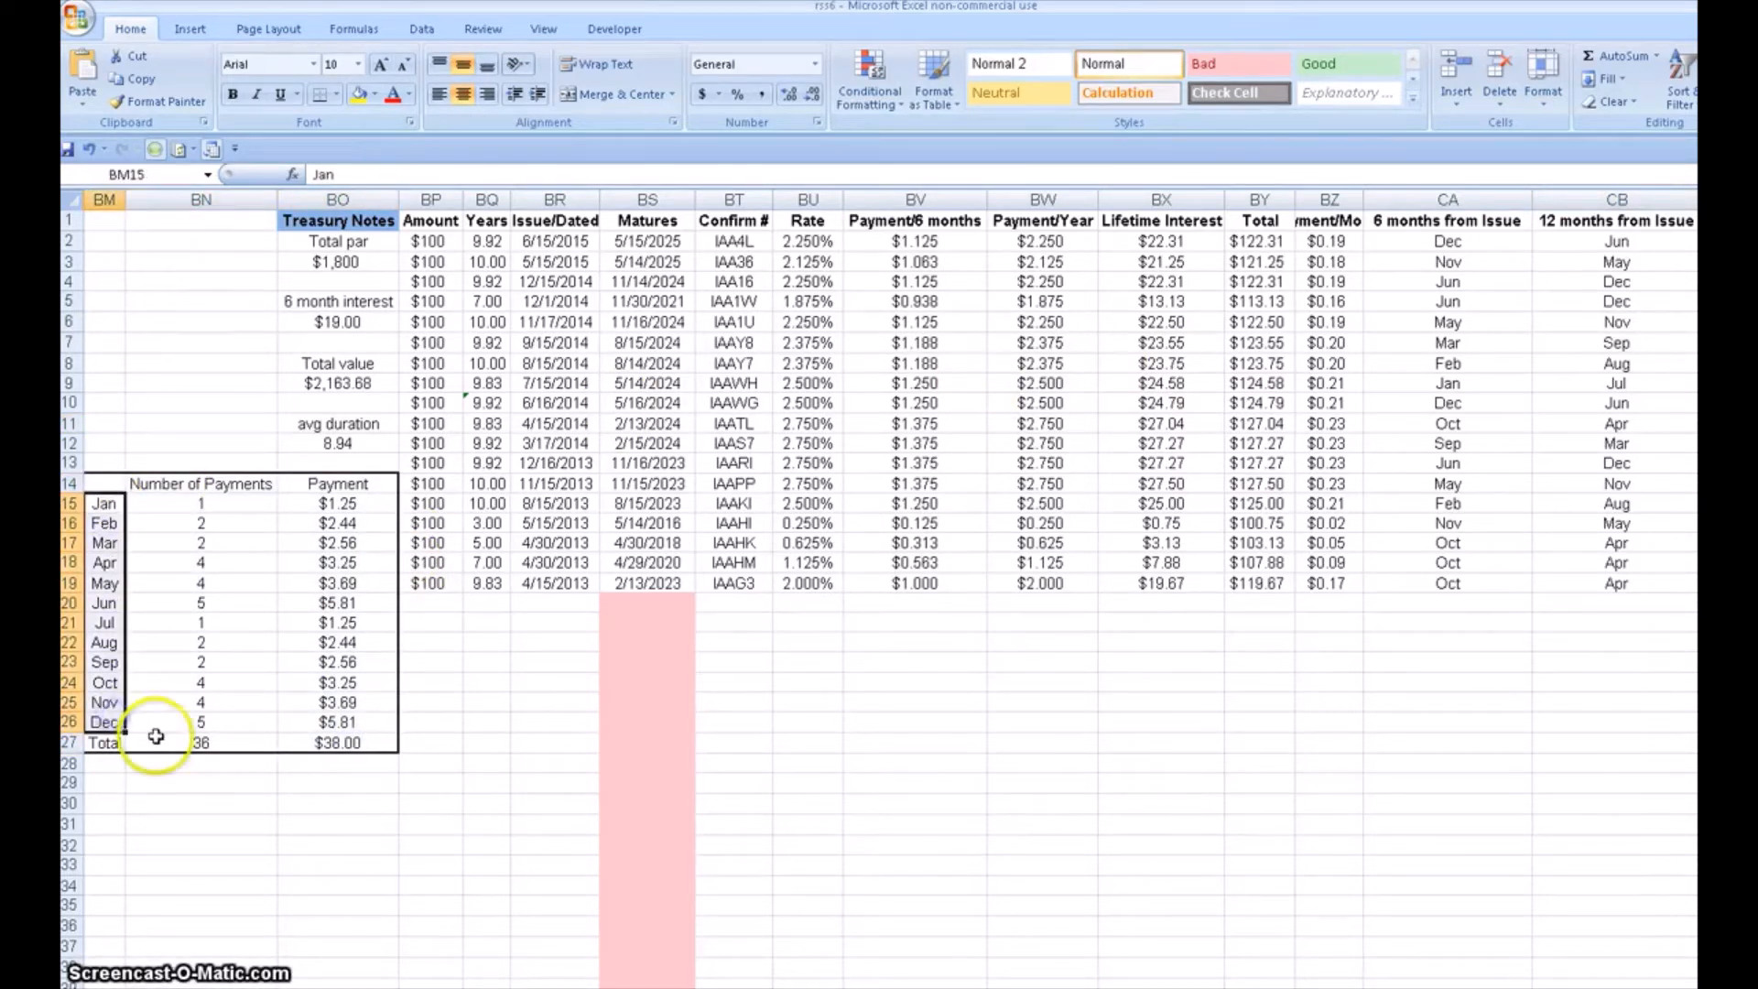
{"action": "left_click", "coordinate": [194, 504]}
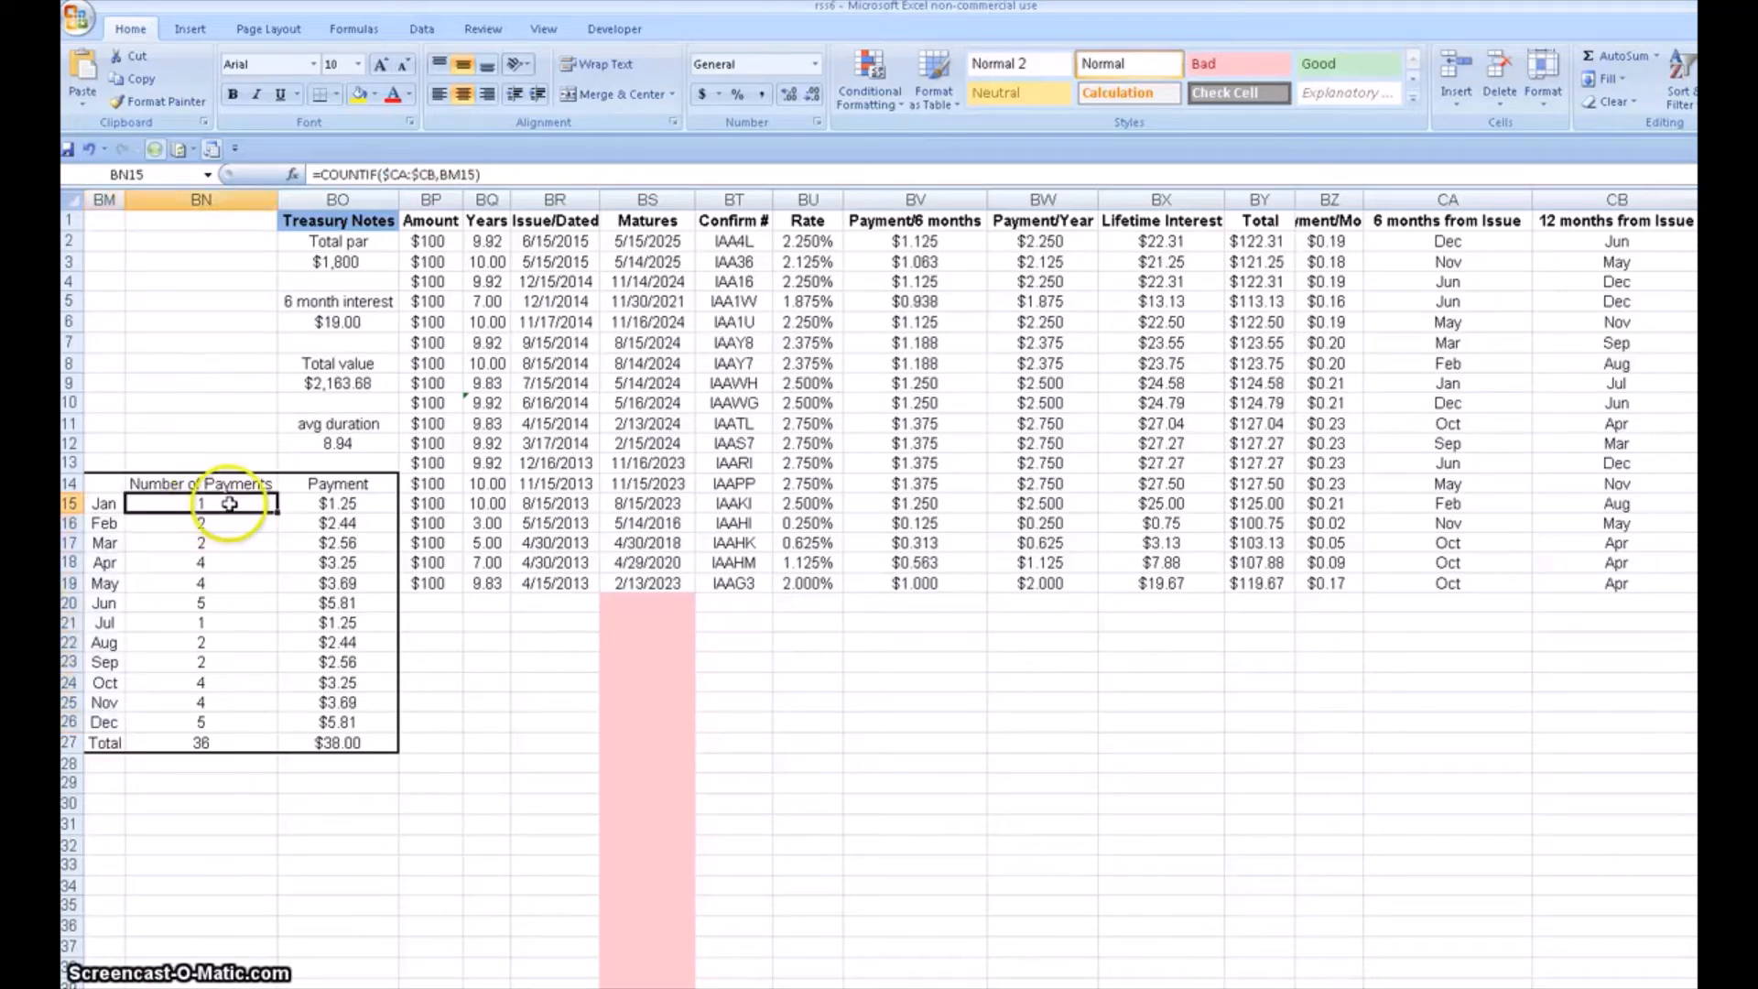
{"action": "left_click", "coordinate": [561, 174]}
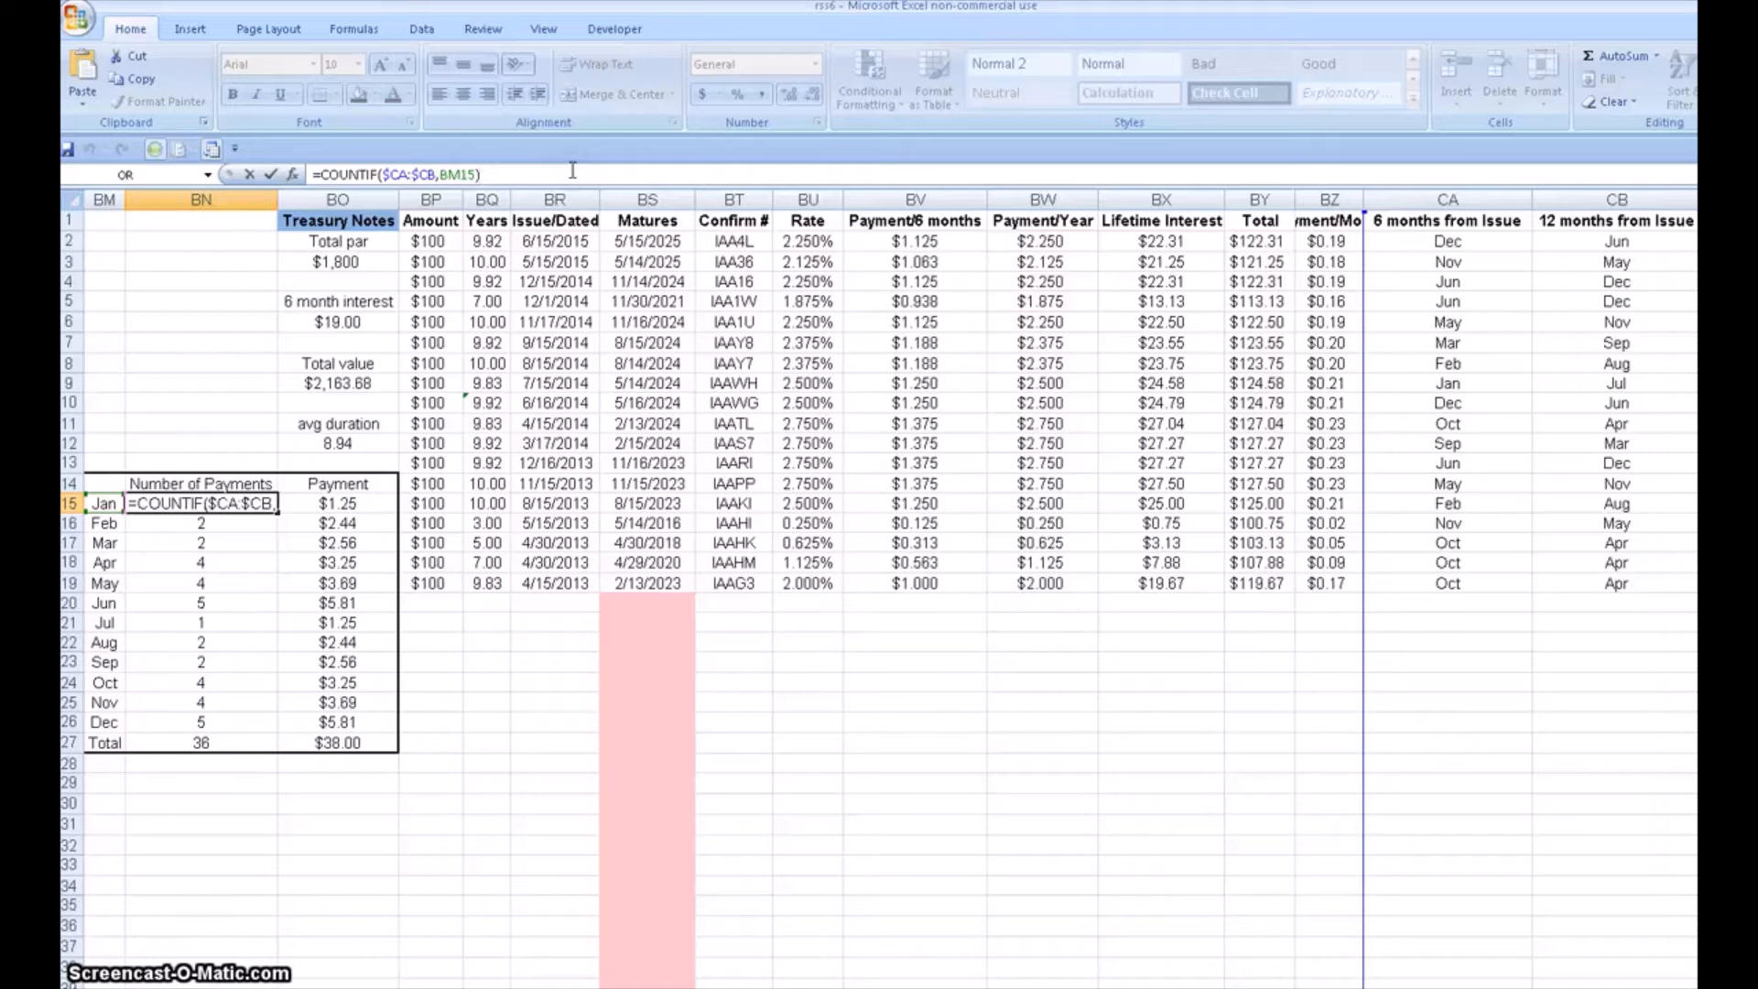
{"action": "key", "text": "Escape"}
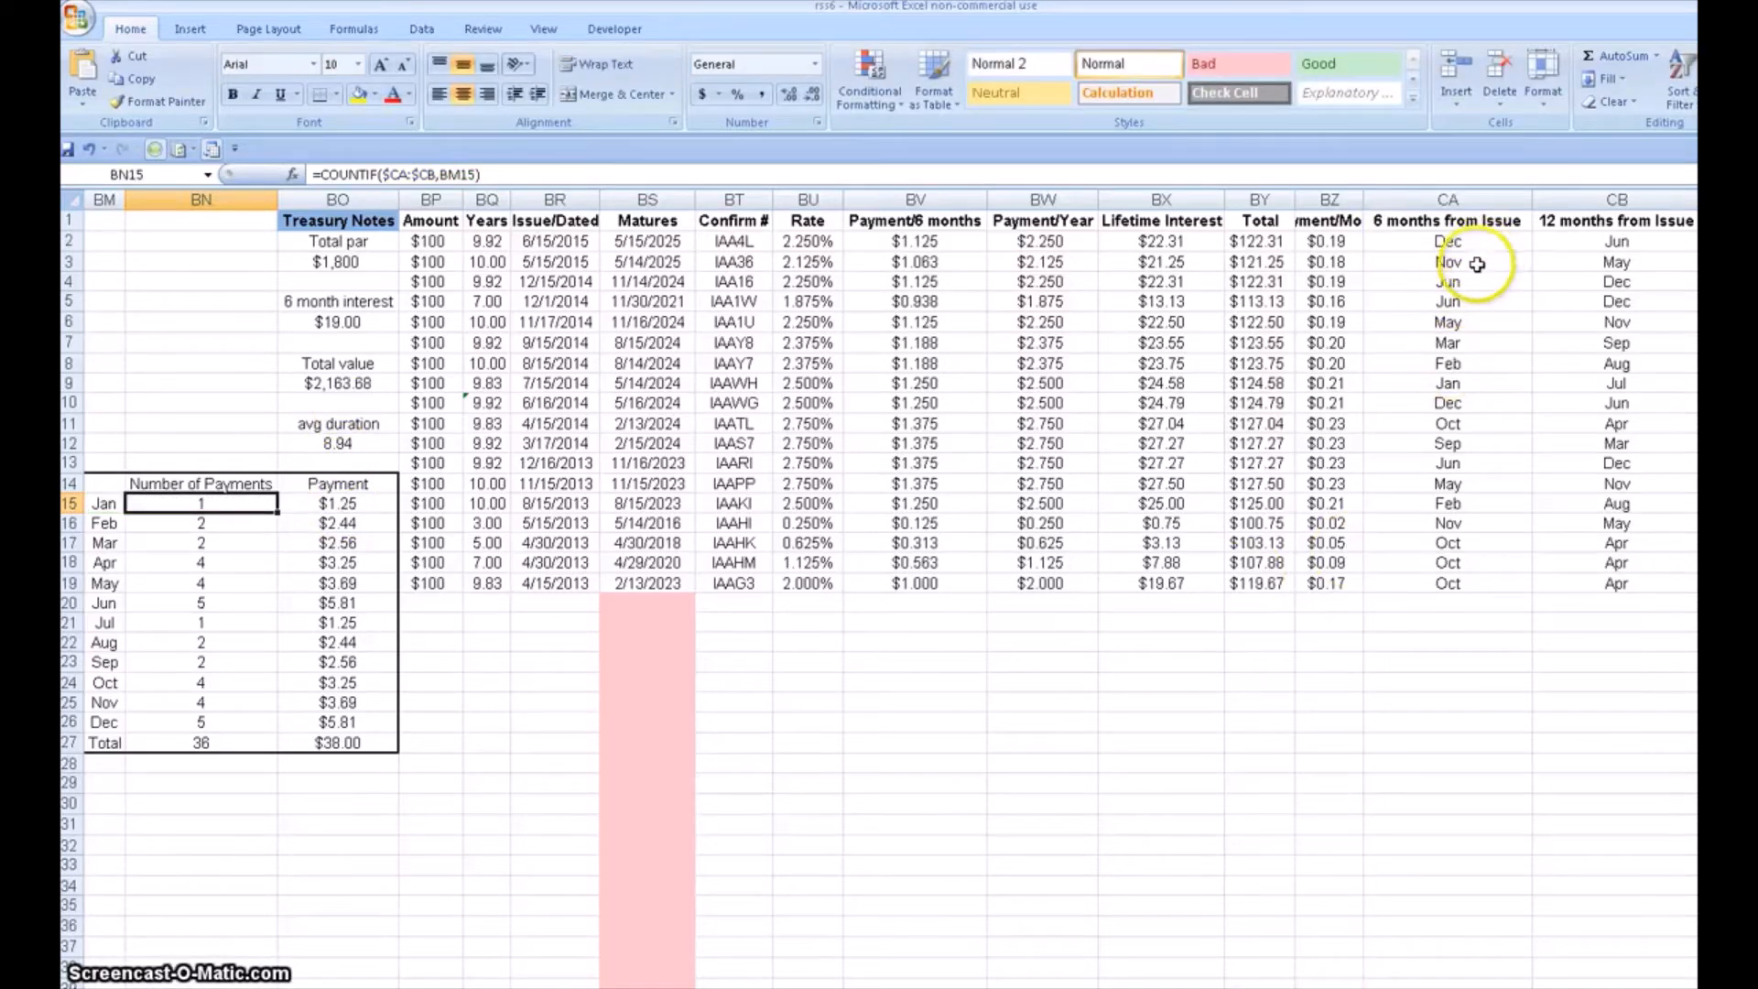
- Locate the January entry under 6 months from Issue and trace its row 9 note to the six-month payment
{"action": "left_click", "coordinate": [1491, 377]}
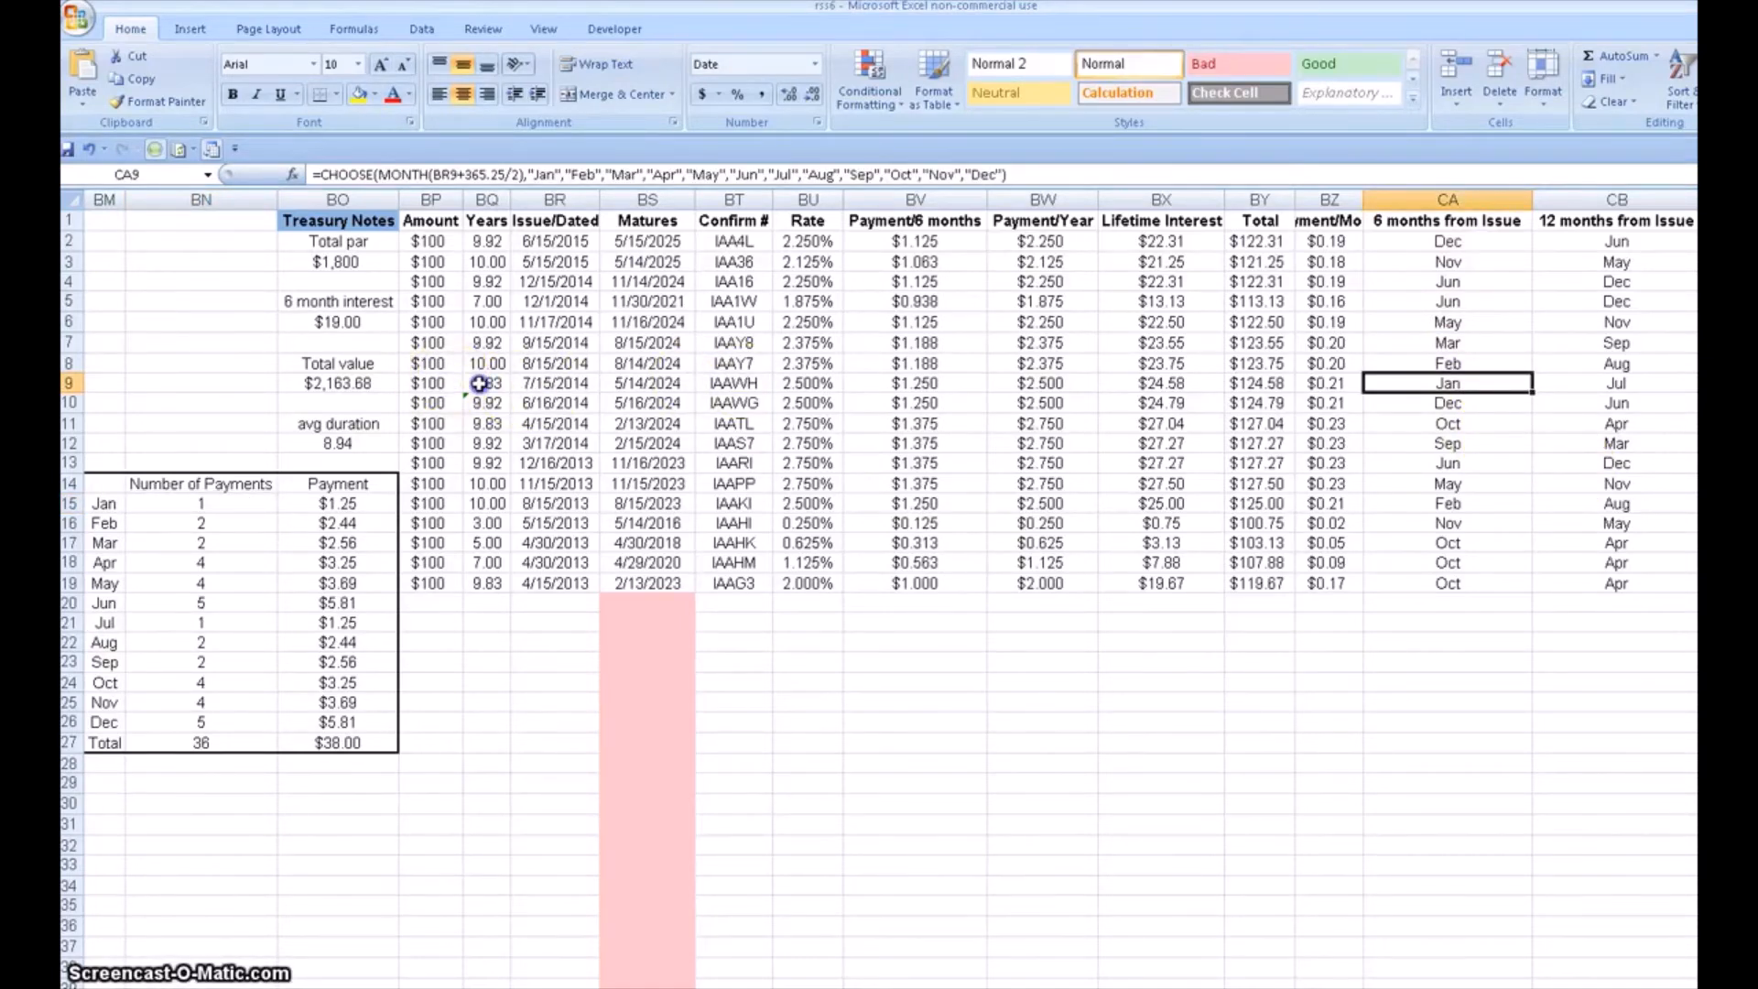
{"action": "left_click_drag", "start_coordinate": [453, 383], "coordinate": [1442, 384]}
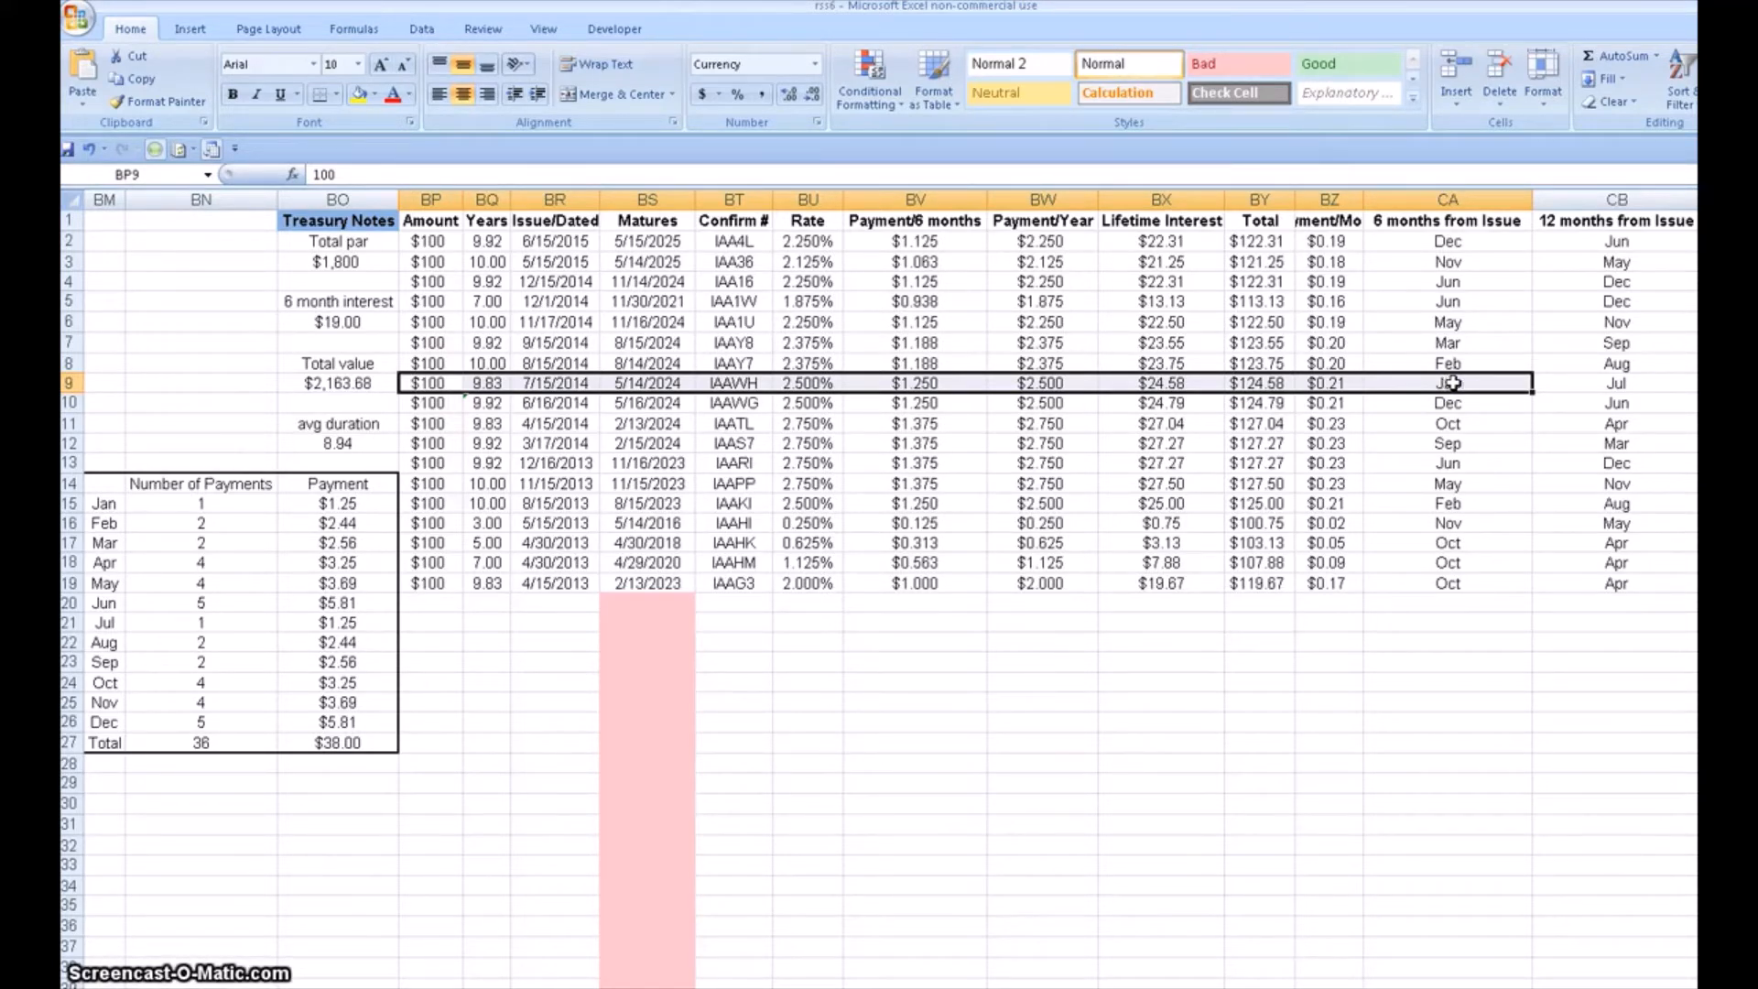
{"action": "left_click", "coordinate": [952, 383]}
- Inspect the columns referenced by January's Payment SUMIF formula in the monthly table, leaving the formula as it is
{"action": "left_click", "coordinate": [338, 503]}
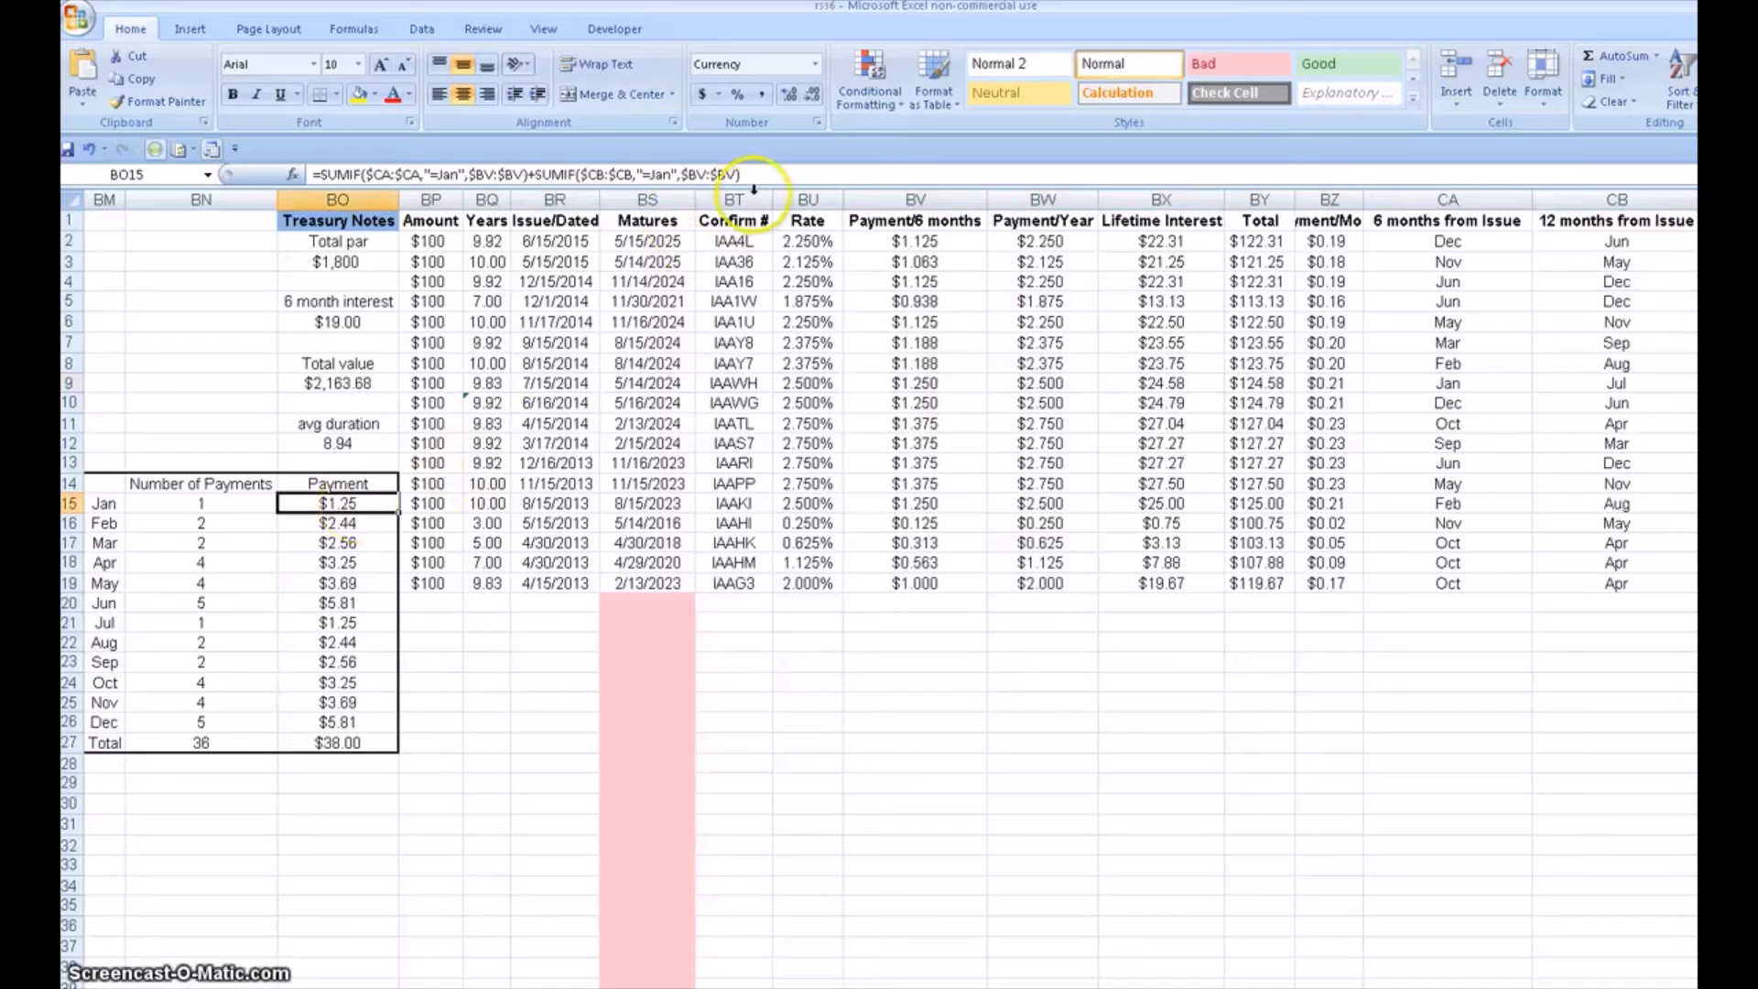
{"action": "left_click", "coordinate": [790, 173]}
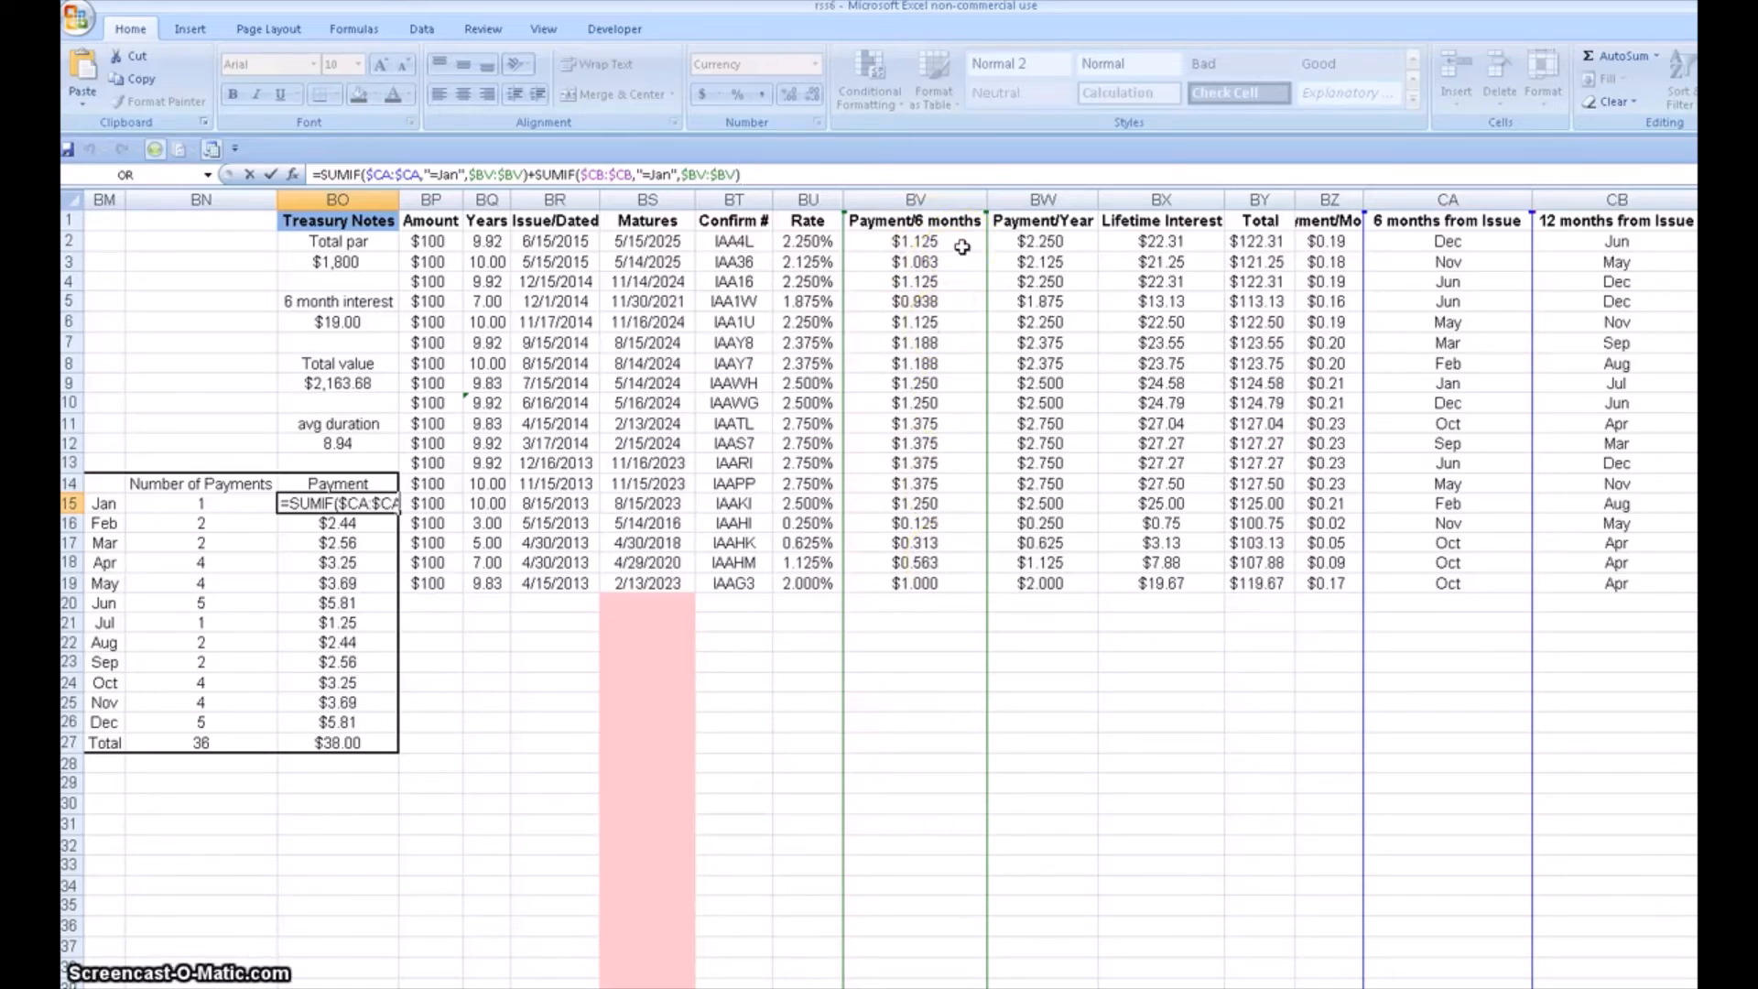
{"action": "key", "text": "Escape"}
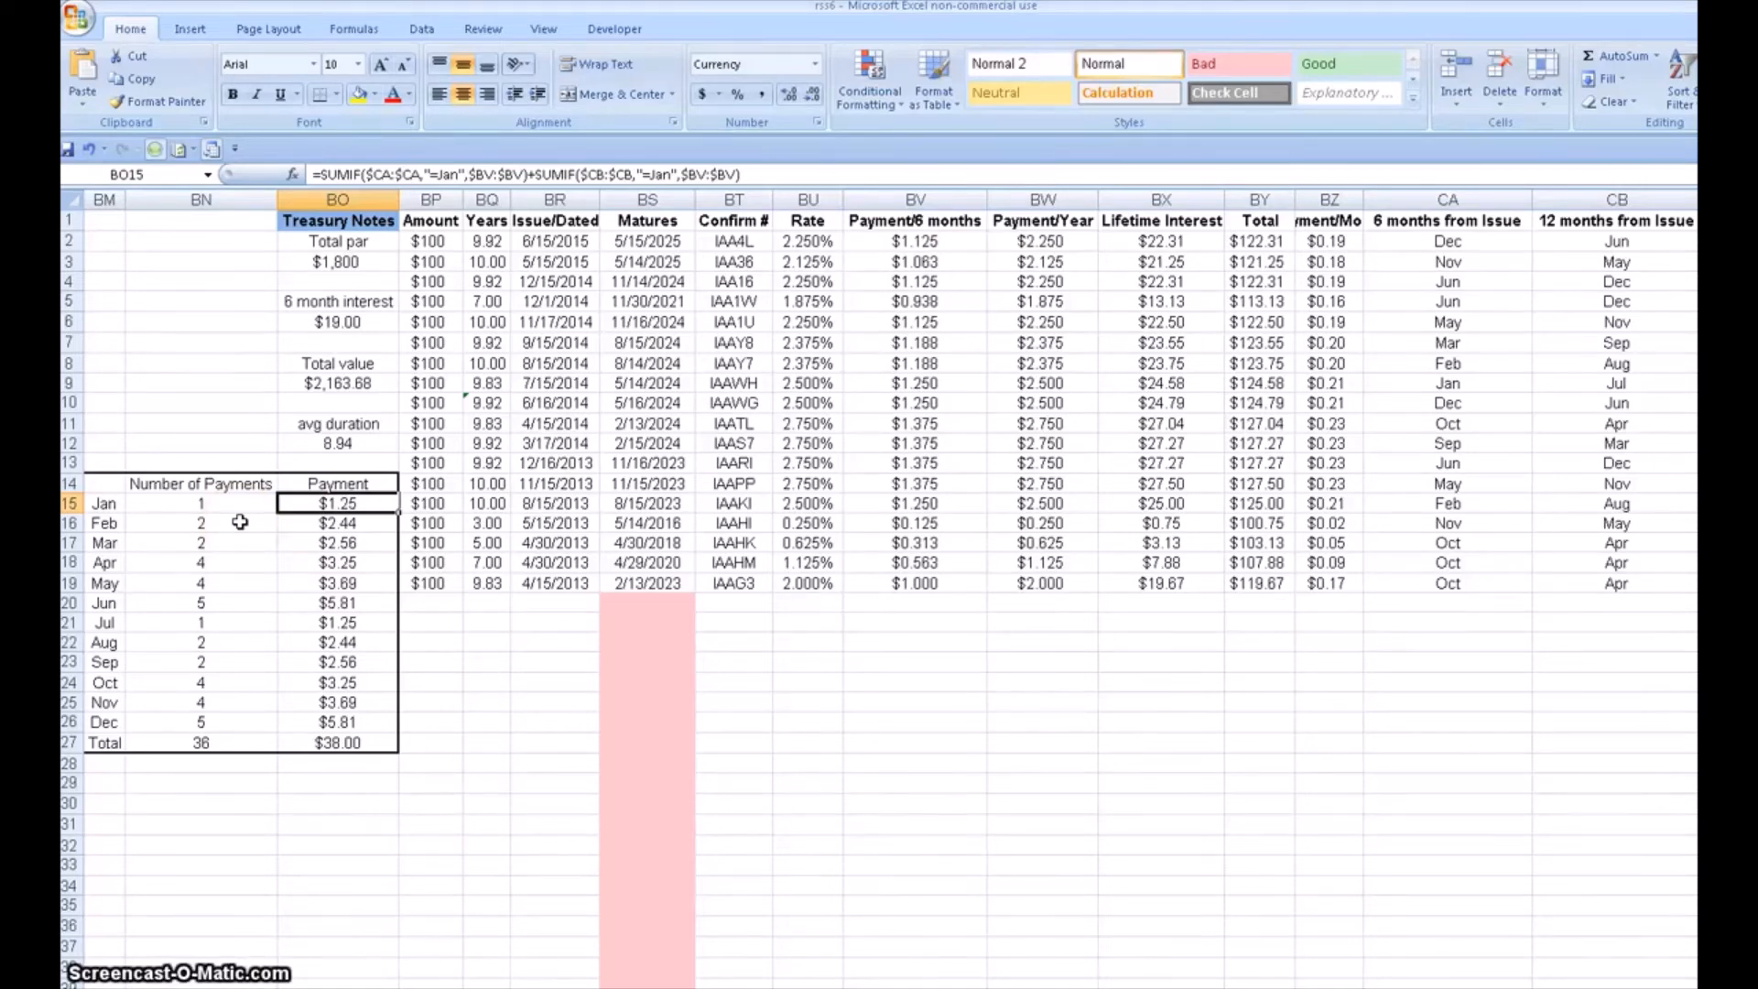
- Check May's Number of Payments by selecting together all May entries in the 6 months and 12 months from Issue columns
{"action": "left_click", "coordinate": [224, 583]}
{"action": "left_click", "coordinate": [243, 582]}
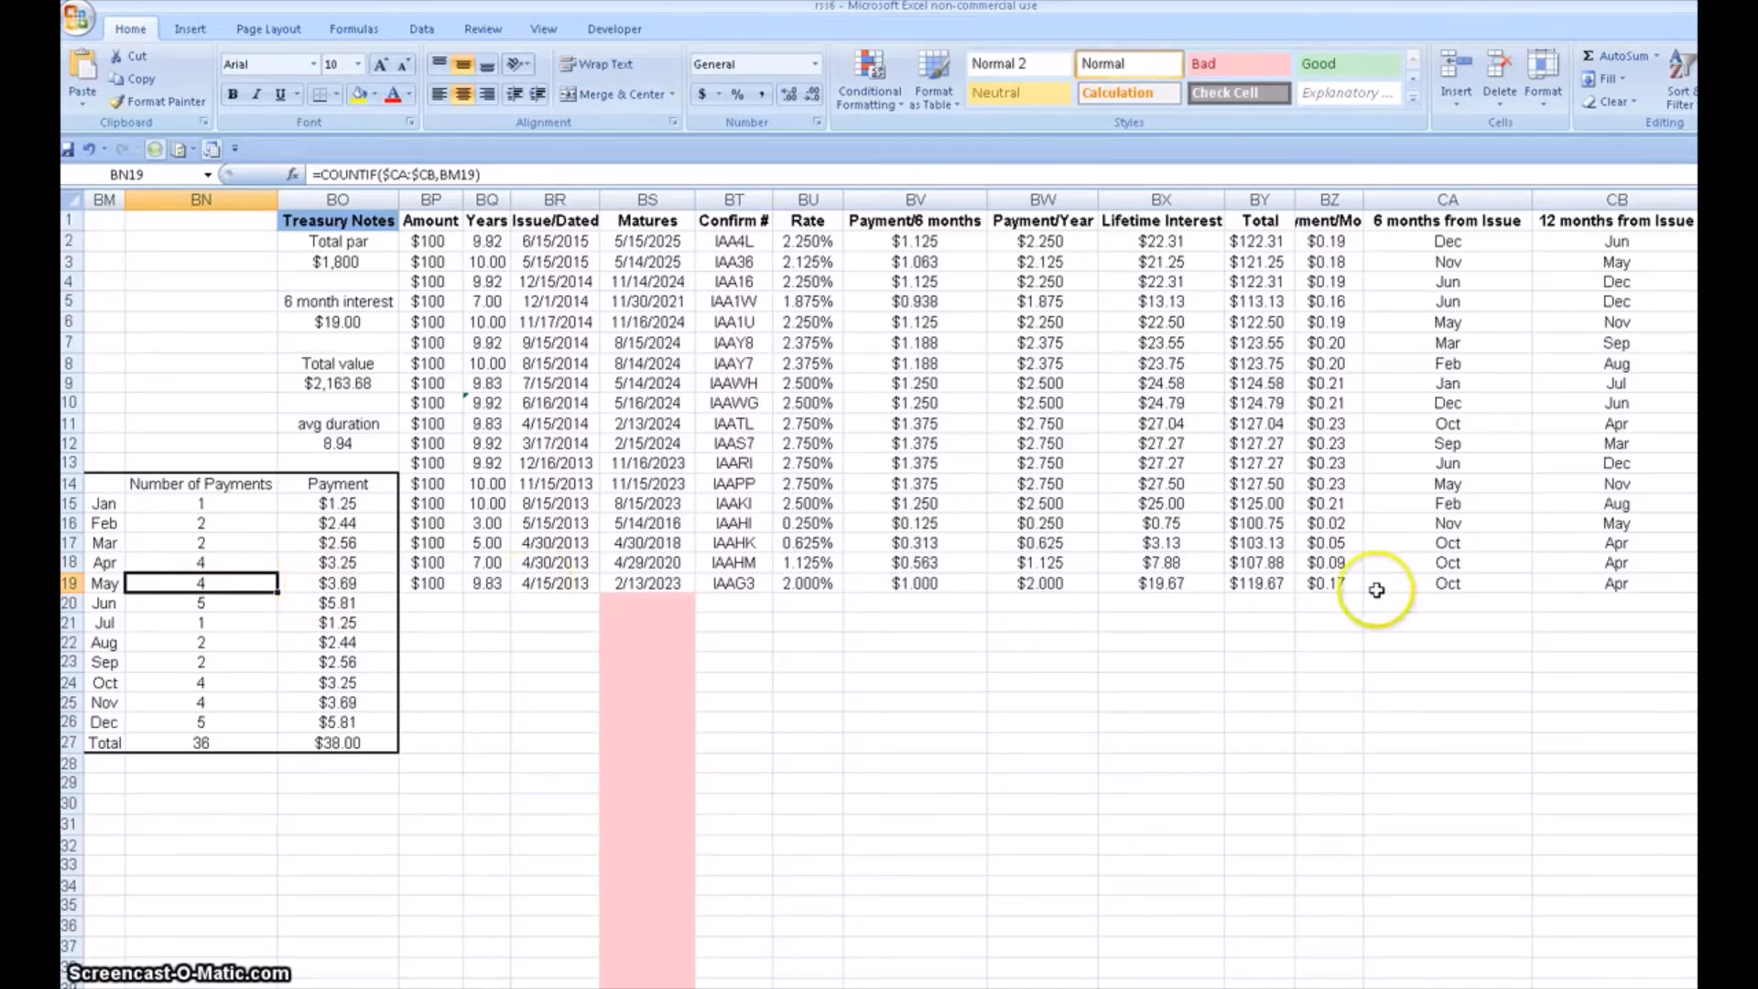
{"action": "left_click", "coordinate": [1453, 322]}
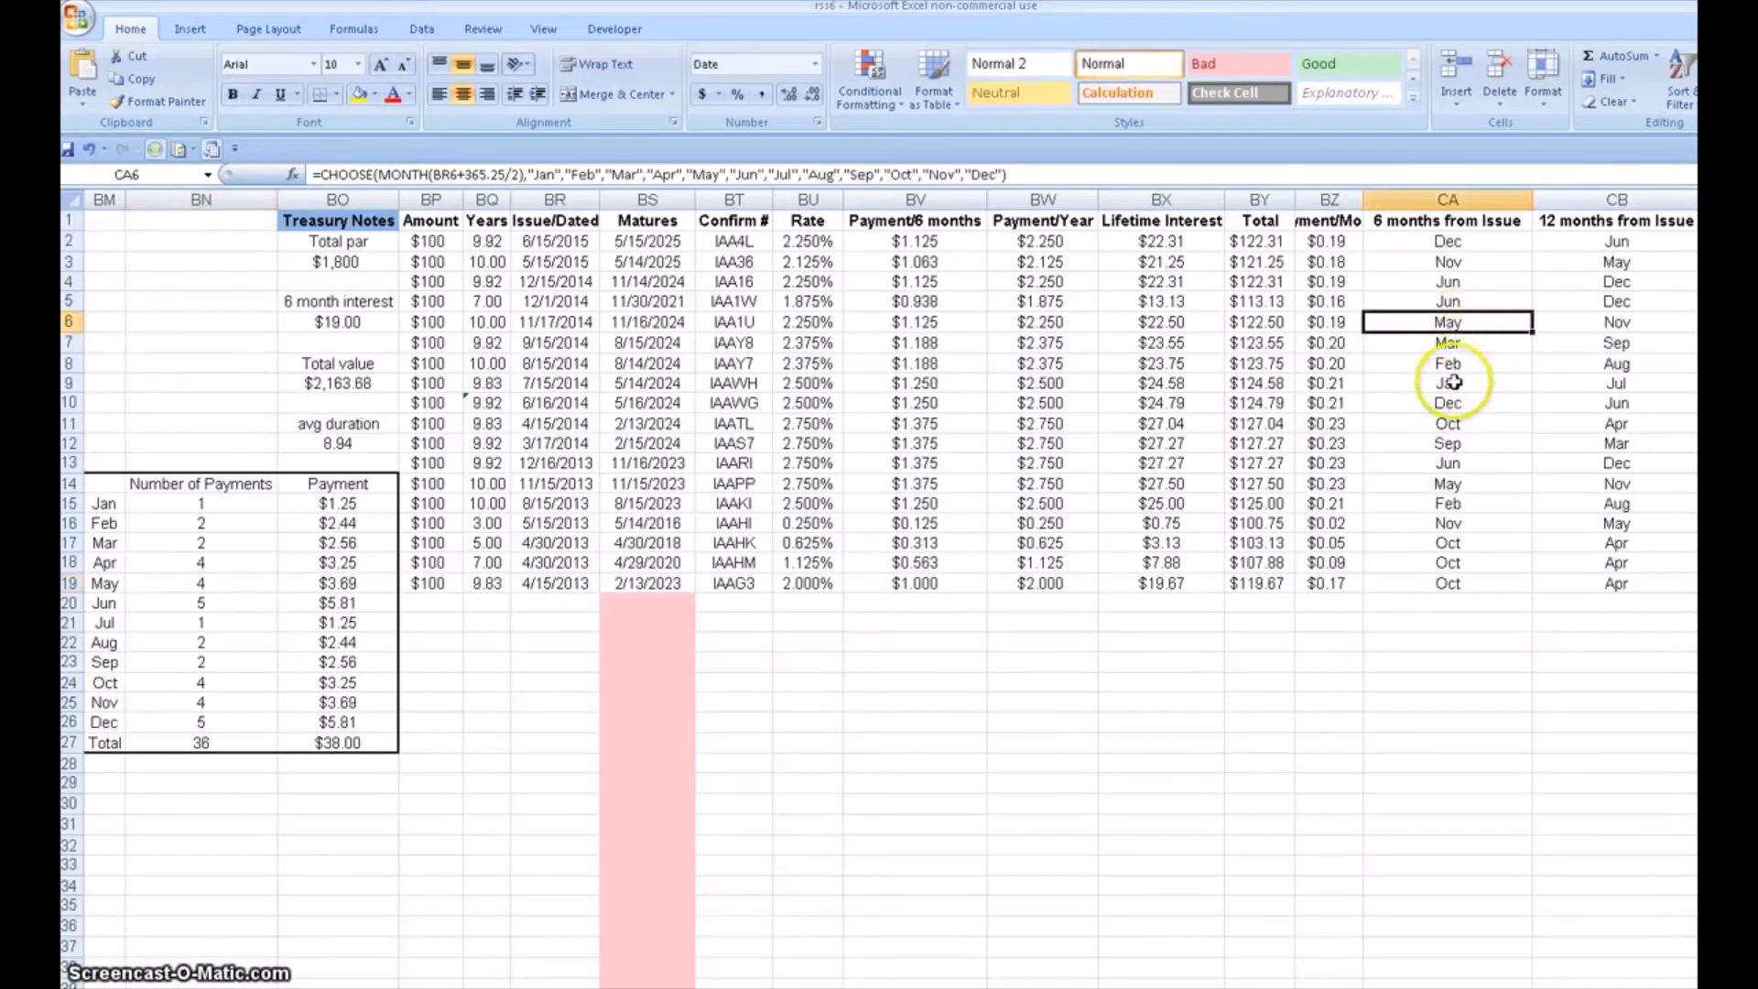
{"action": "left_click", "coordinate": [1454, 483]}
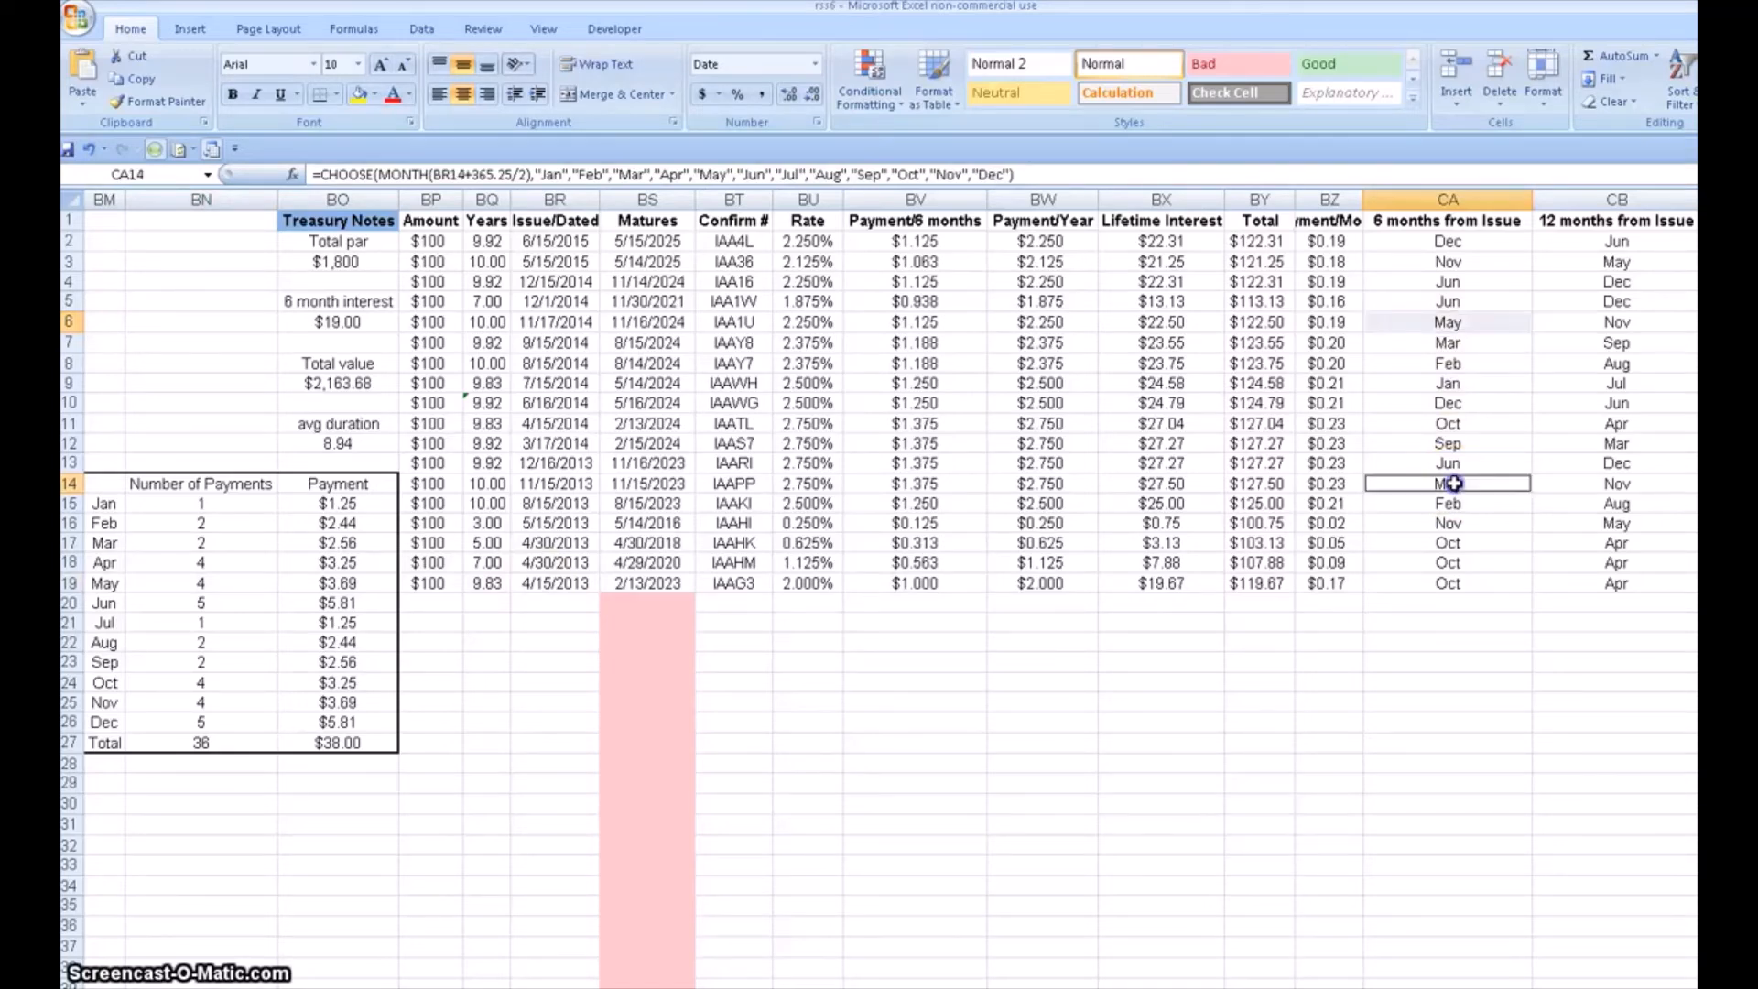
{"action": "left_click", "coordinate": [1614, 263]}
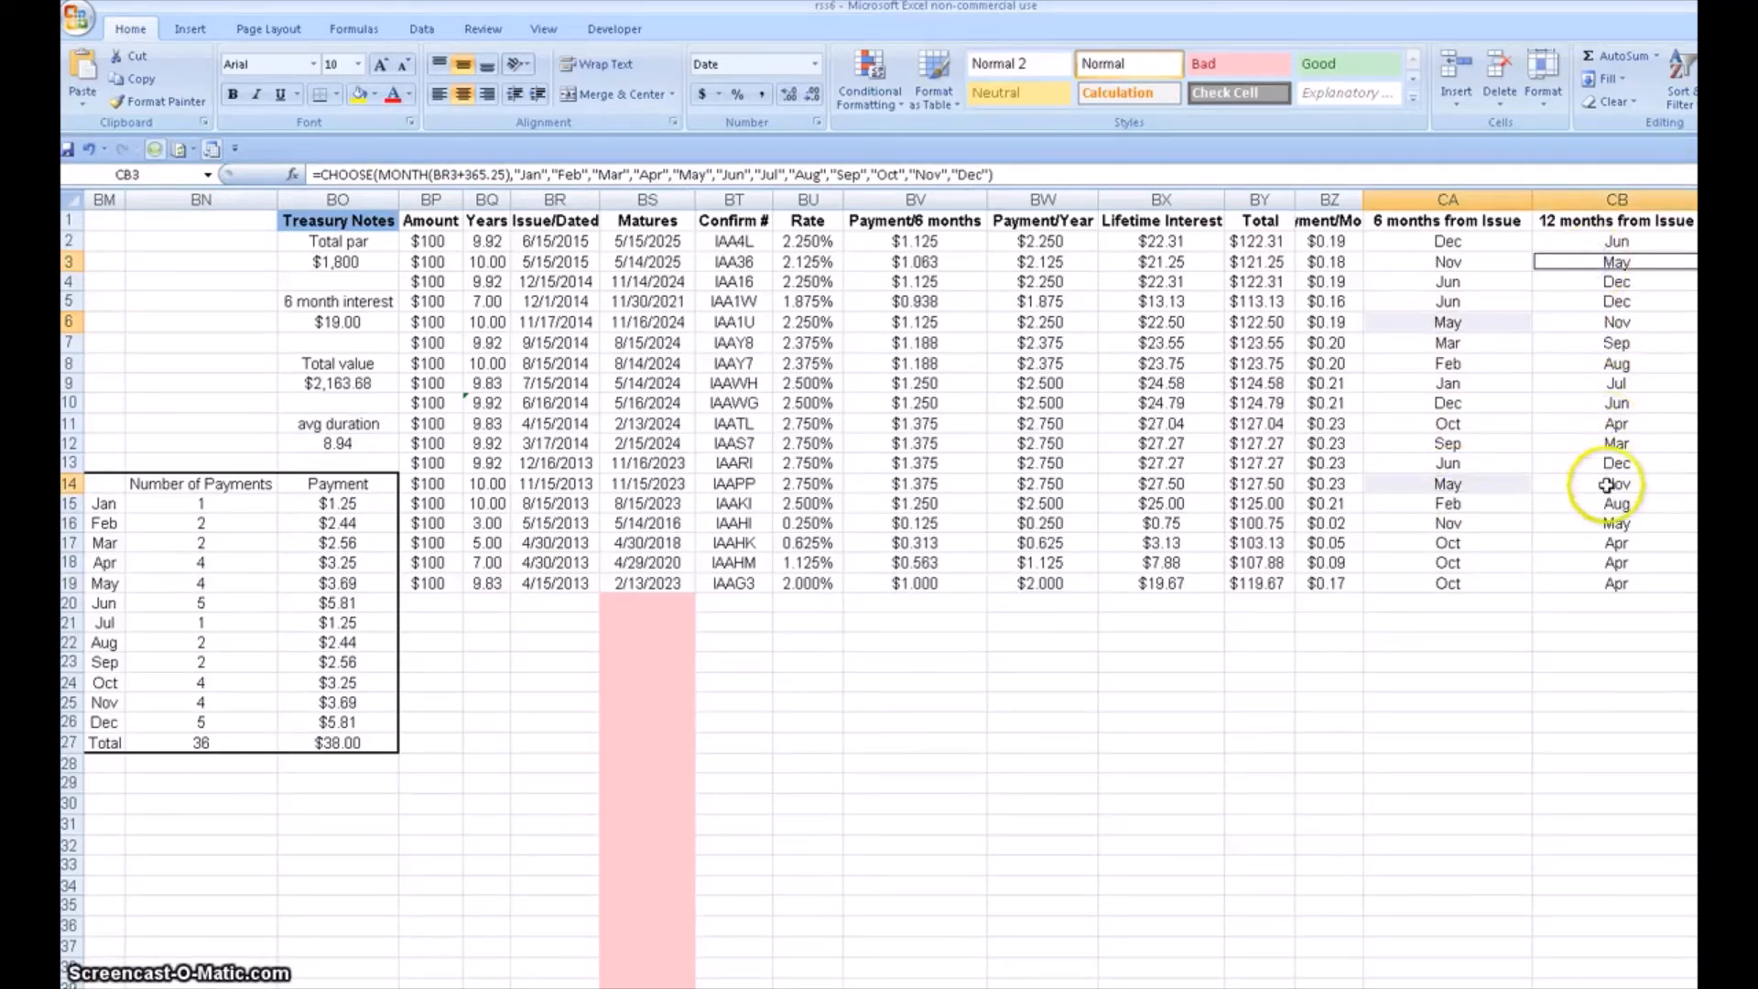
{"action": "left_click", "coordinate": [1614, 522]}
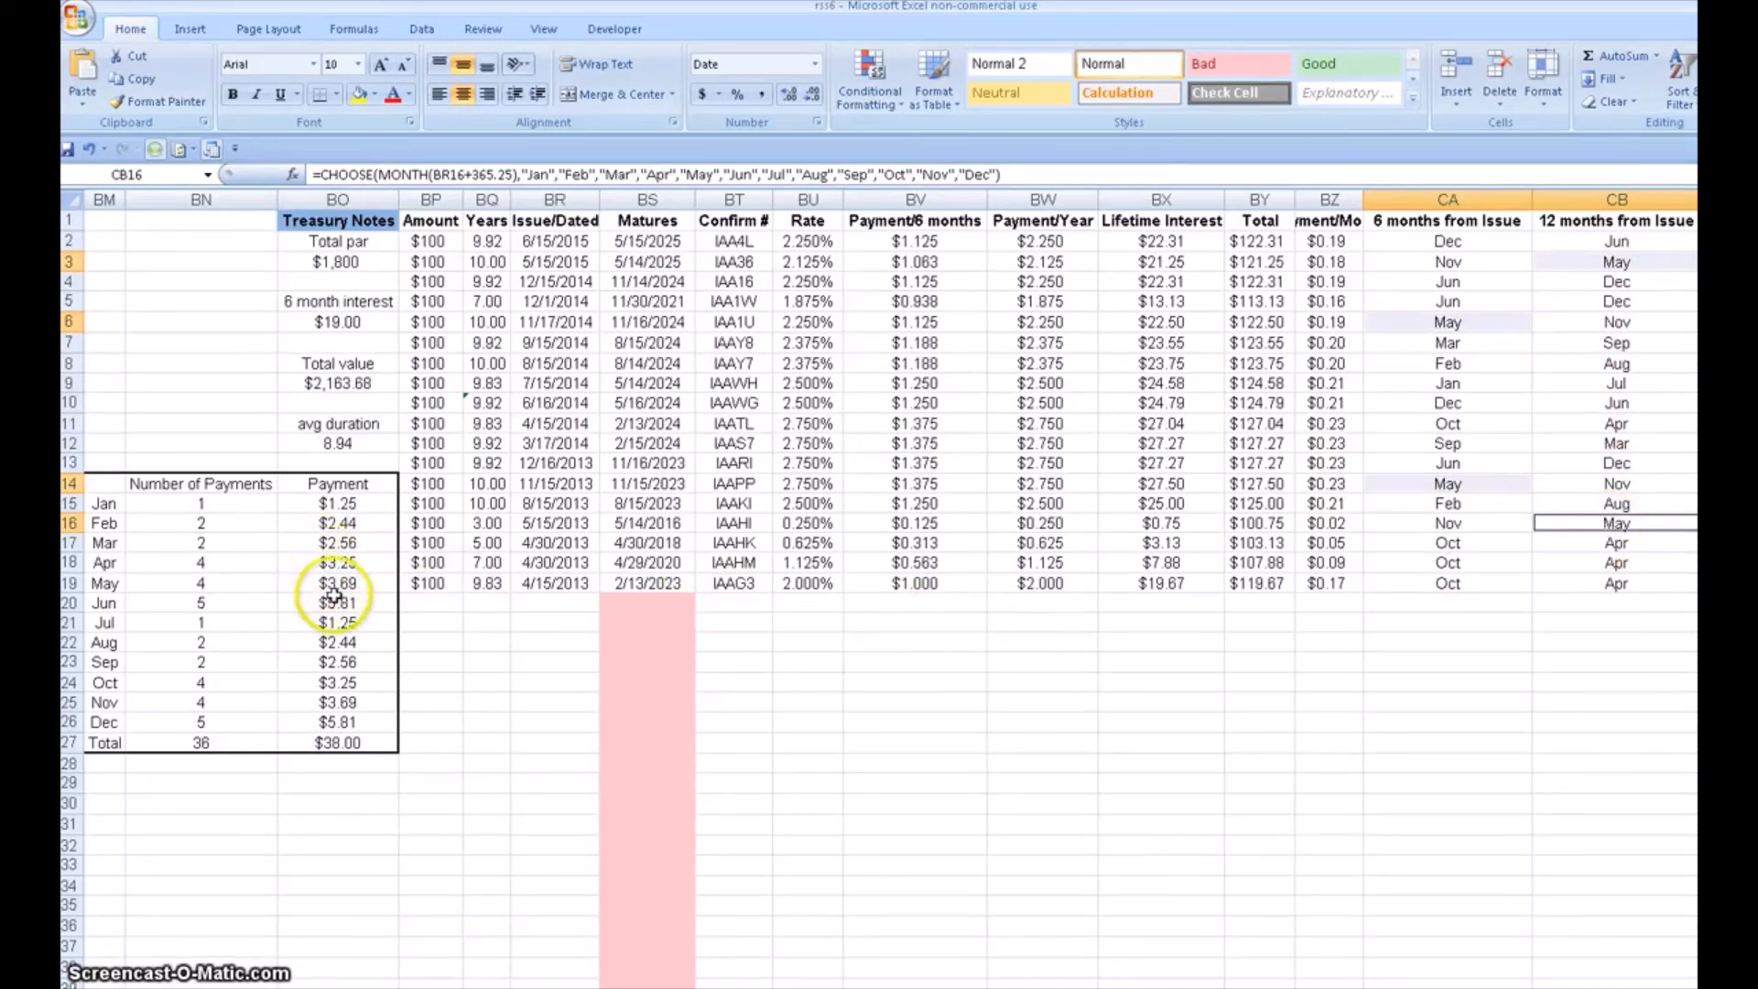
- Check May's Payment against the combined Payment/6 months values in rows 3, 6, 14 and 16, leaving the May amount at two decimals
{"action": "left_click", "coordinate": [948, 261]}
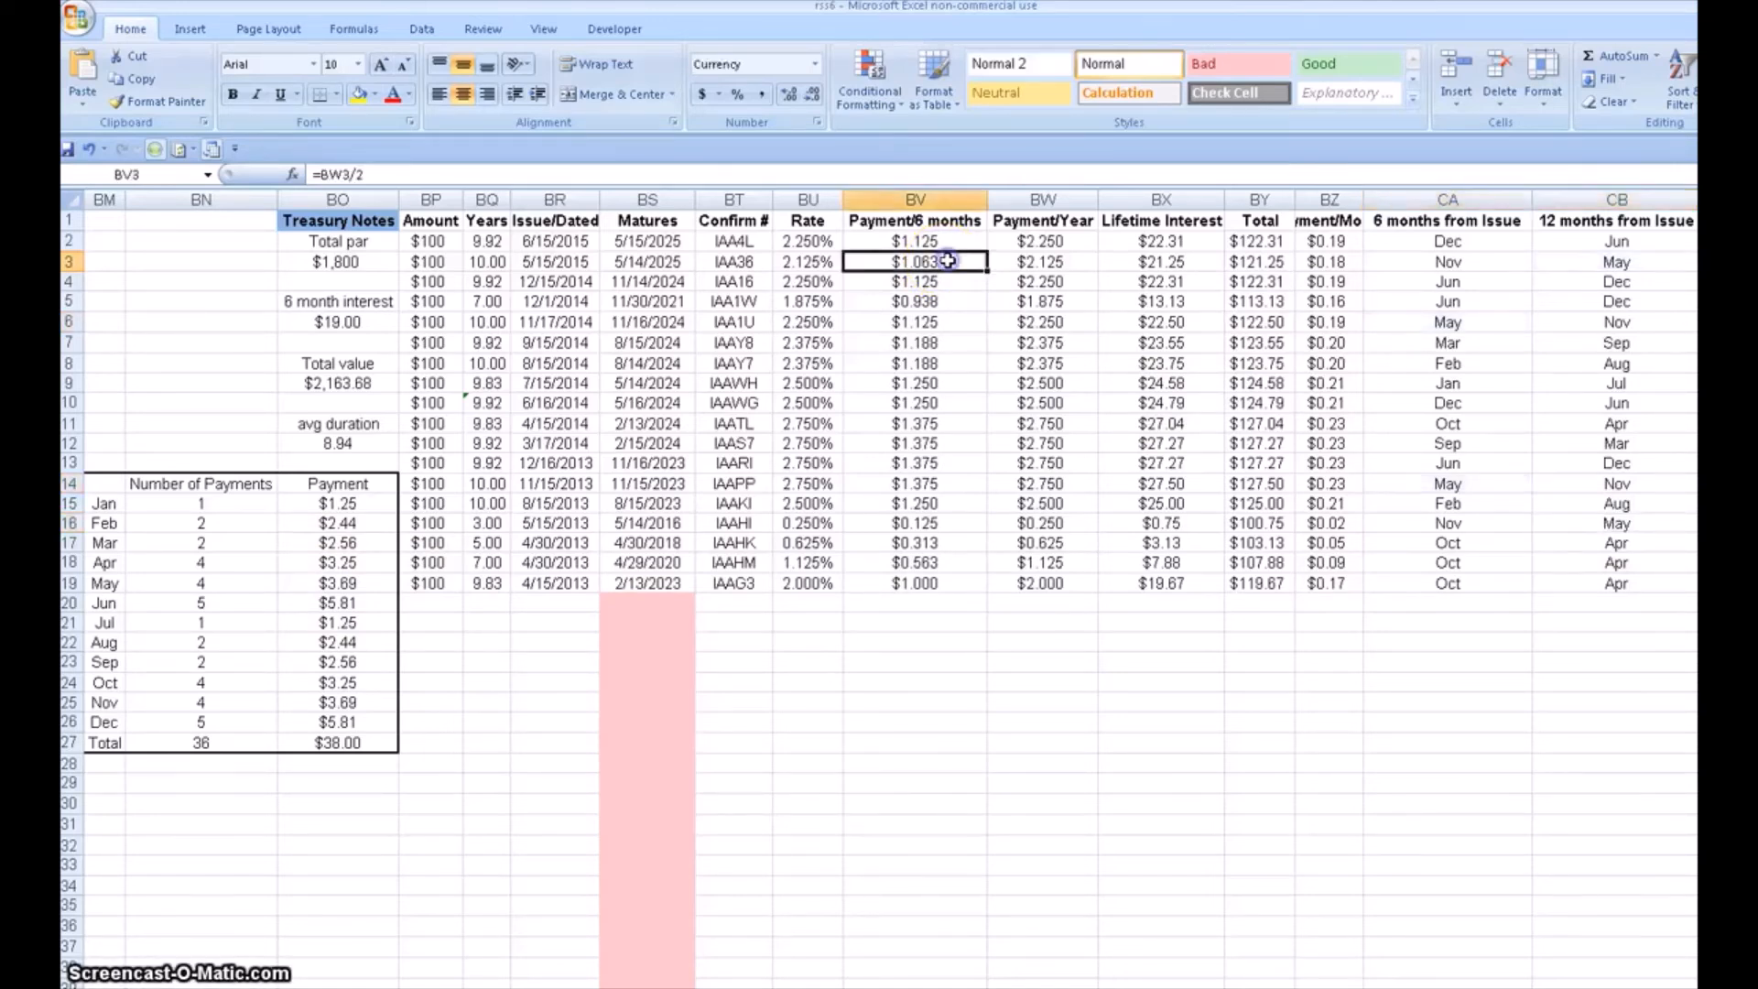
{"action": "left_click", "coordinate": [945, 322]}
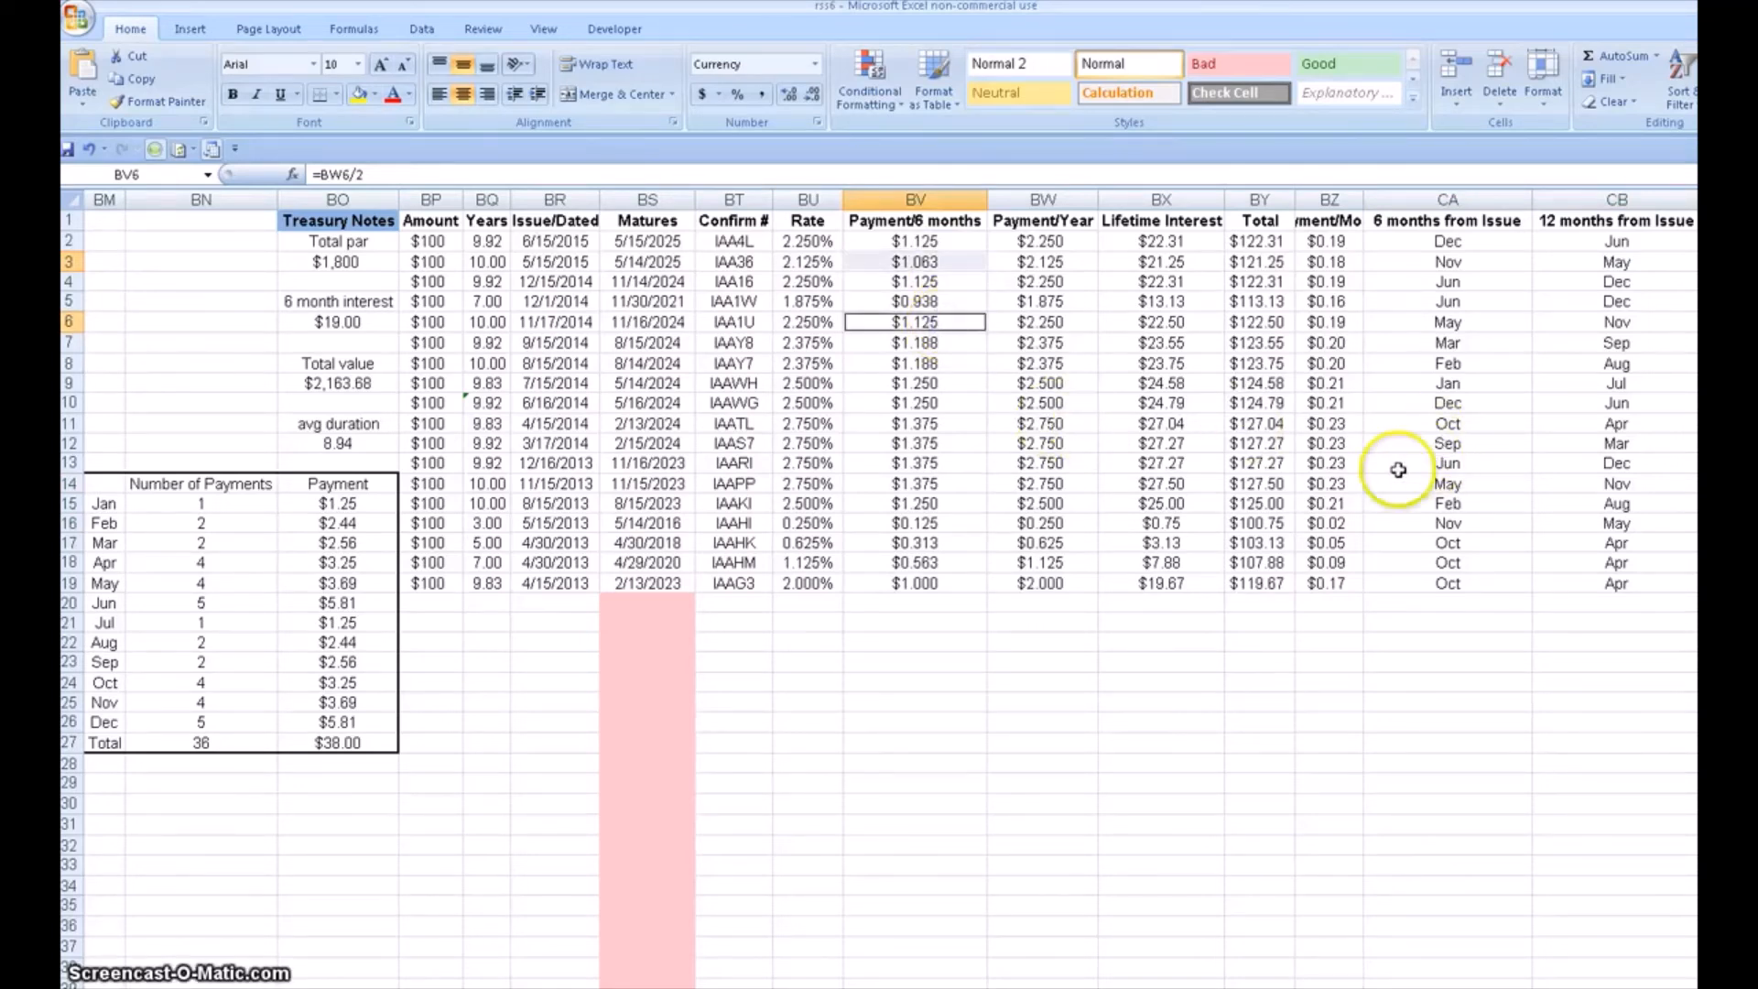
{"action": "left_click", "coordinate": [953, 487]}
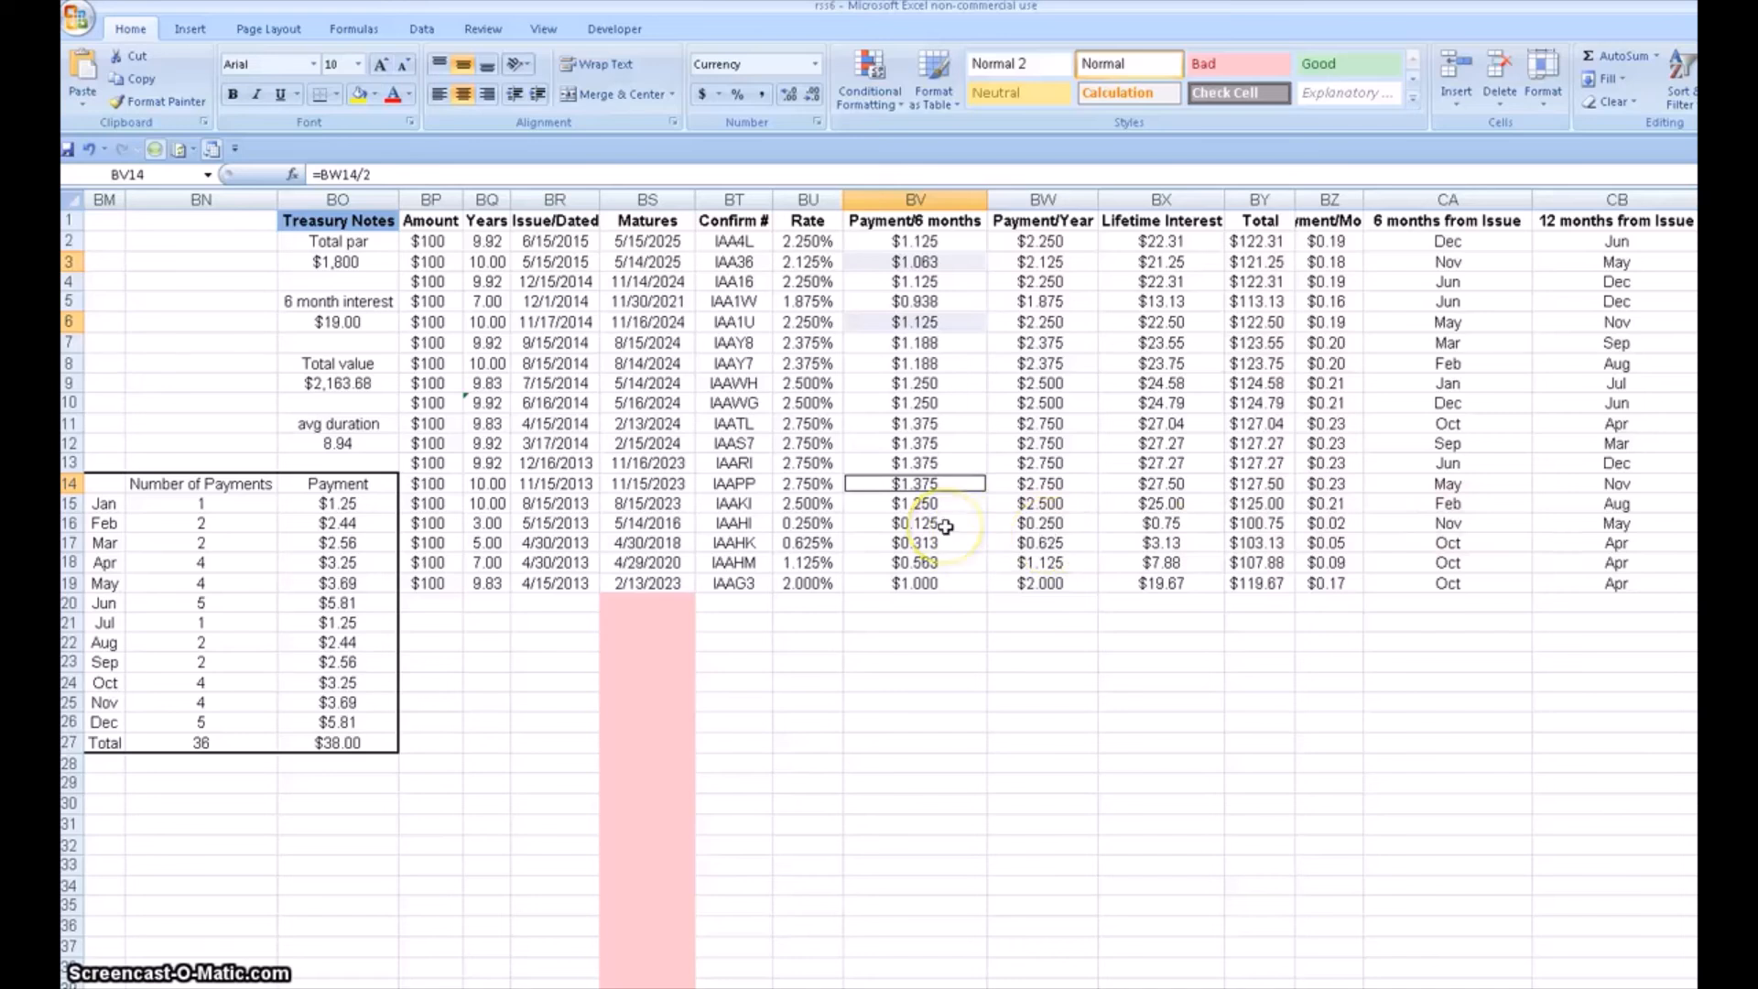
{"action": "left_click", "coordinate": [945, 526]}
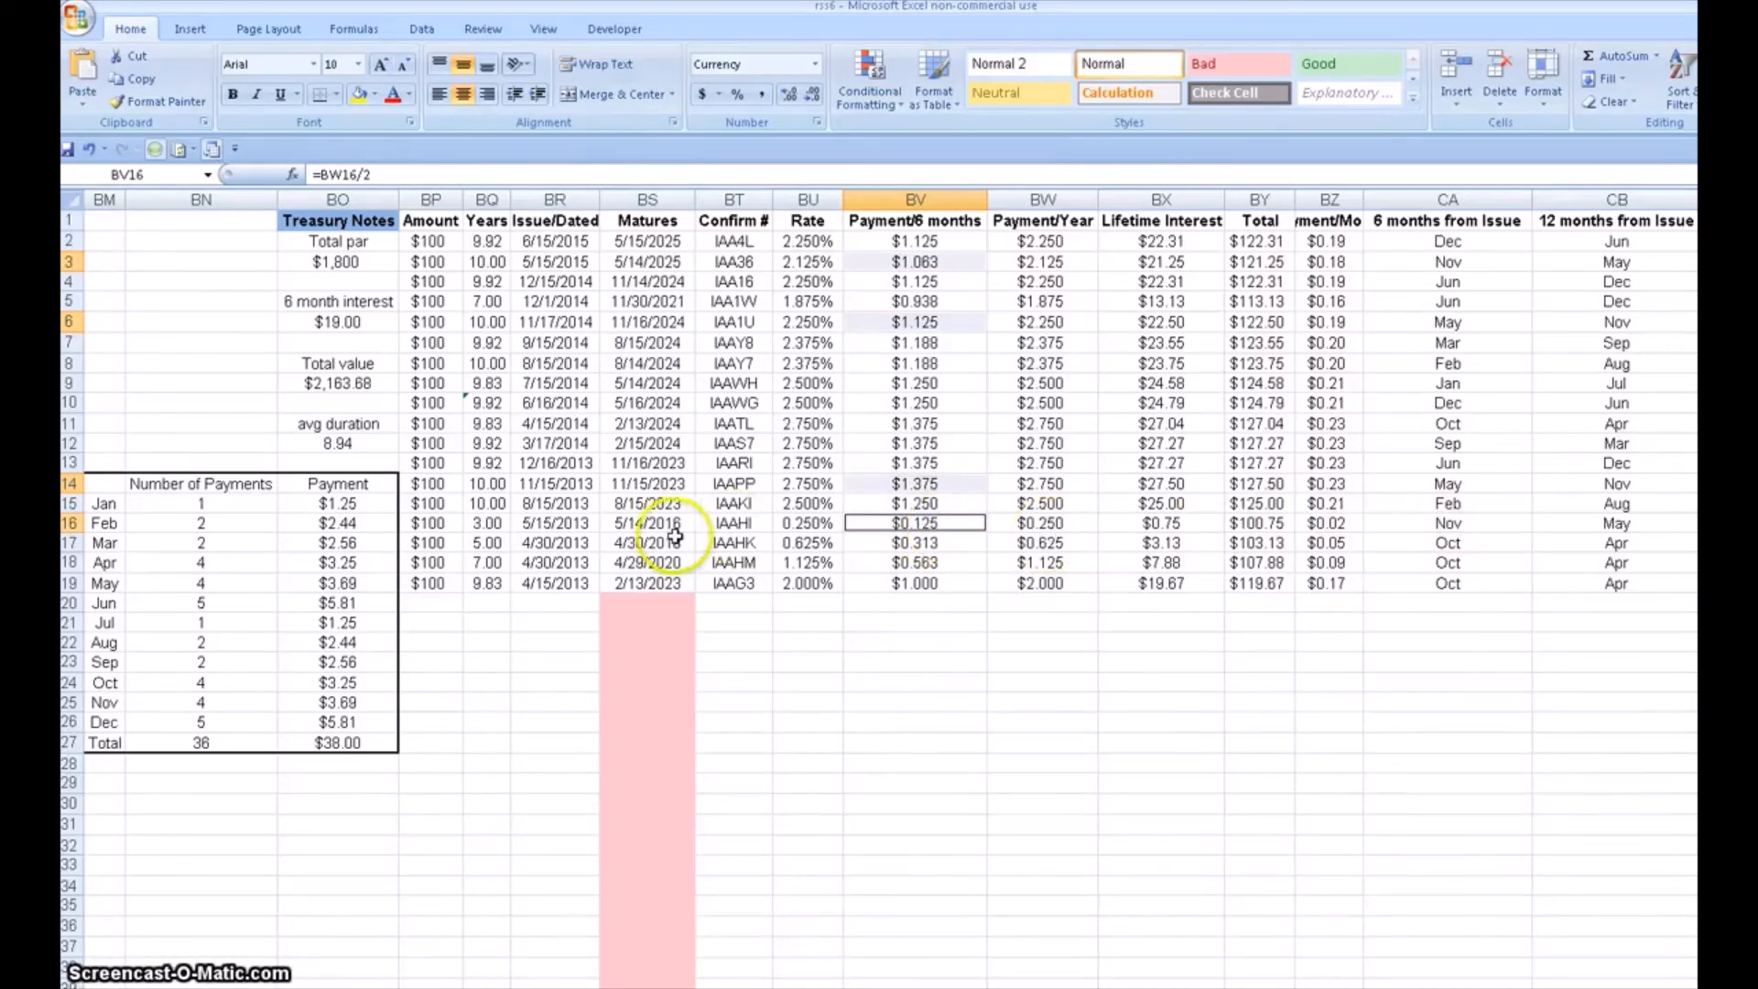
{"action": "left_click", "coordinate": [375, 586]}
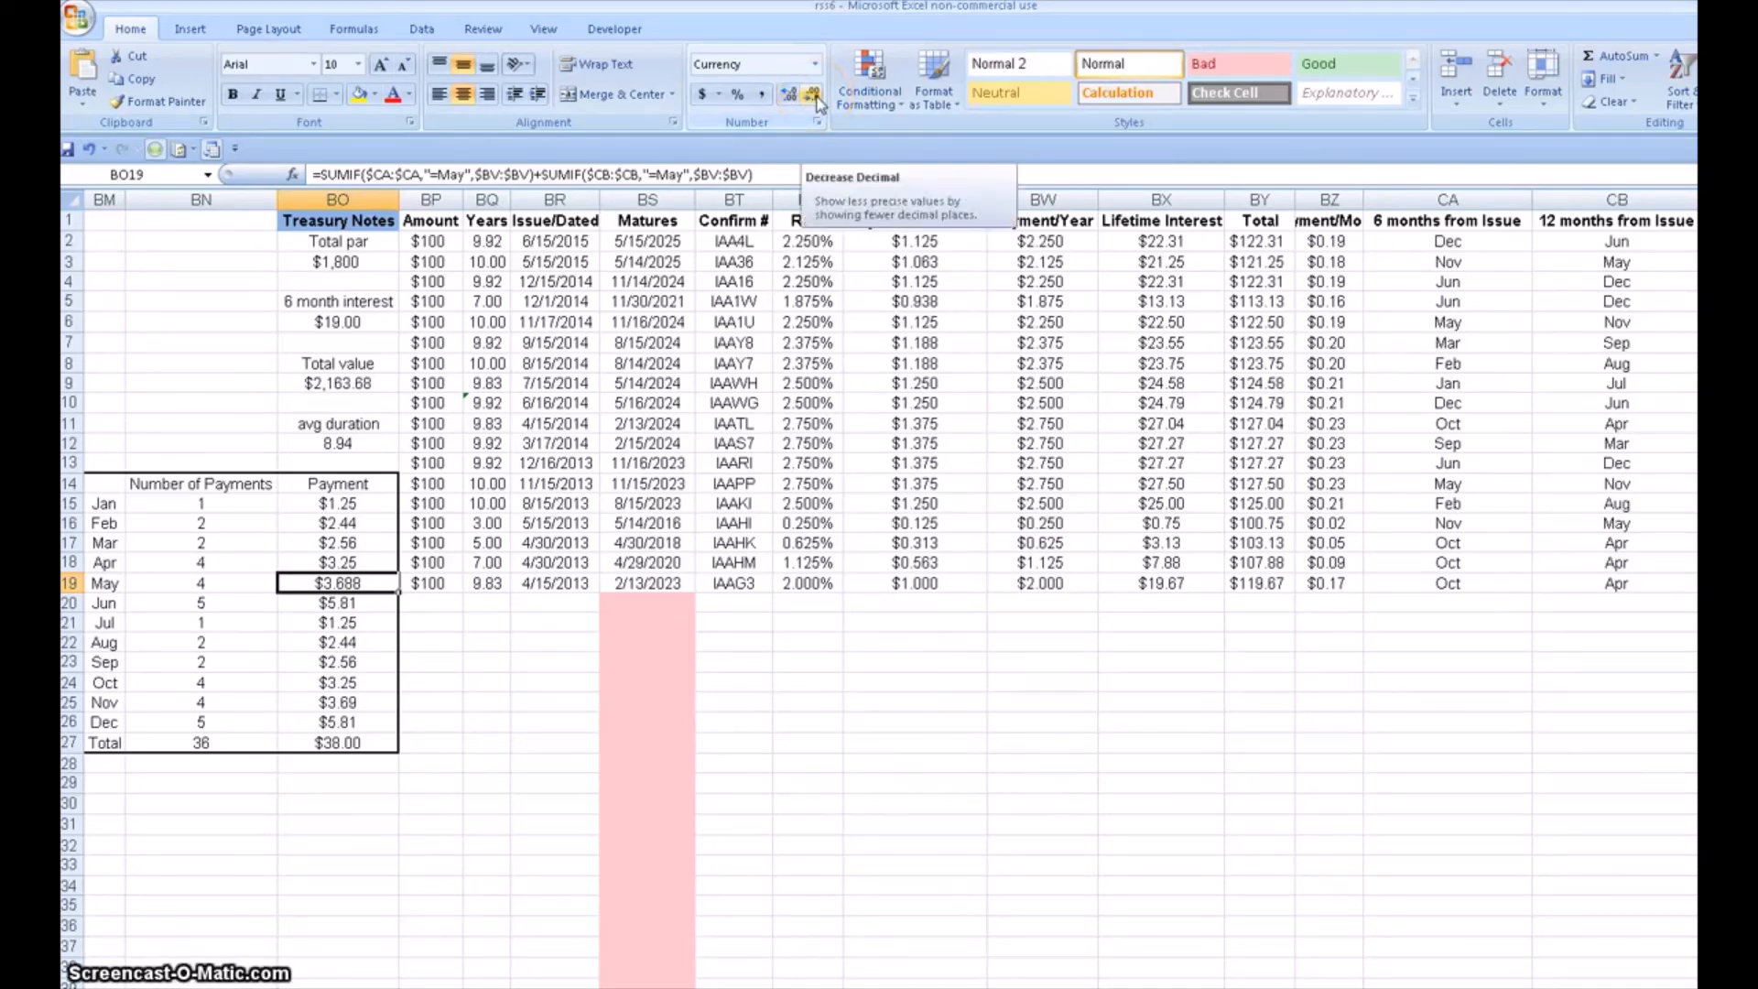
{"action": "left_click", "coordinate": [814, 95]}
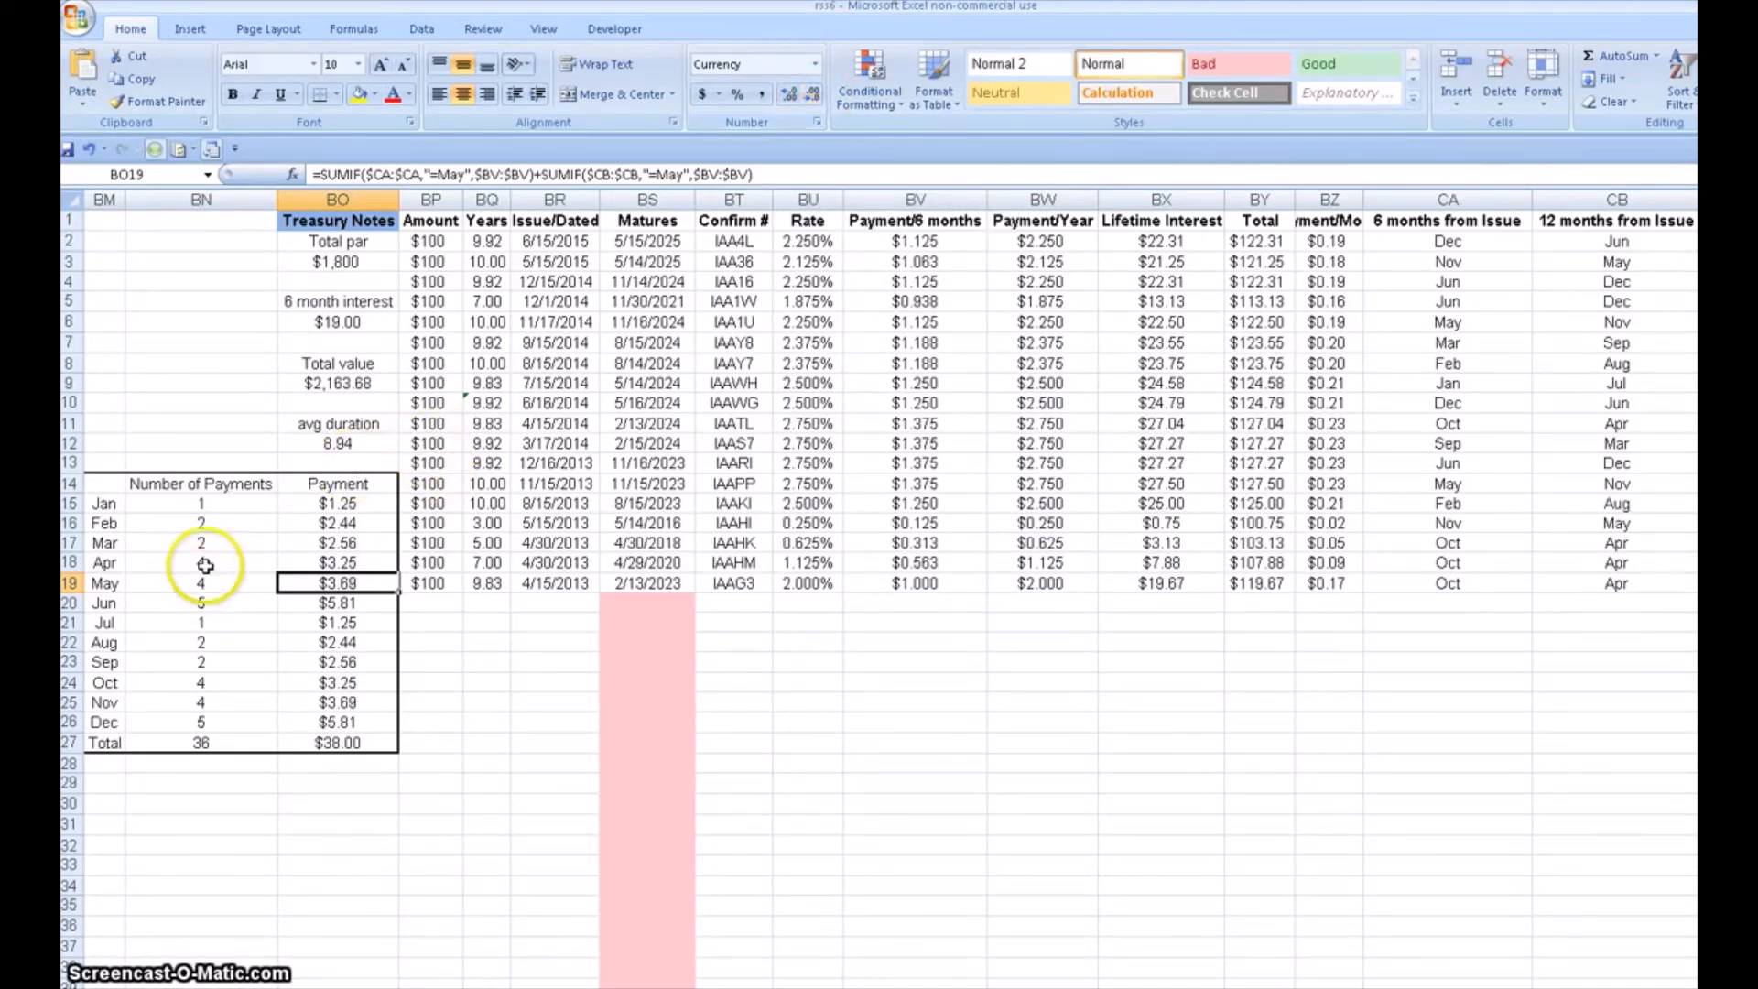
- Inspect the Total row of the monthly table and the SUM formulas under Number of Payments and Payment
{"action": "left_click_drag", "start_coordinate": [102, 742], "coordinate": [303, 742]}
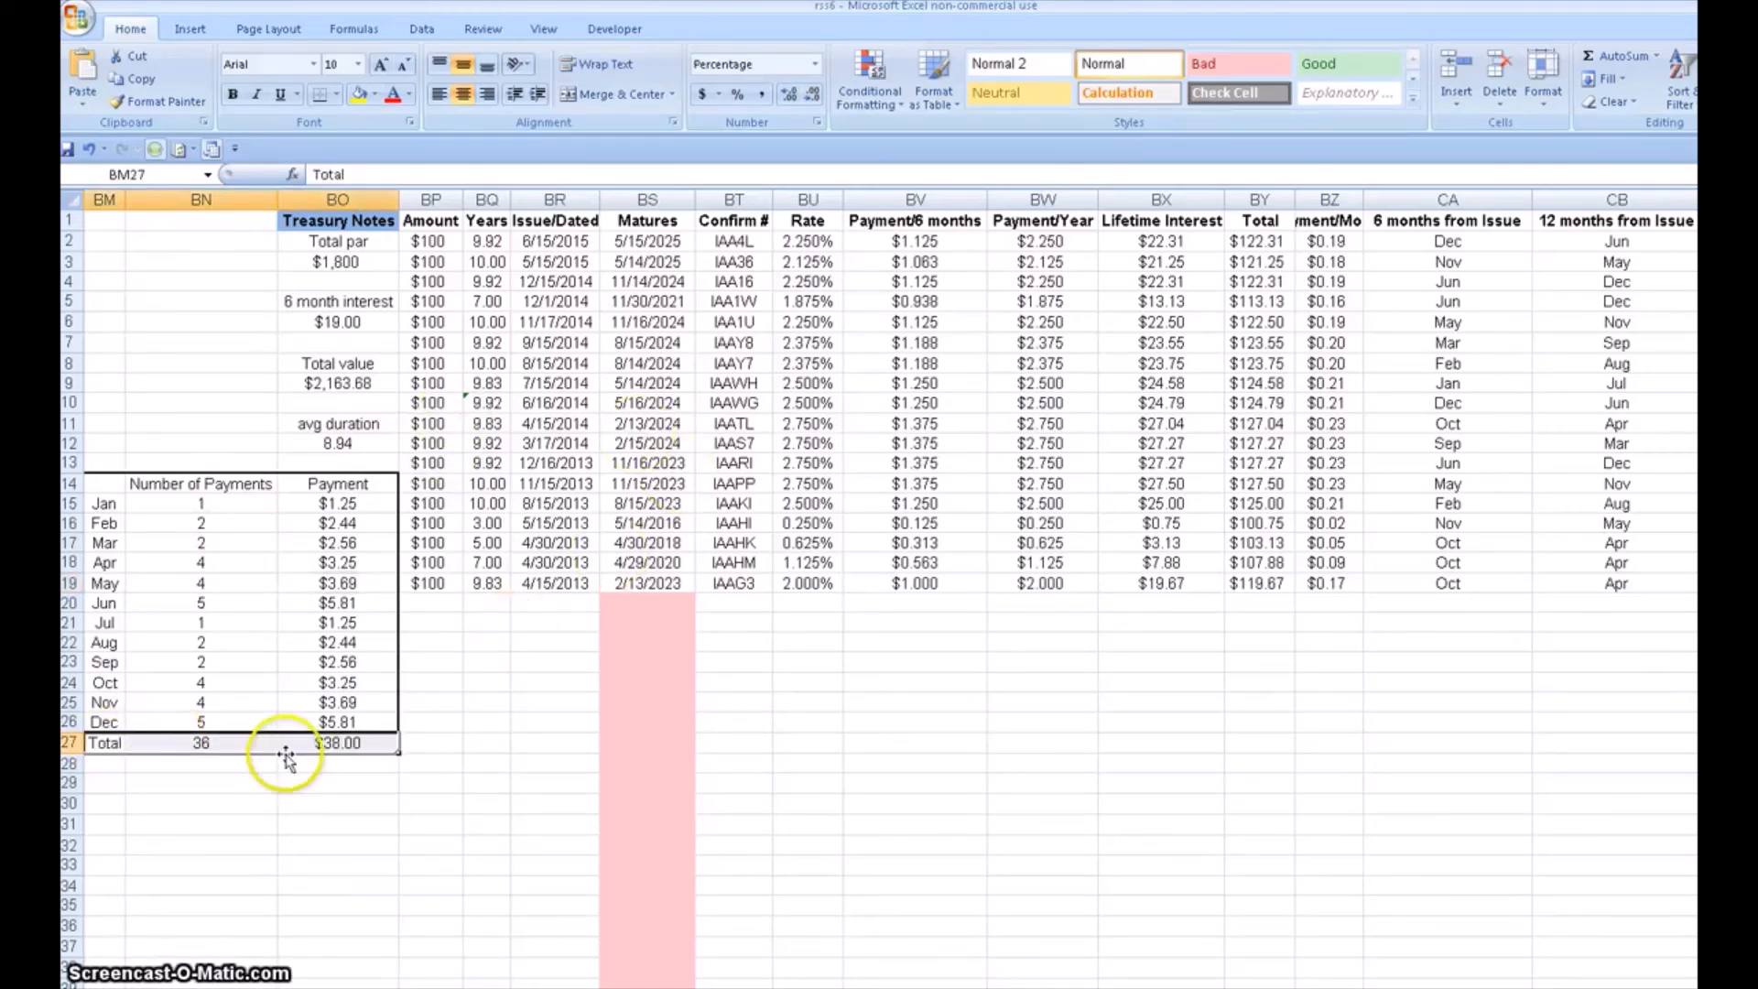
{"action": "left_click", "coordinate": [237, 743]}
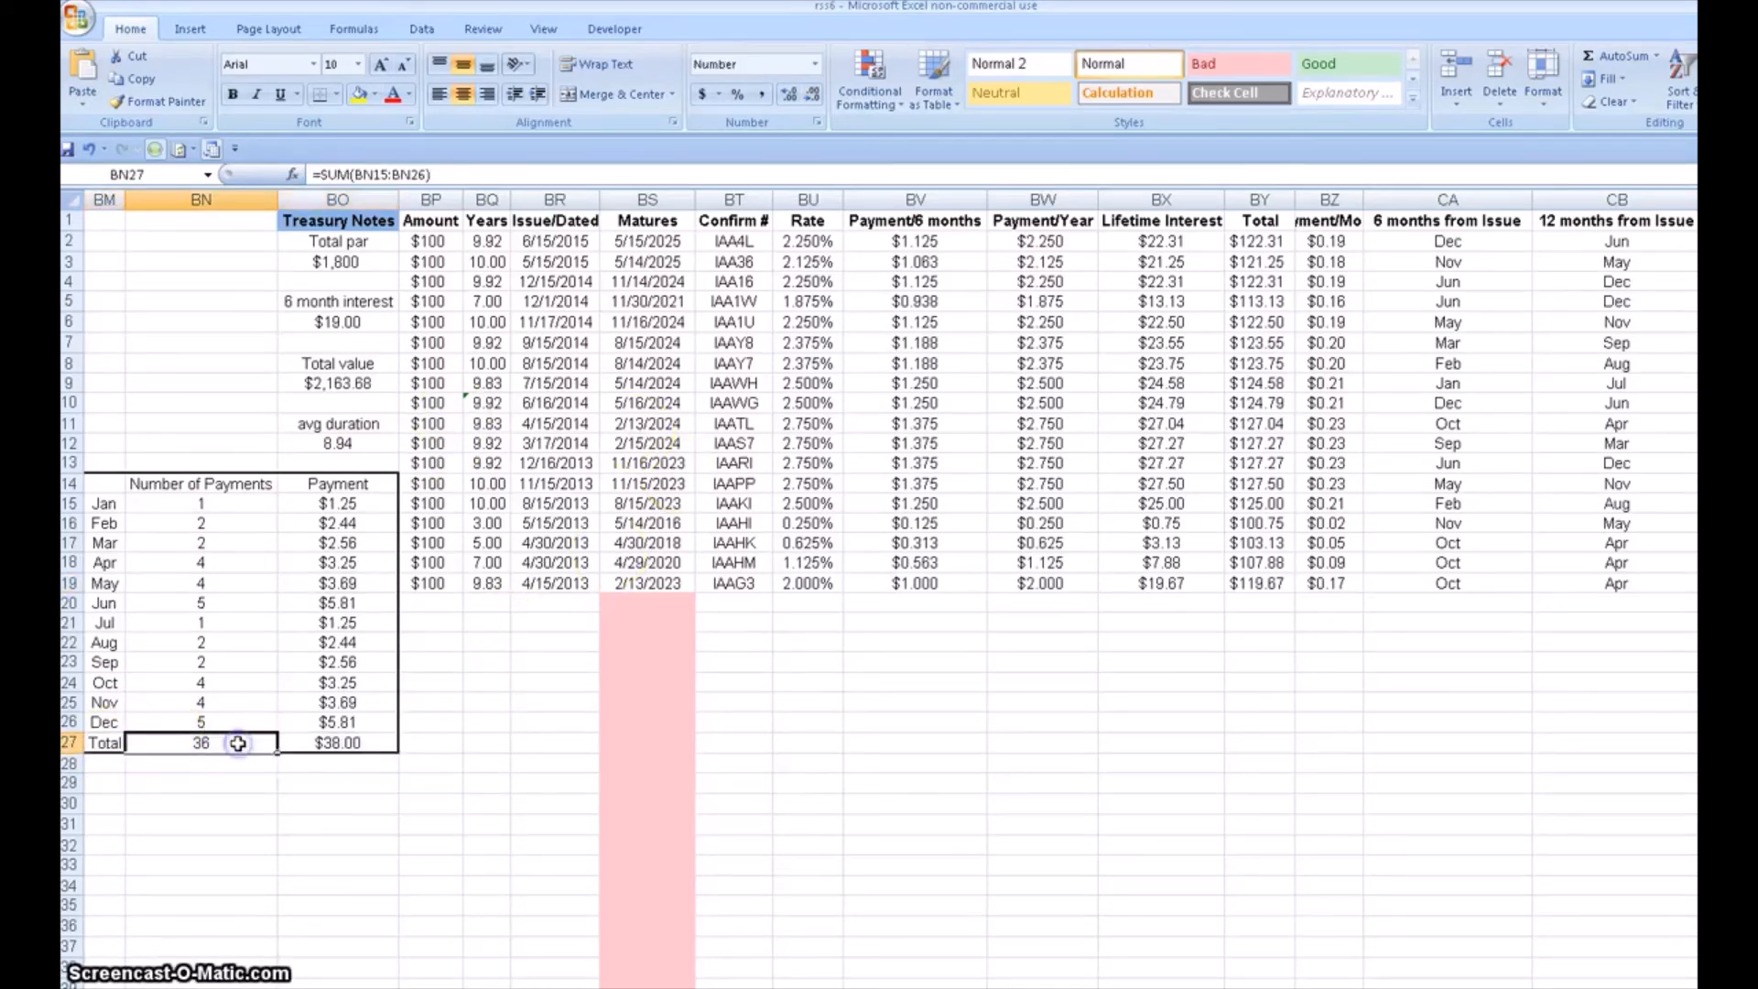
{"action": "left_click", "coordinate": [348, 742]}
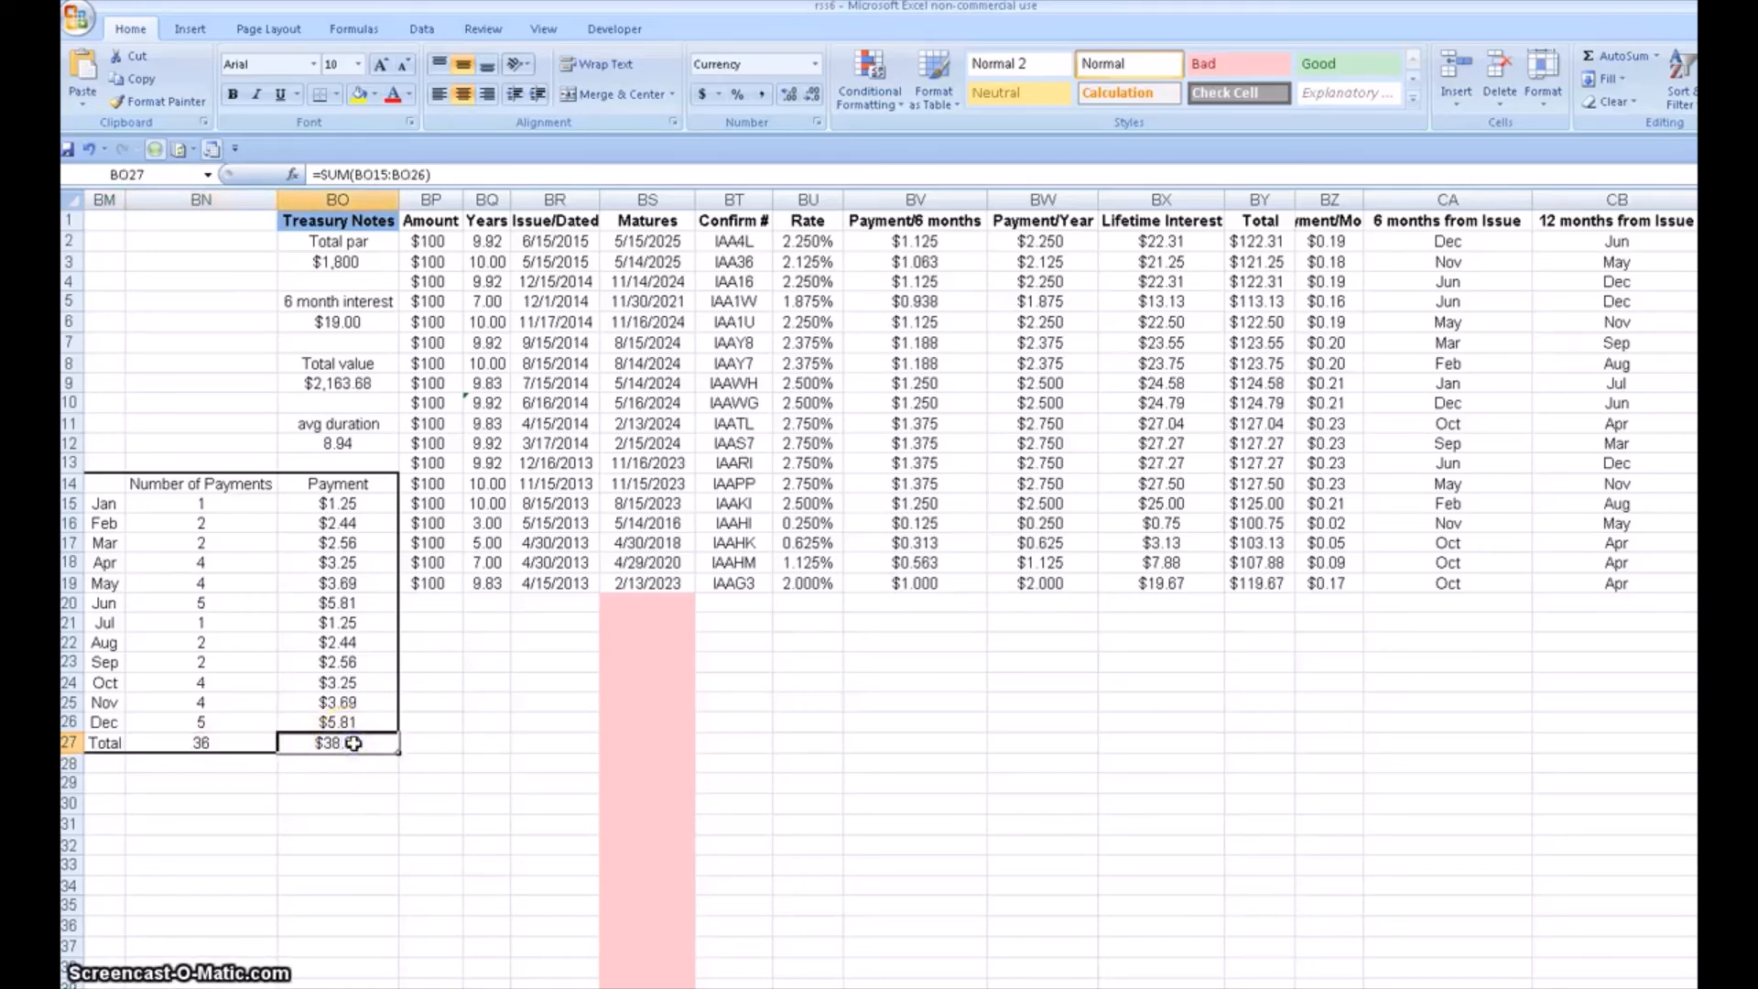
{"action": "left_click", "coordinate": [365, 743]}
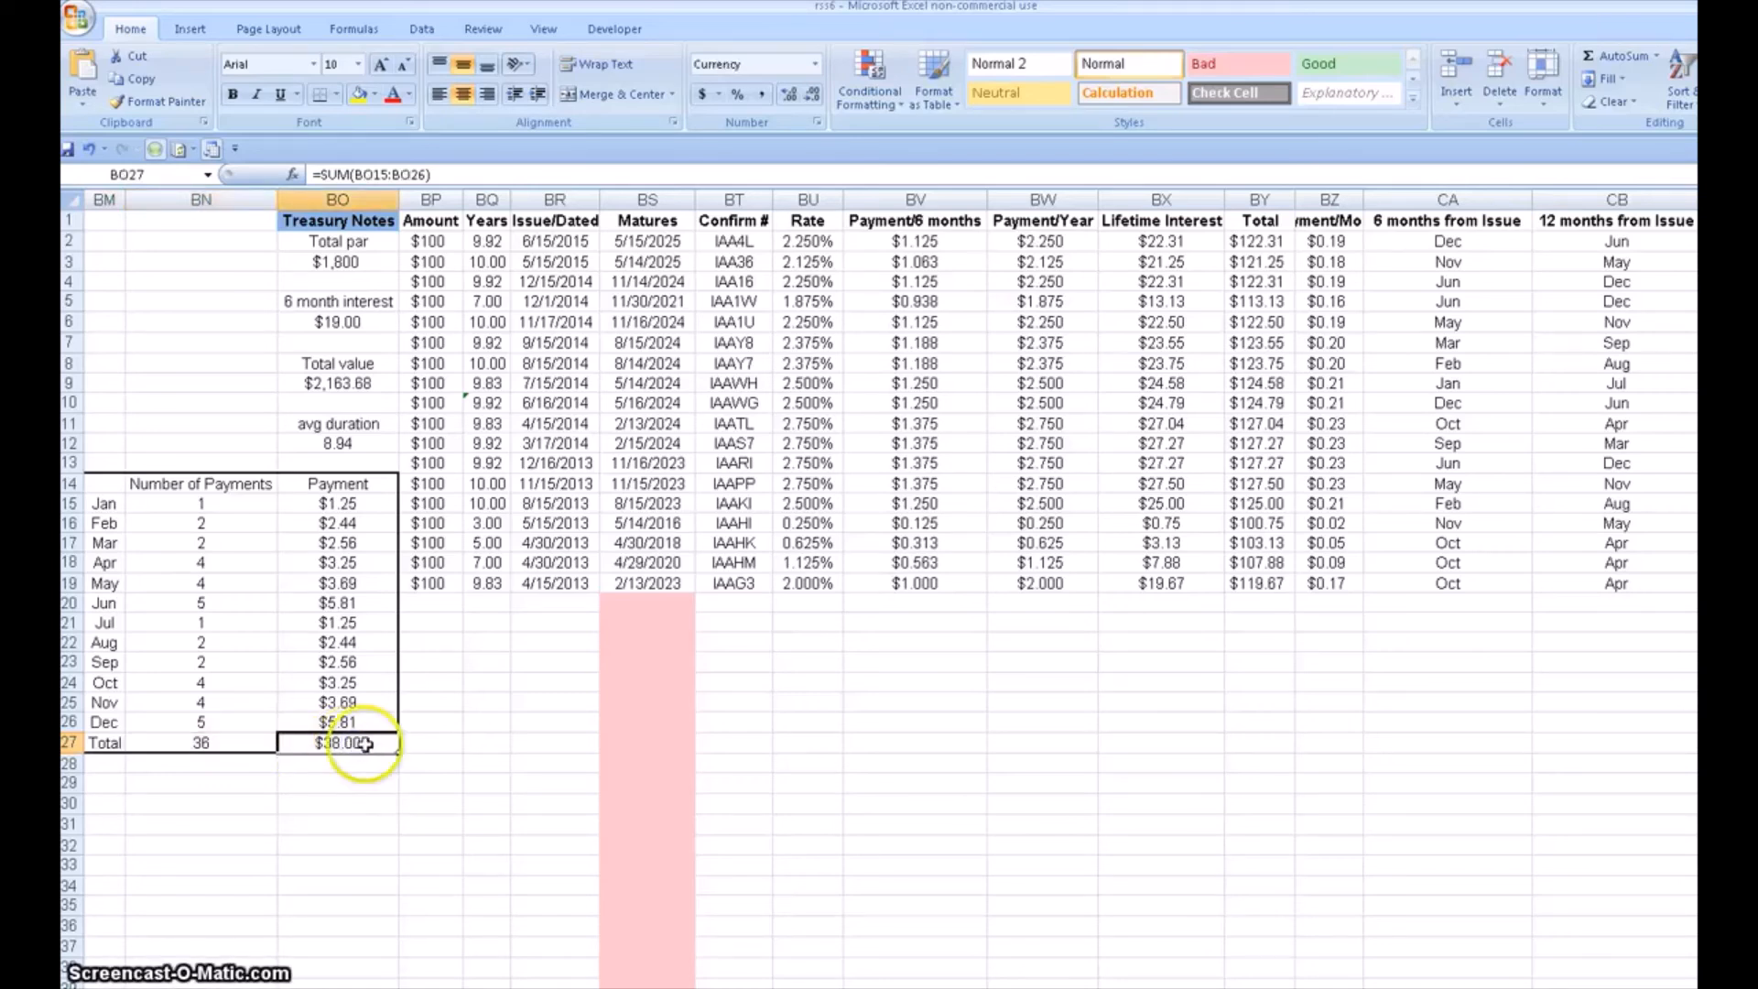
{"action": "left_click", "coordinate": [245, 786]}
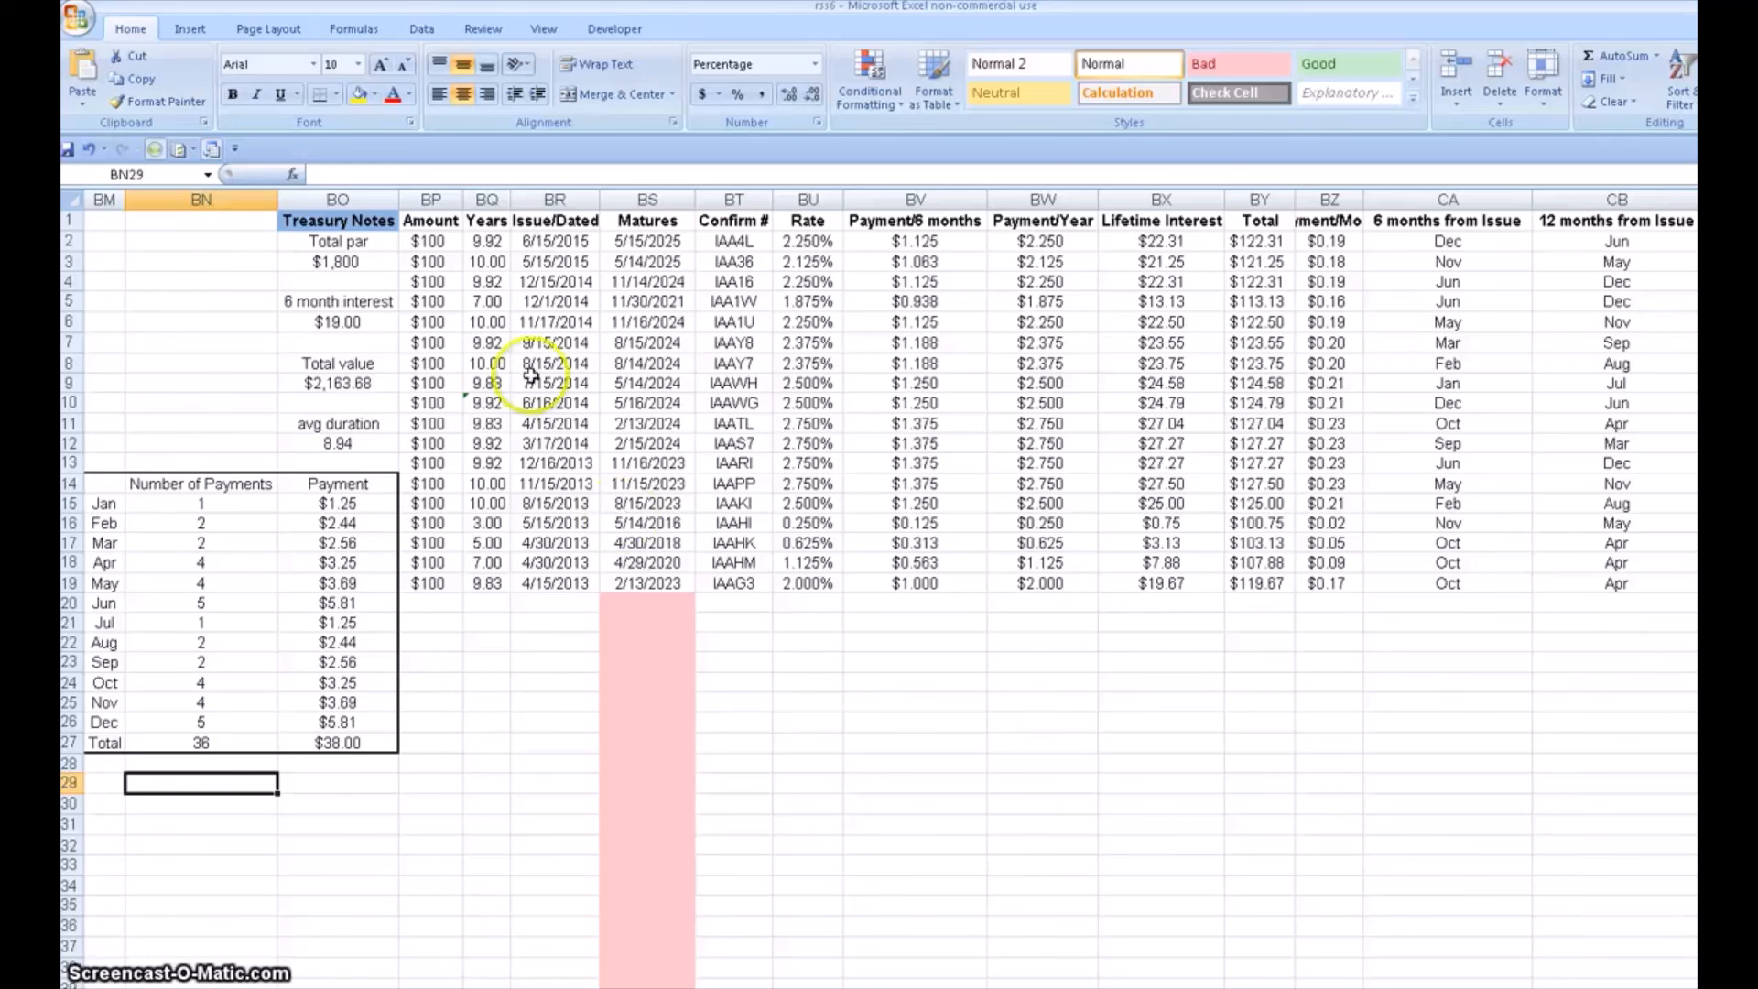
- Review the full block of note data, the 6 and 12 months from Issue columns, and the monthly payments table
{"action": "left_click_drag", "start_coordinate": [428, 240], "coordinate": [1602, 602]}
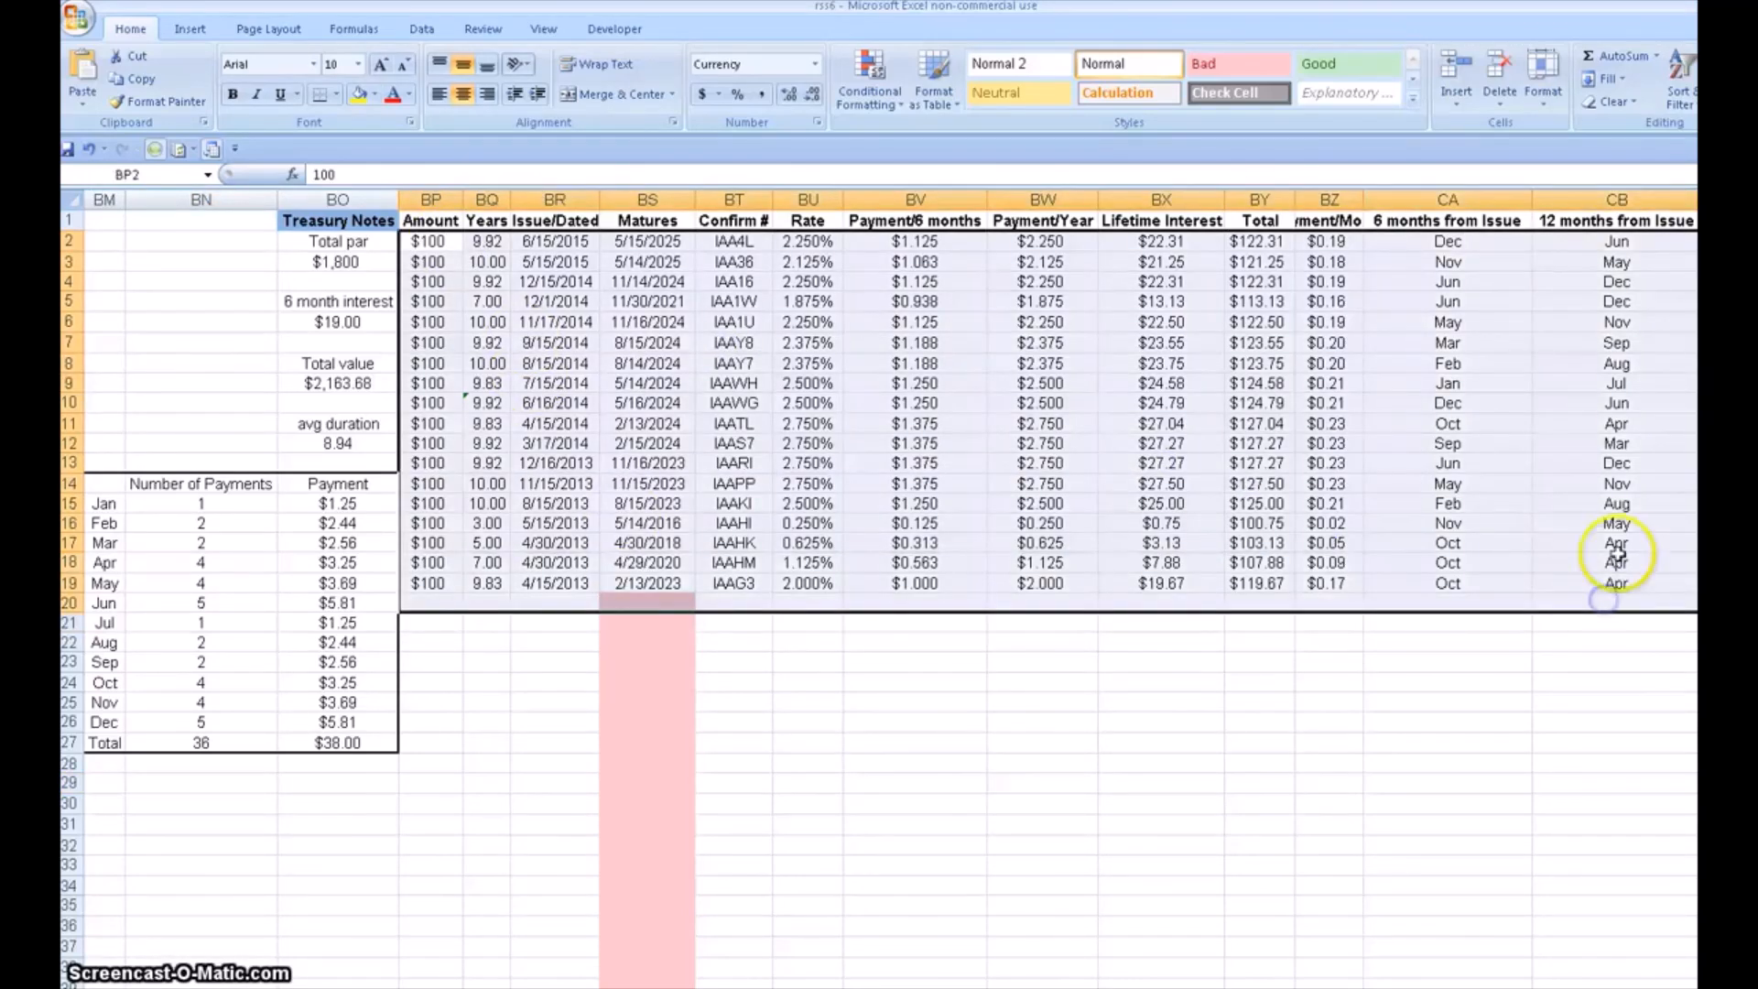
{"action": "left_click", "coordinate": [1615, 552]}
{"action": "left_click_drag", "start_coordinate": [1447, 241], "coordinate": [1616, 562]}
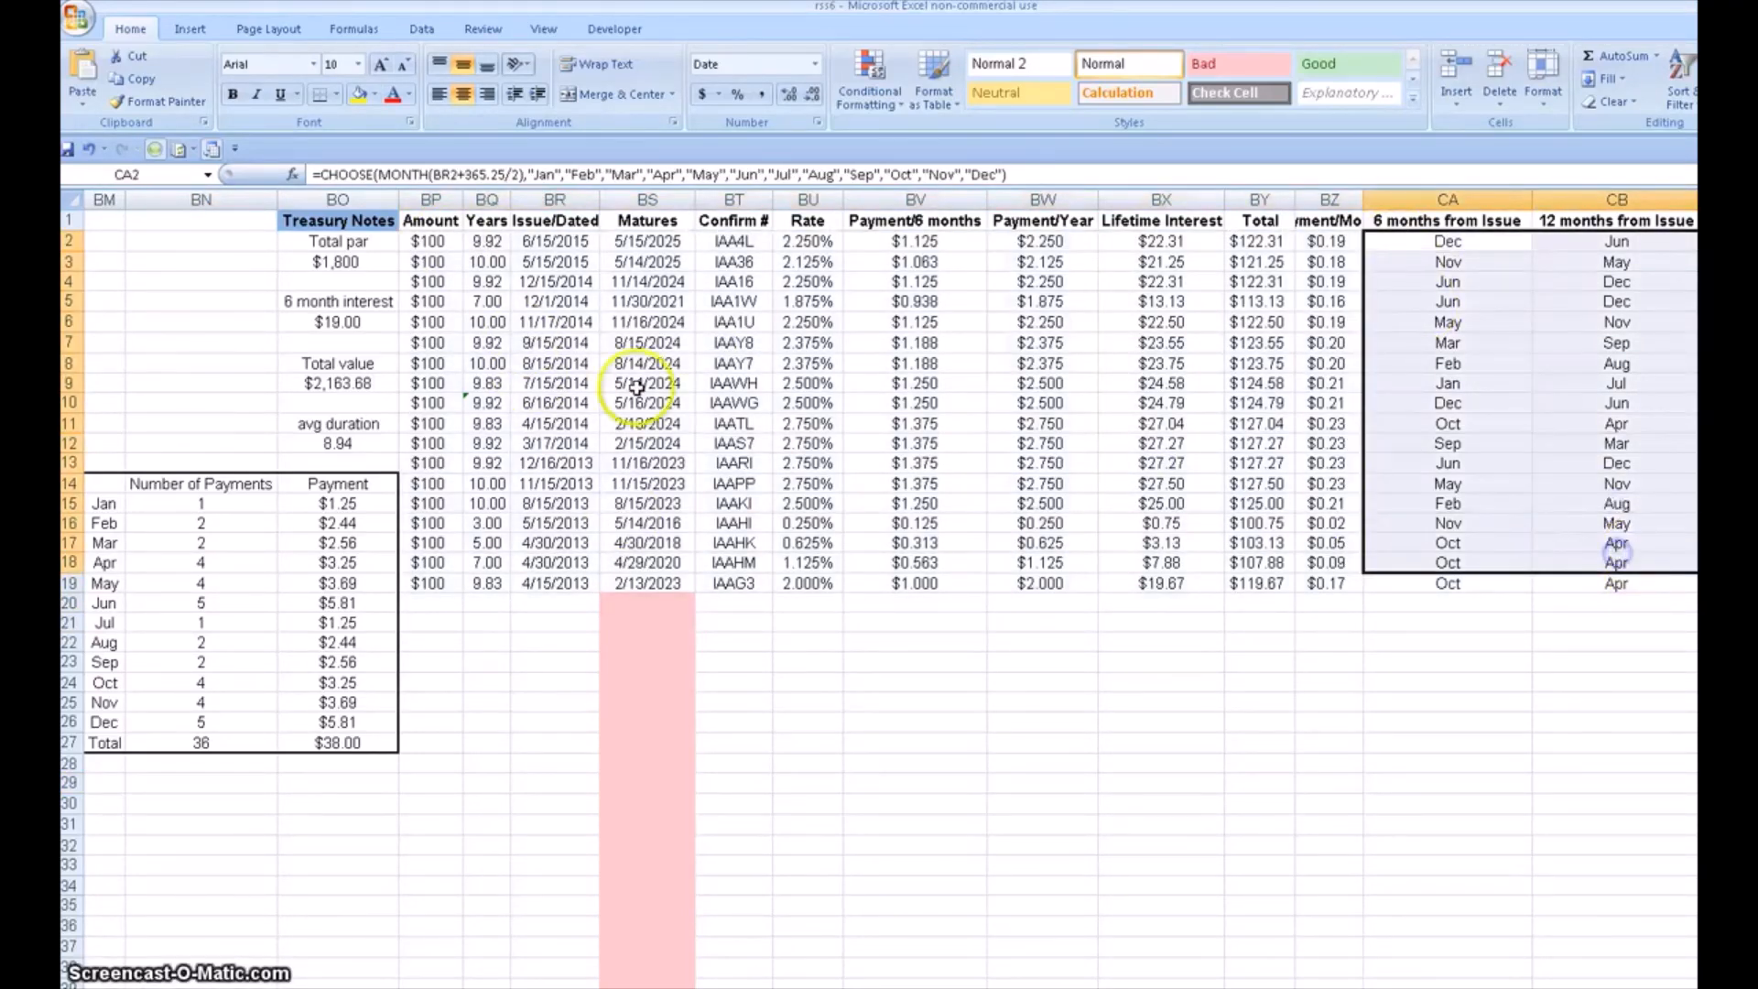
{"action": "left_click_drag", "start_coordinate": [110, 483], "coordinate": [330, 732]}
{"action": "left_click", "coordinate": [322, 784]}
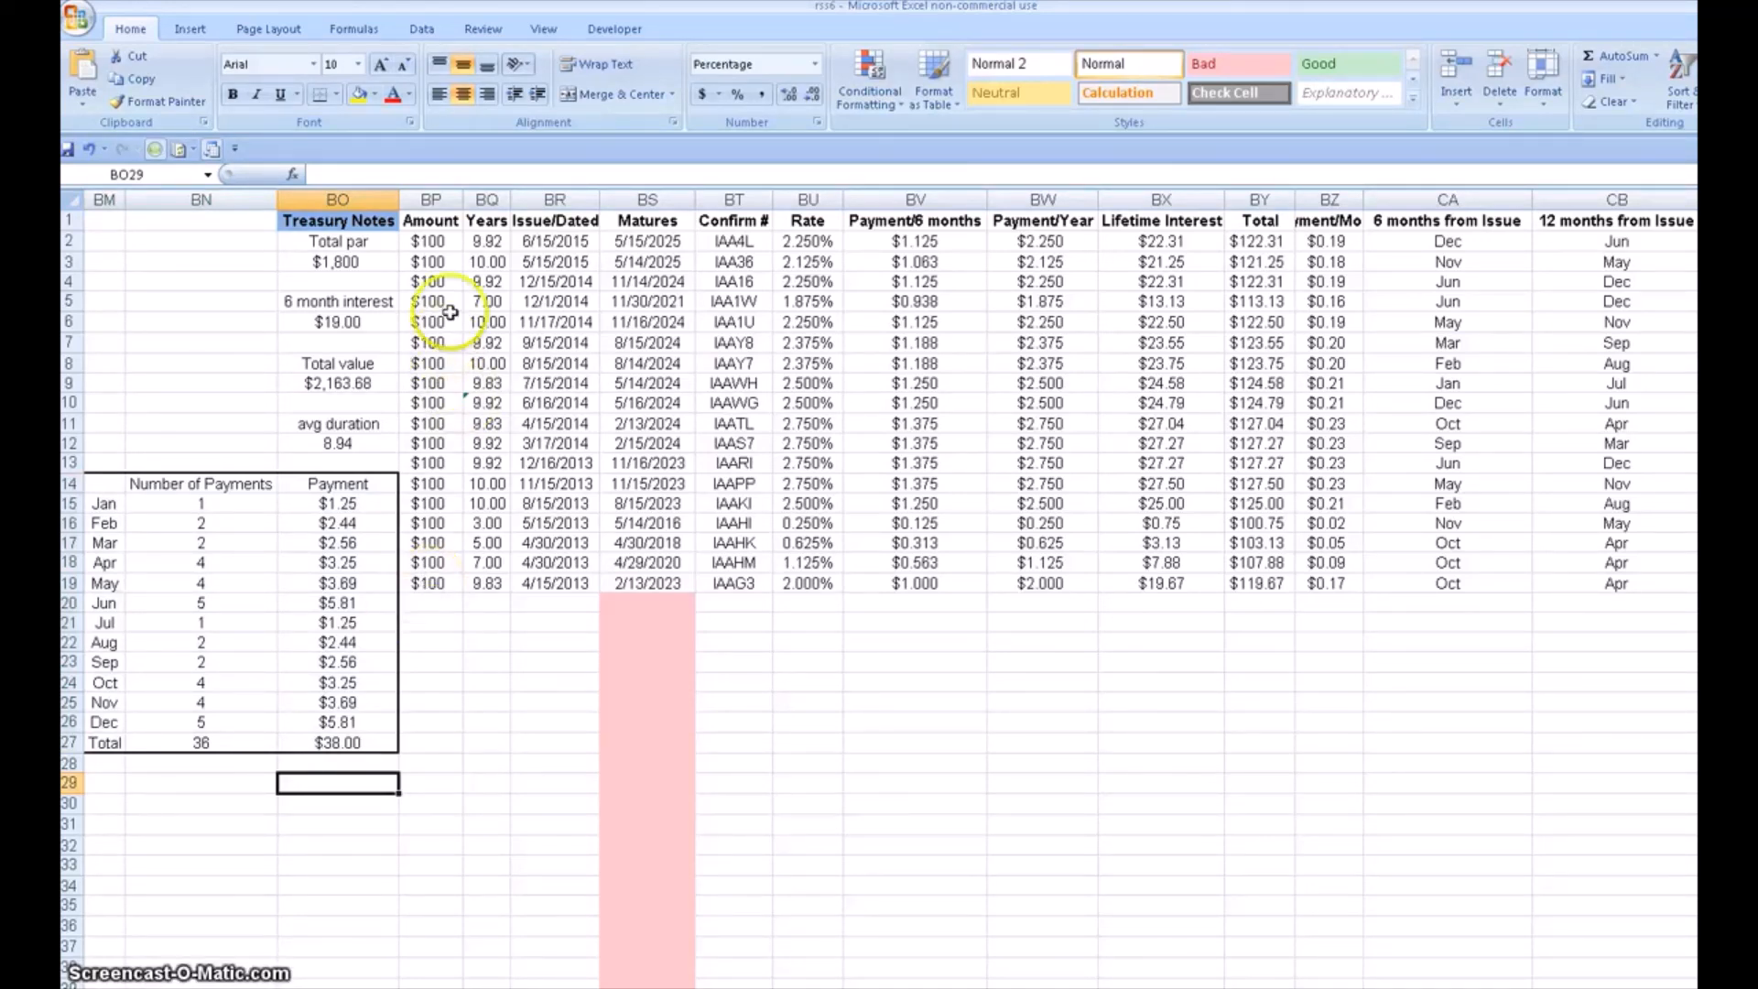
- Set the Amount of the note in row 3 to 10000 and widen the Total column to fit its value
{"action": "left_click", "coordinate": [432, 263]}
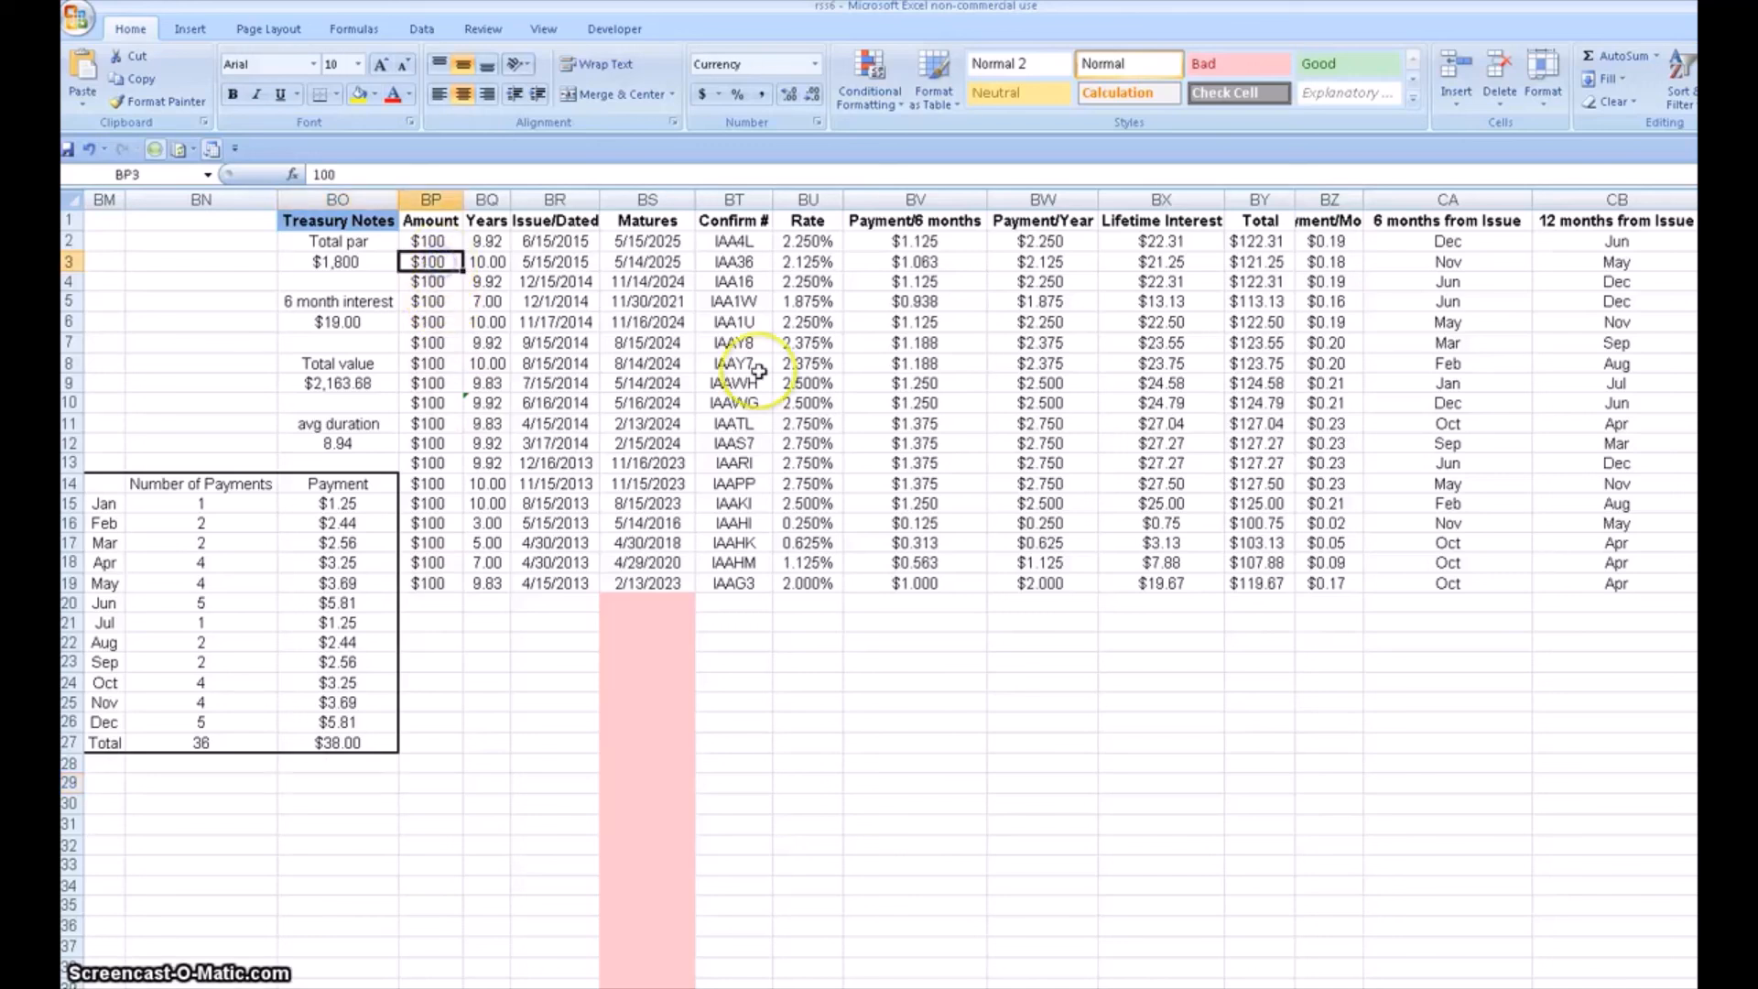
{"action": "type", "text": "10"}
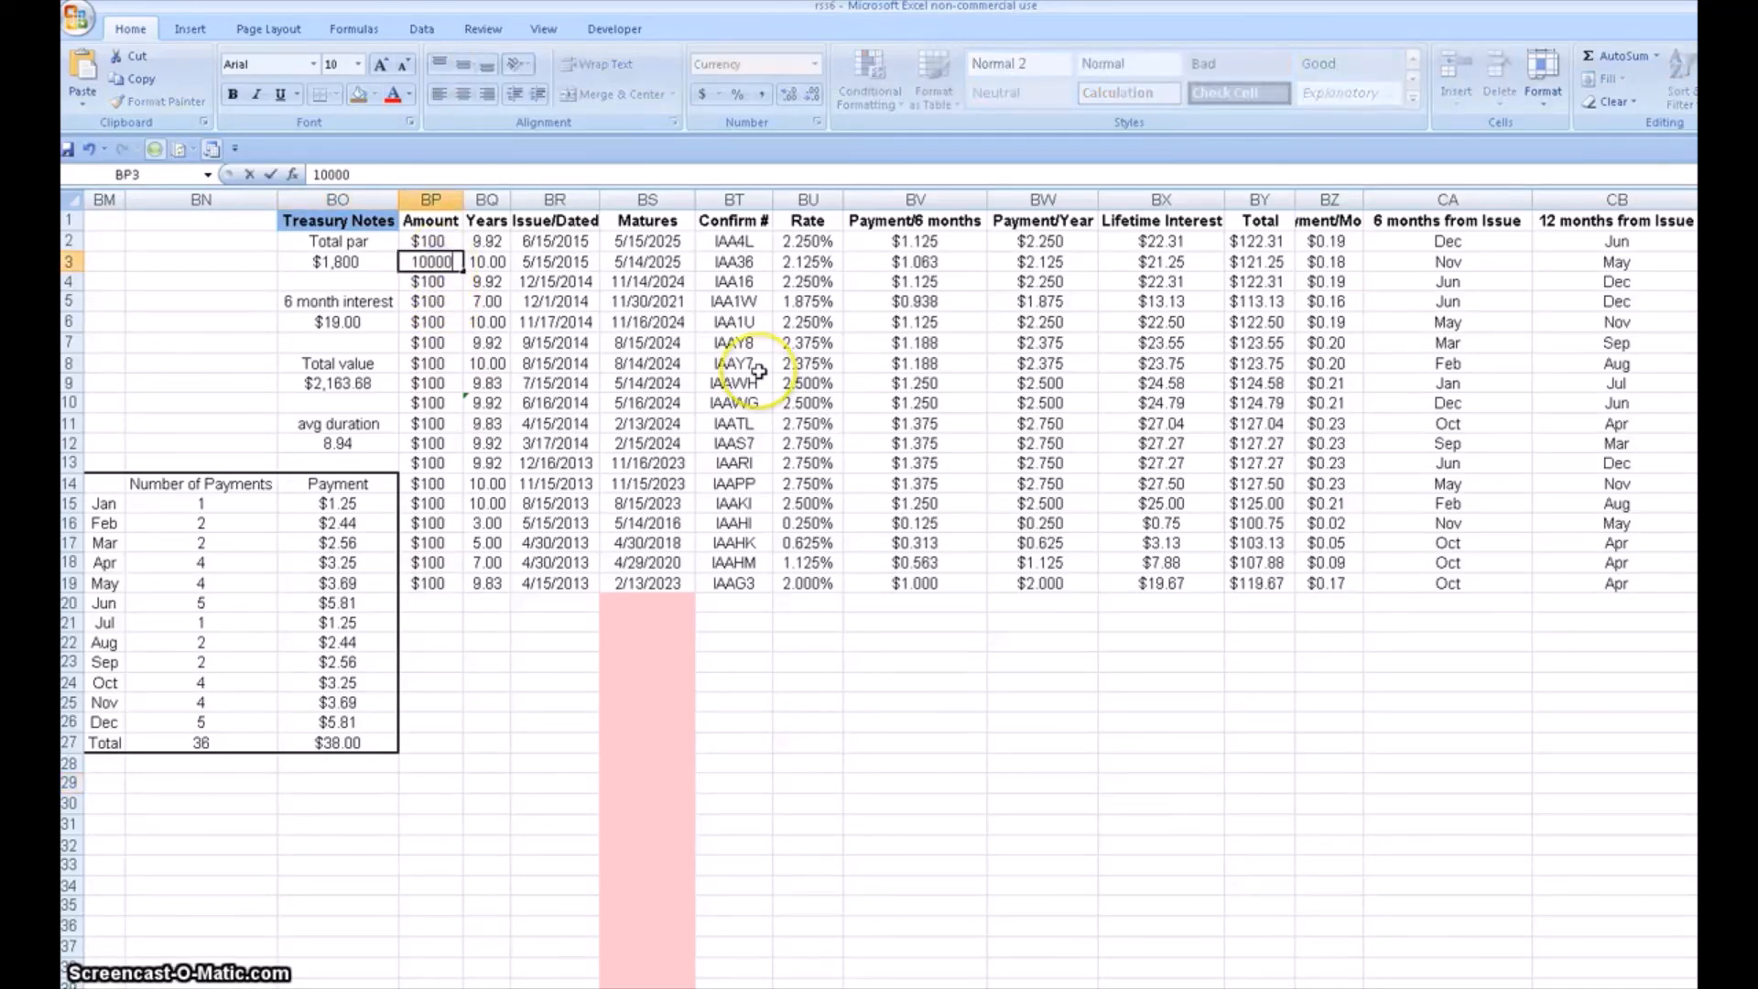
{"action": "key", "text": "Return"}
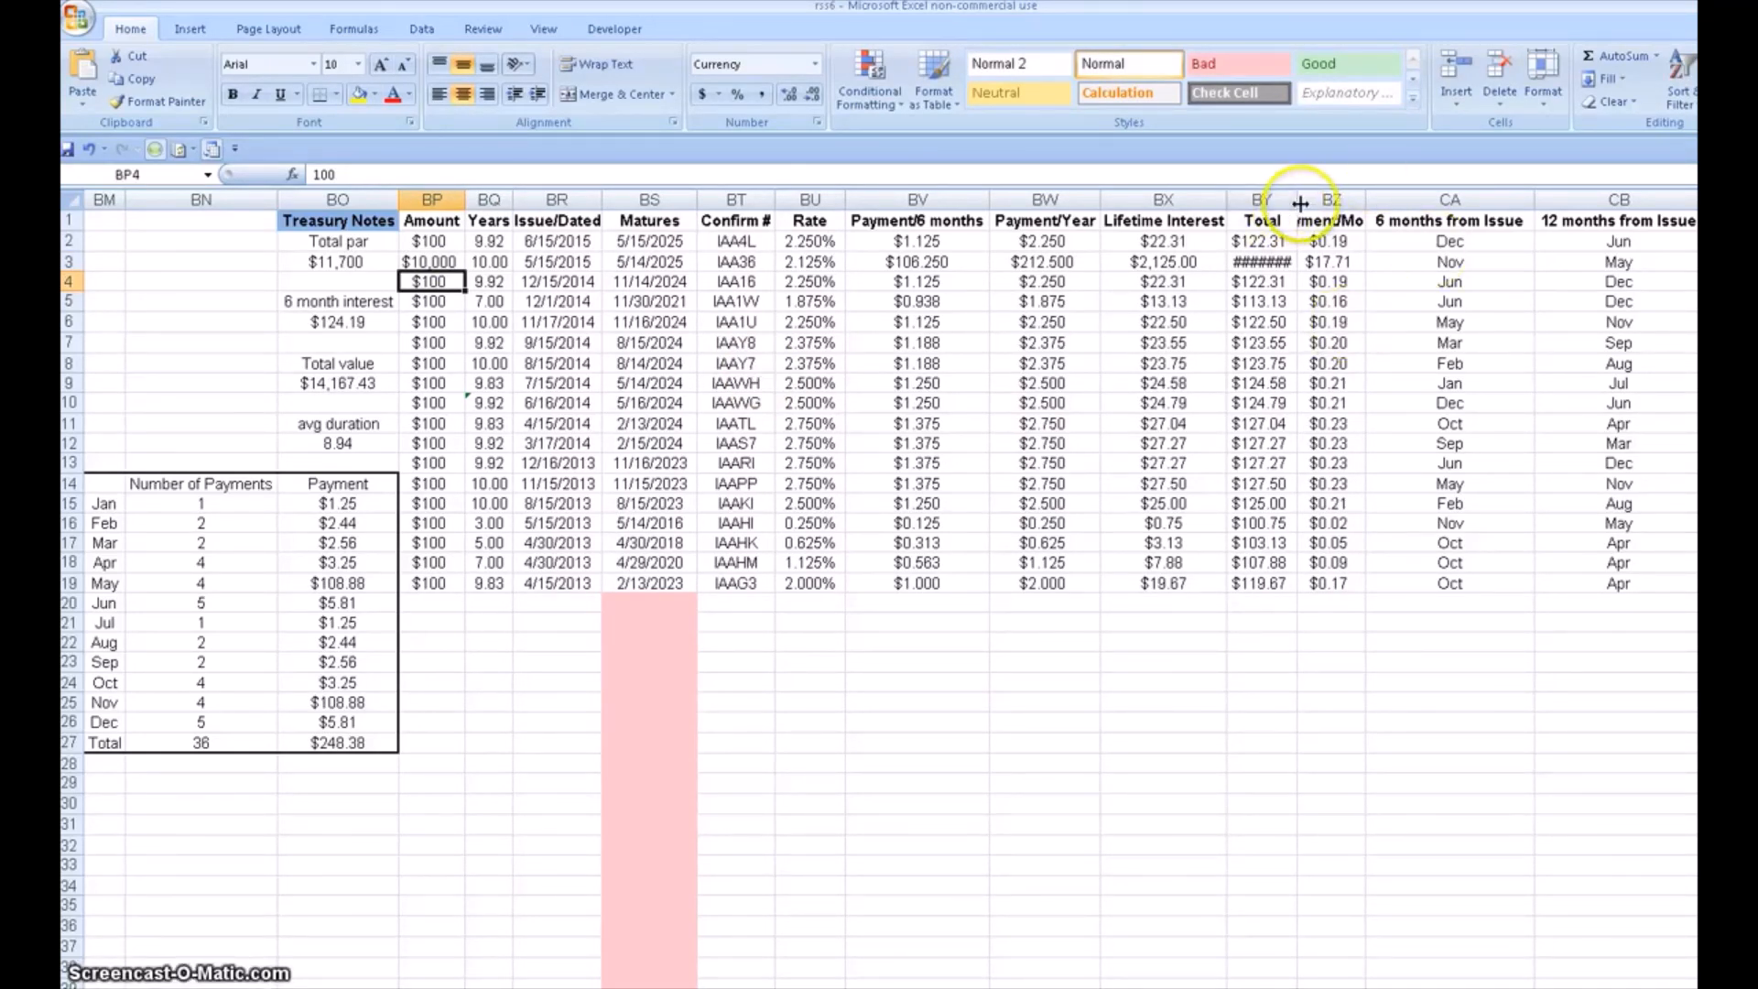
{"action": "left_click_drag", "start_coordinate": [1297, 199], "coordinate": [1319, 200]}
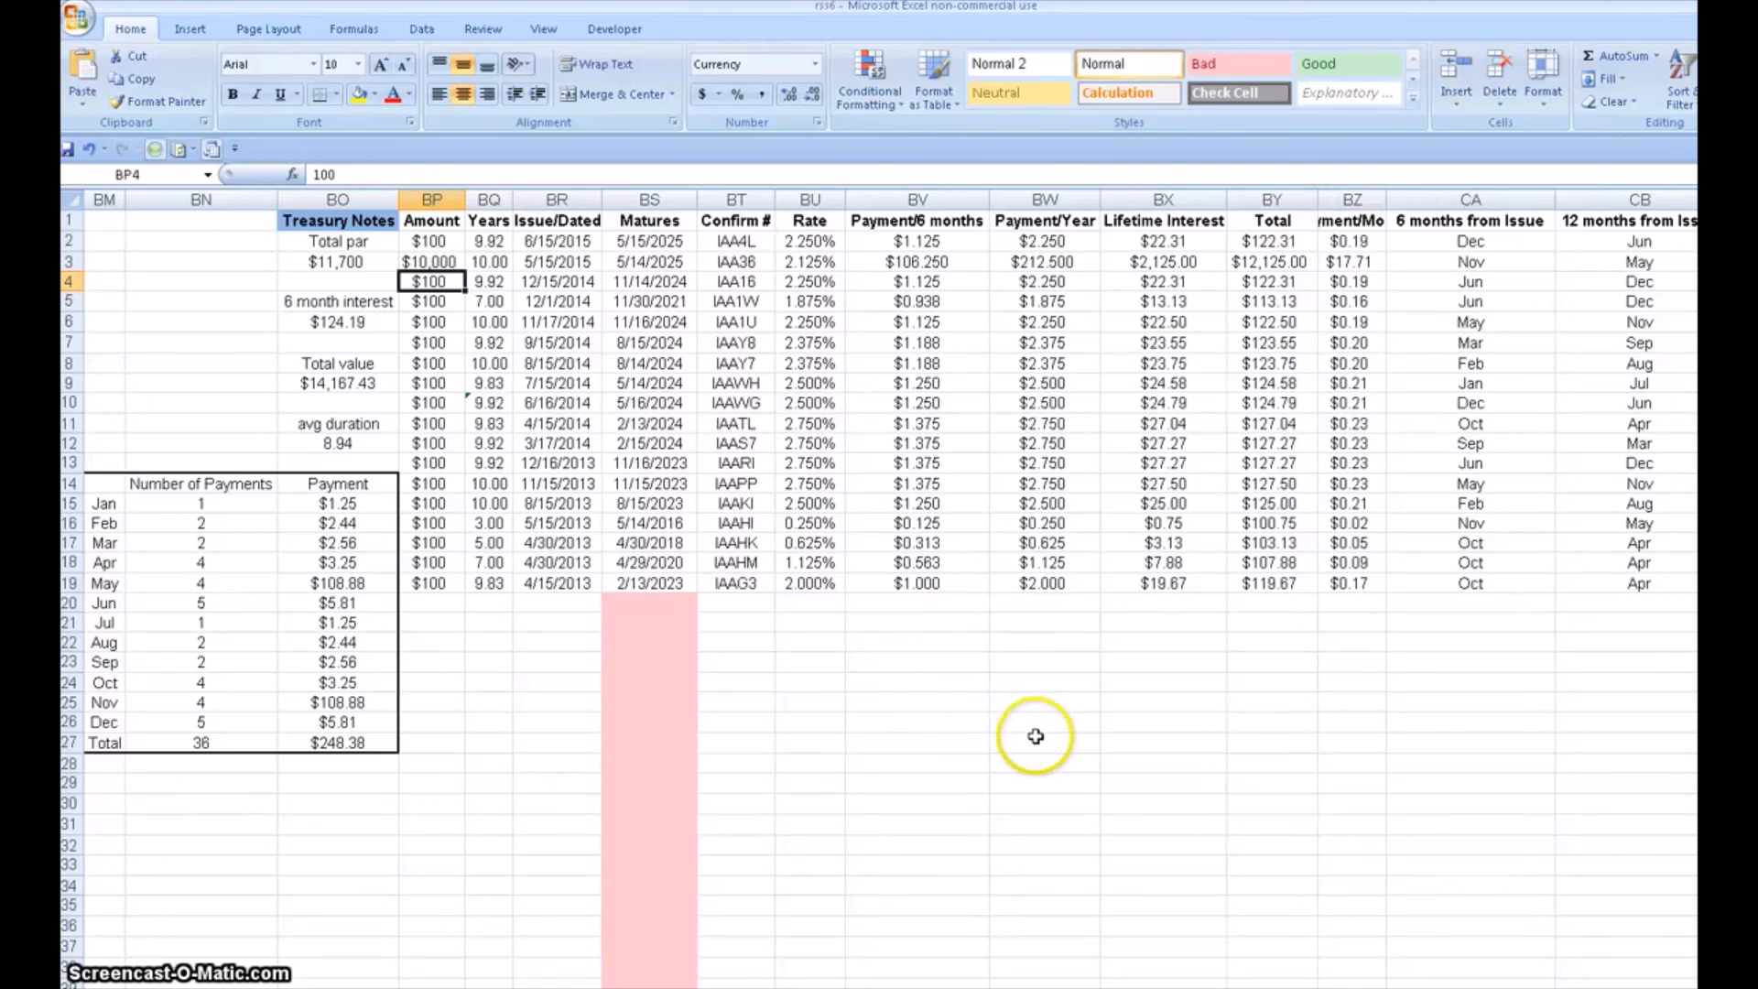
- Undo the widening of the Total column and the Amount change on the row 3 note
{"action": "key", "text": "ctrl+z"}
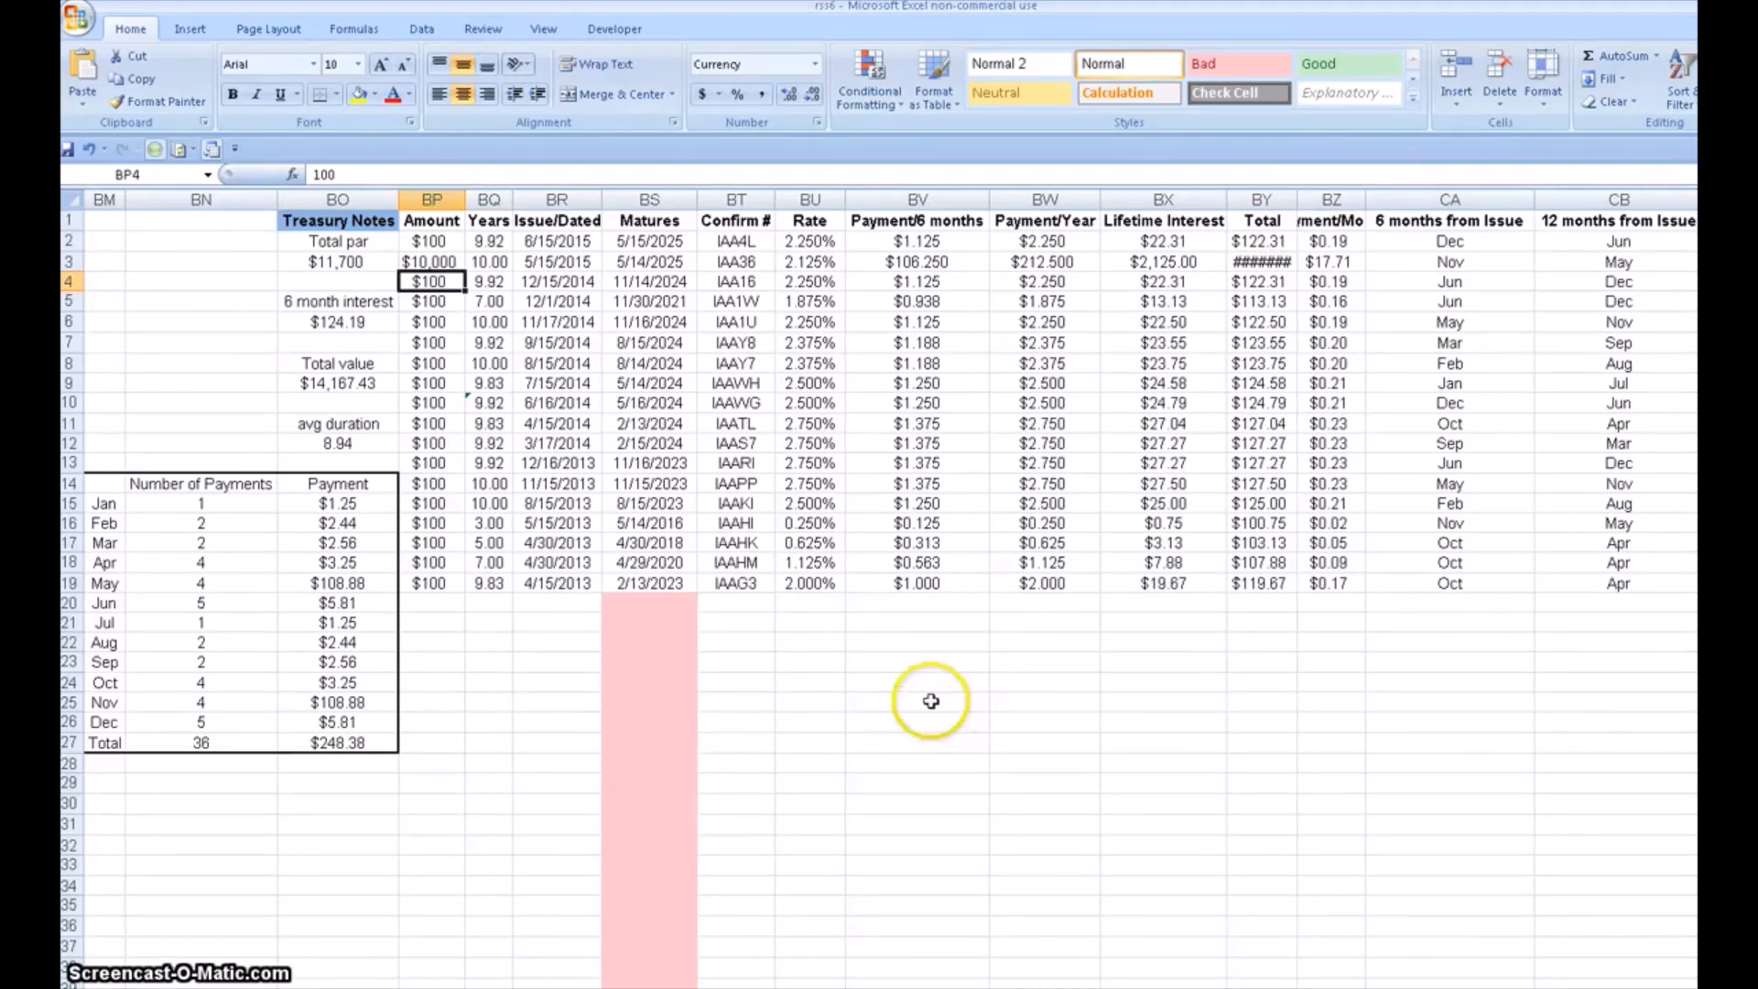
{"action": "left_click", "coordinate": [932, 701]}
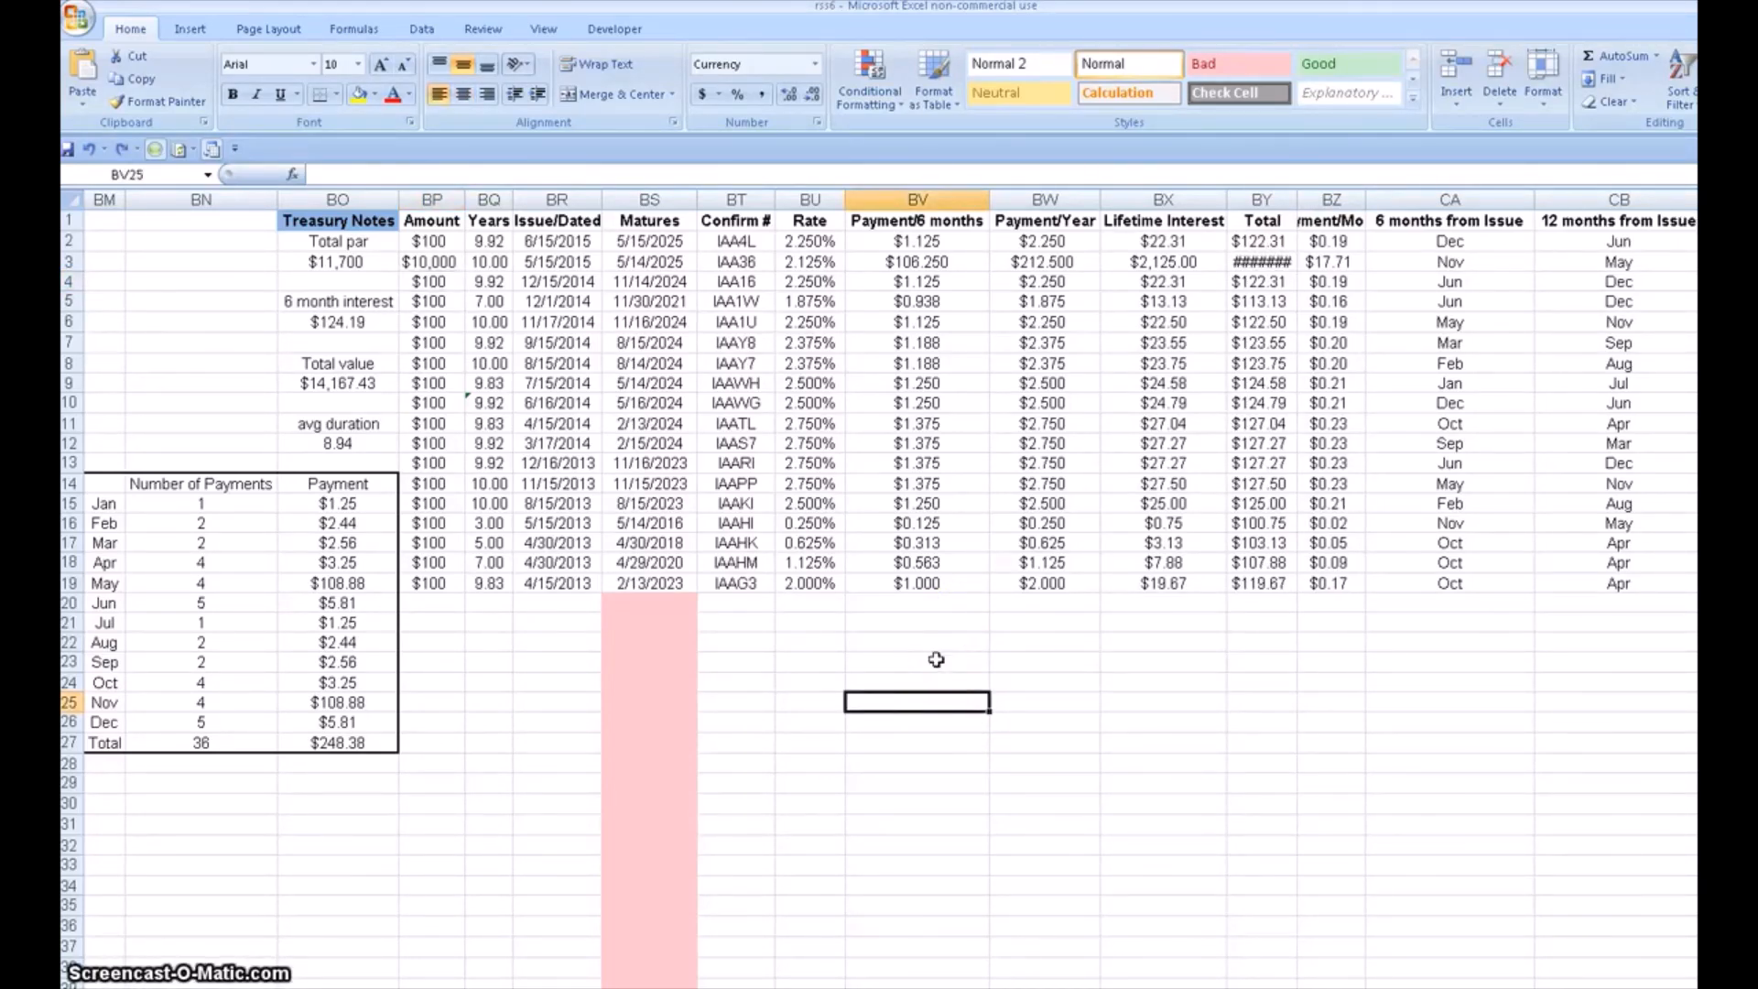
{"action": "key", "text": "ctrl+z"}
{"action": "left_click", "coordinate": [934, 659]}
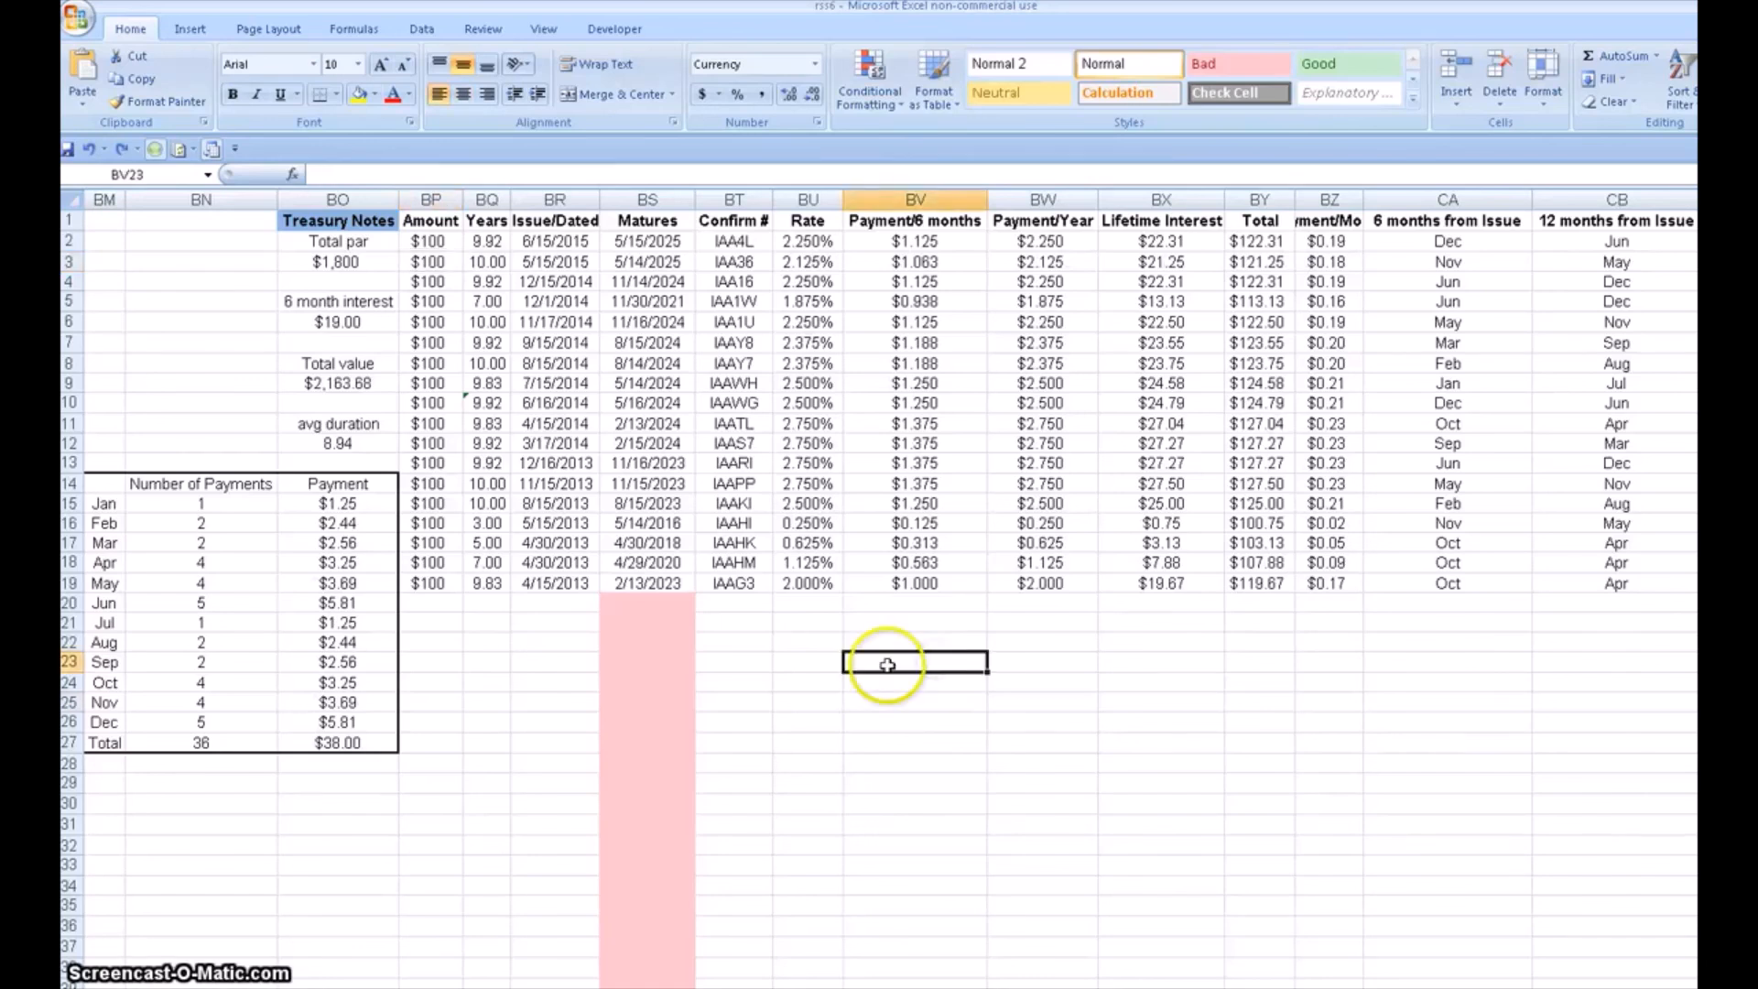